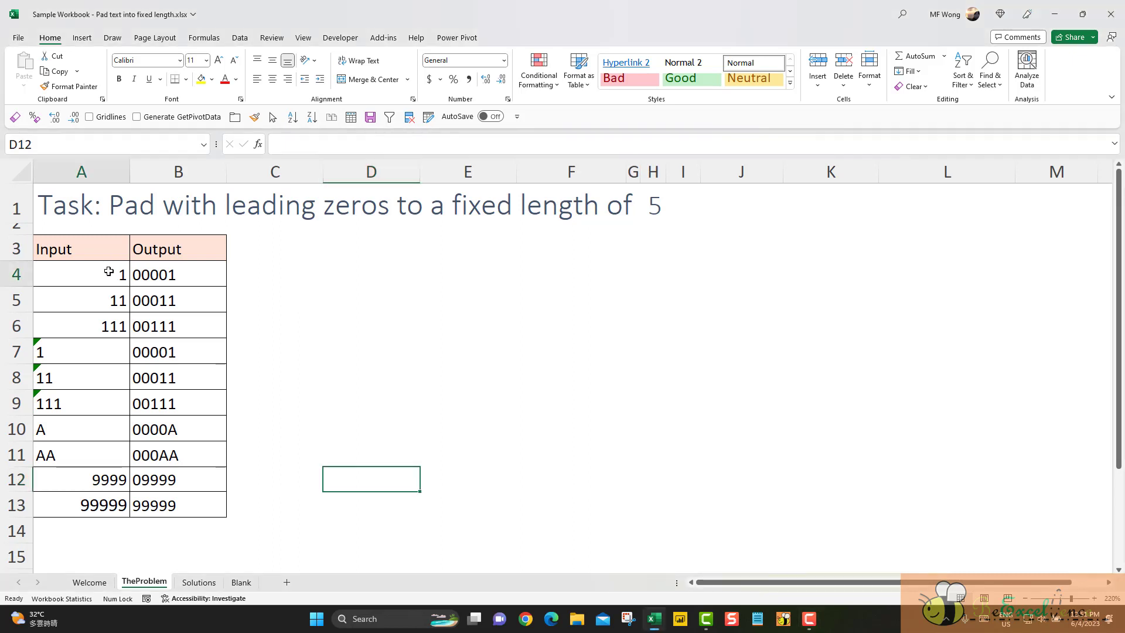
- Review the inputs in A4:A13 and expected outputs in B4:B13, then go to the Solutions sheet
left_click_drag(111, 273, 67, 504)
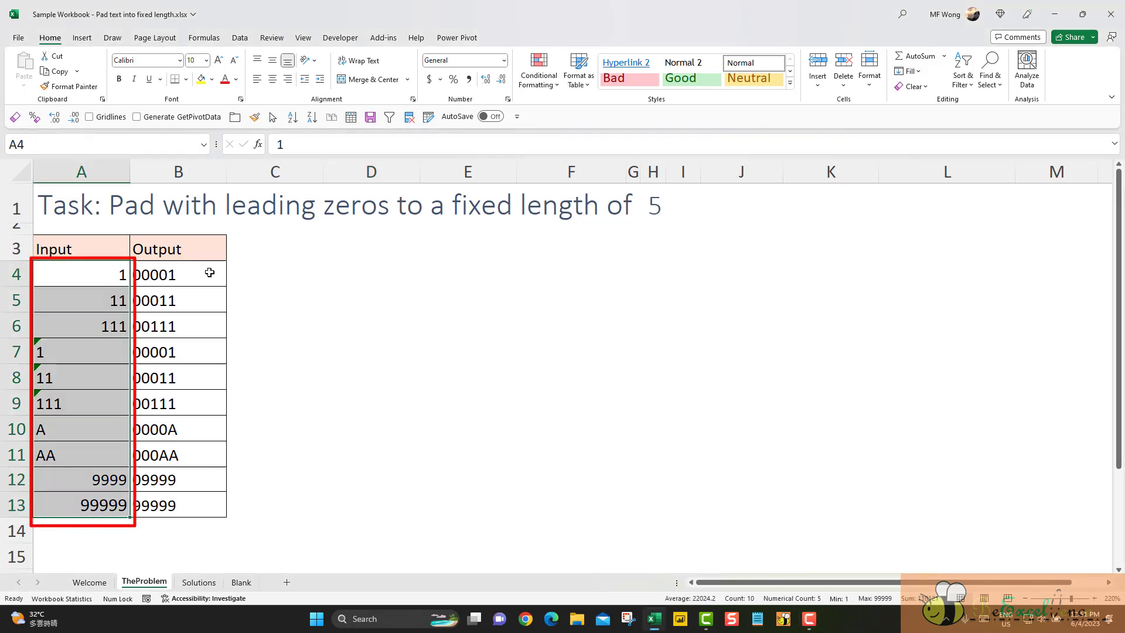
left_click_drag(209, 272, 202, 497)
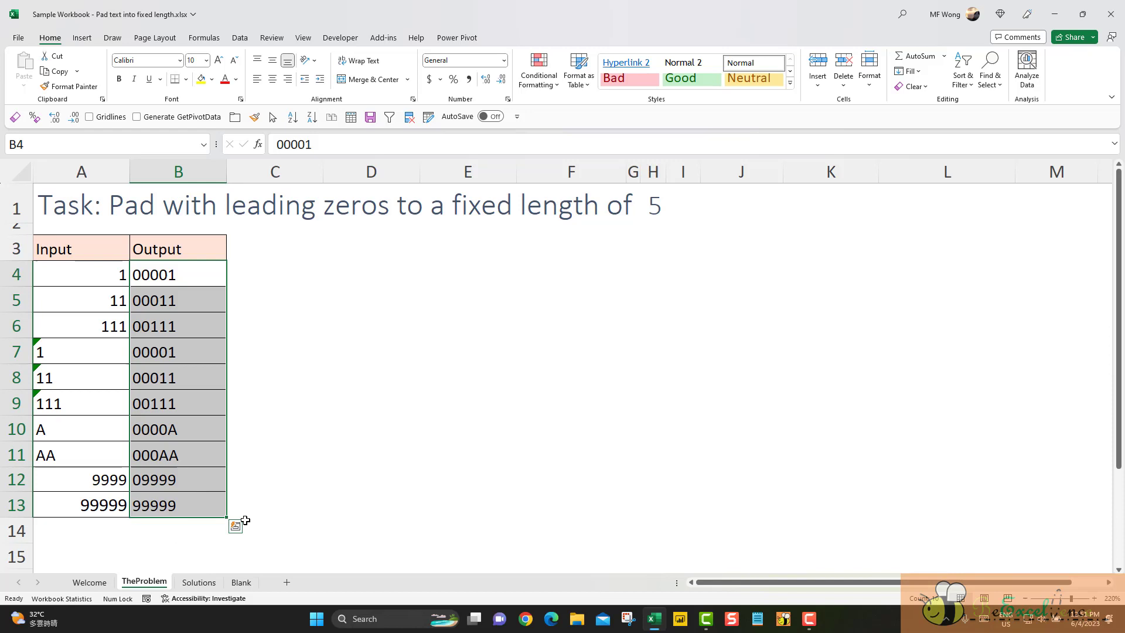
left_click(318, 514)
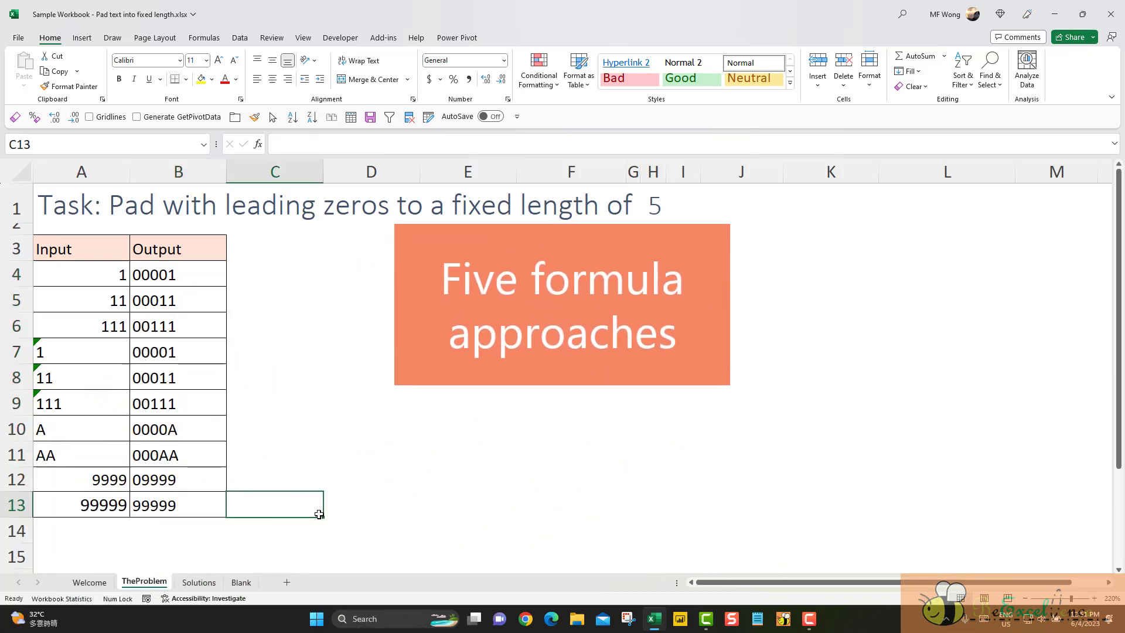
left_click(199, 582)
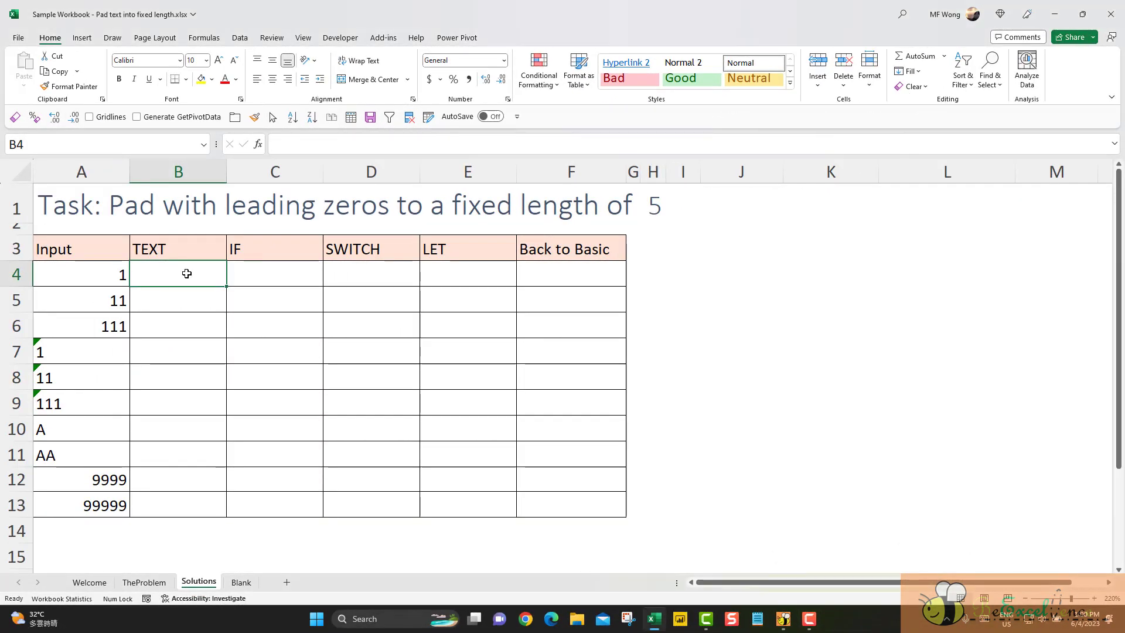
- Enter =TEXT(A4, "00000") in B4 to pad the input to five digits
type("=")
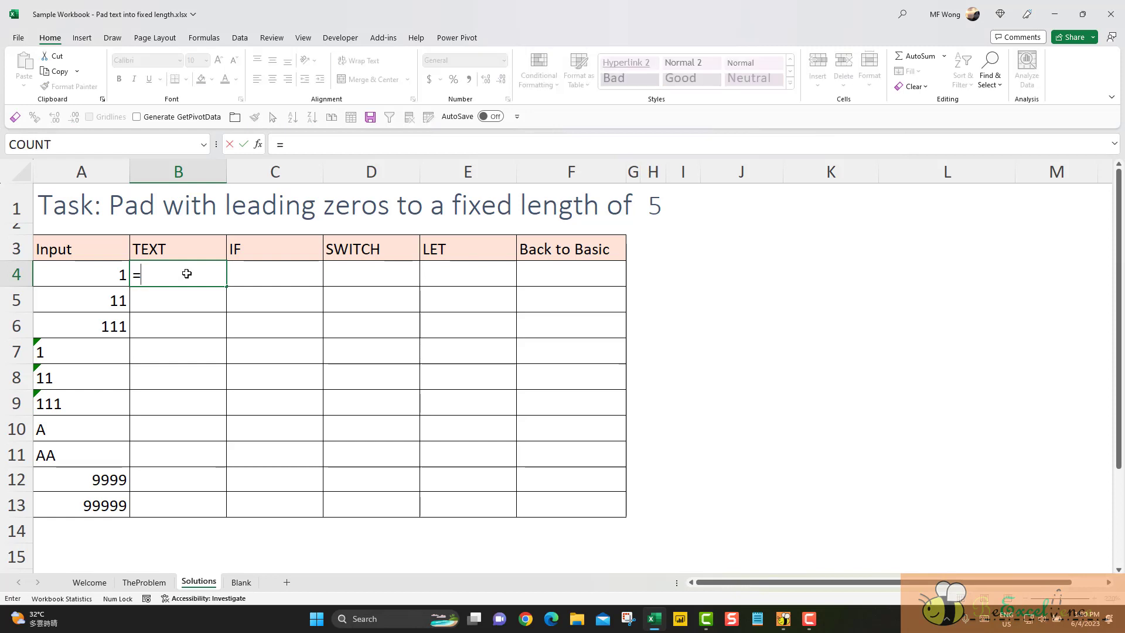
type("TEXT(")
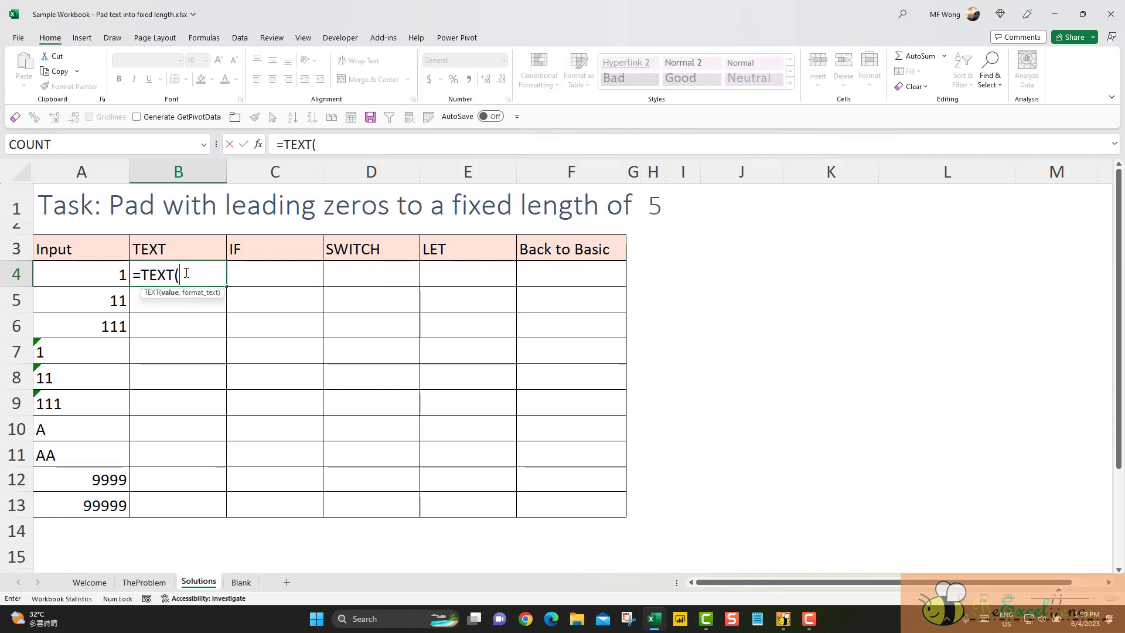
left_click(82, 274)
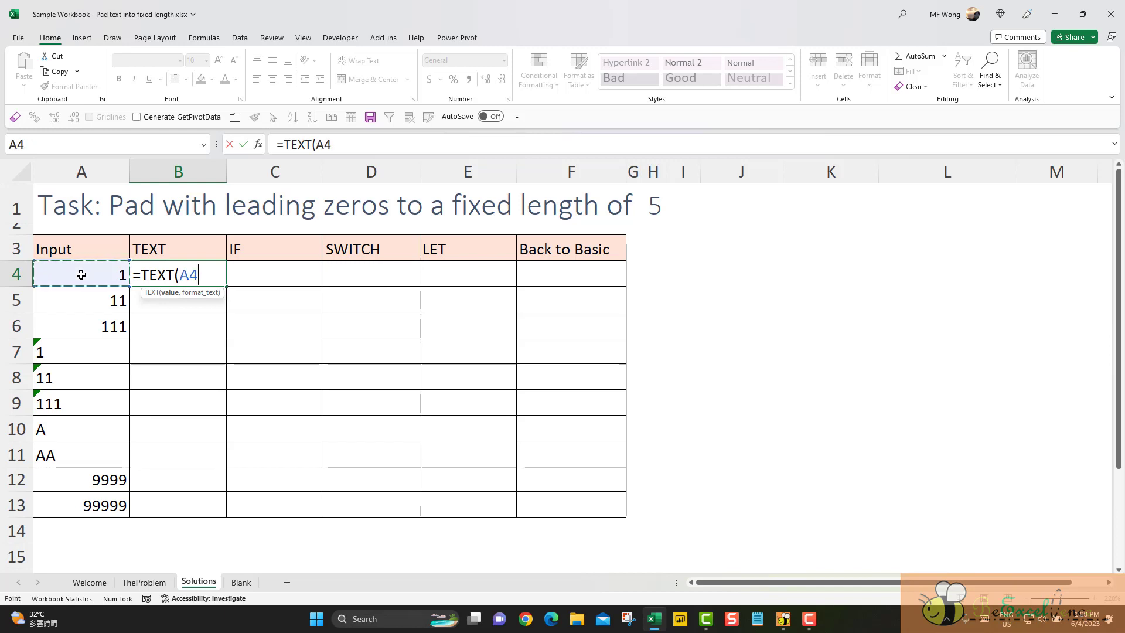
type(",")
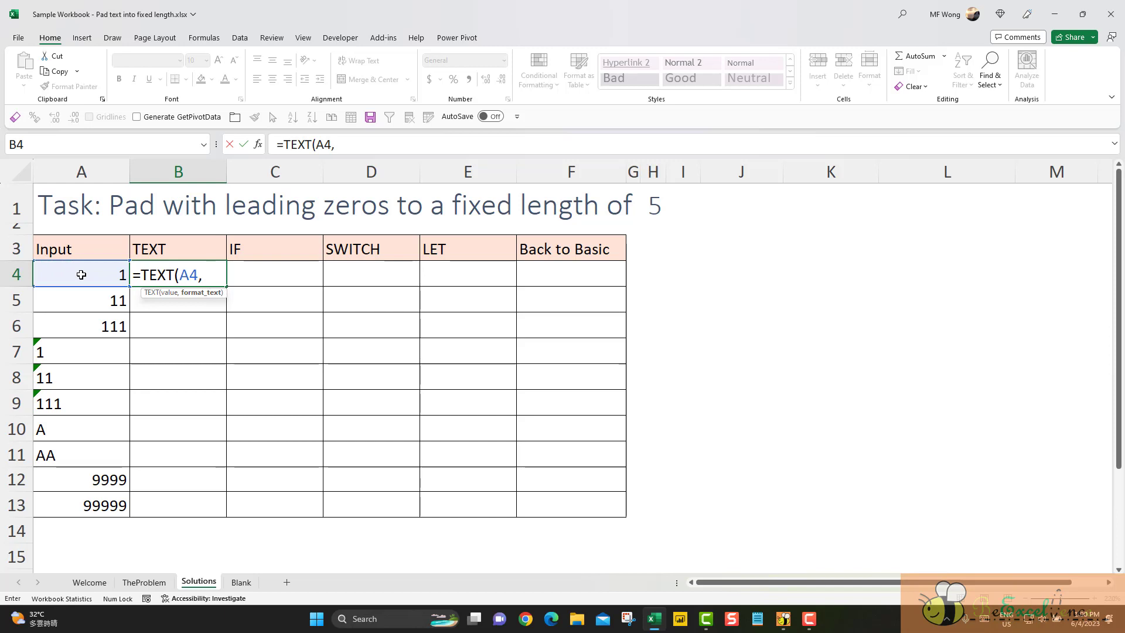
type(" \"")
type("000")
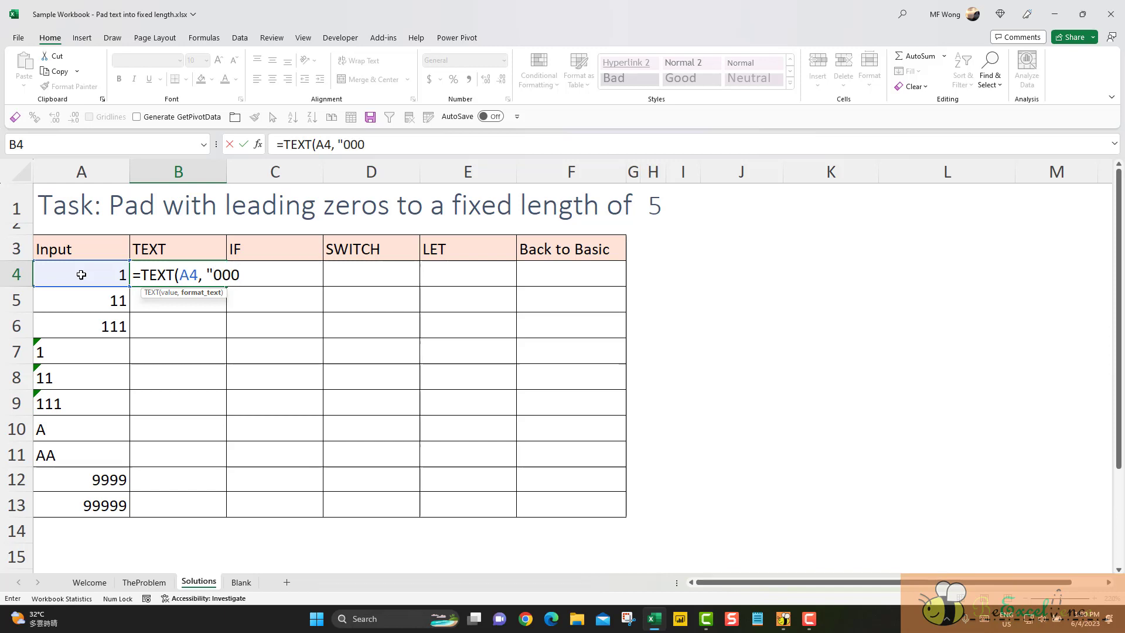
type("00")
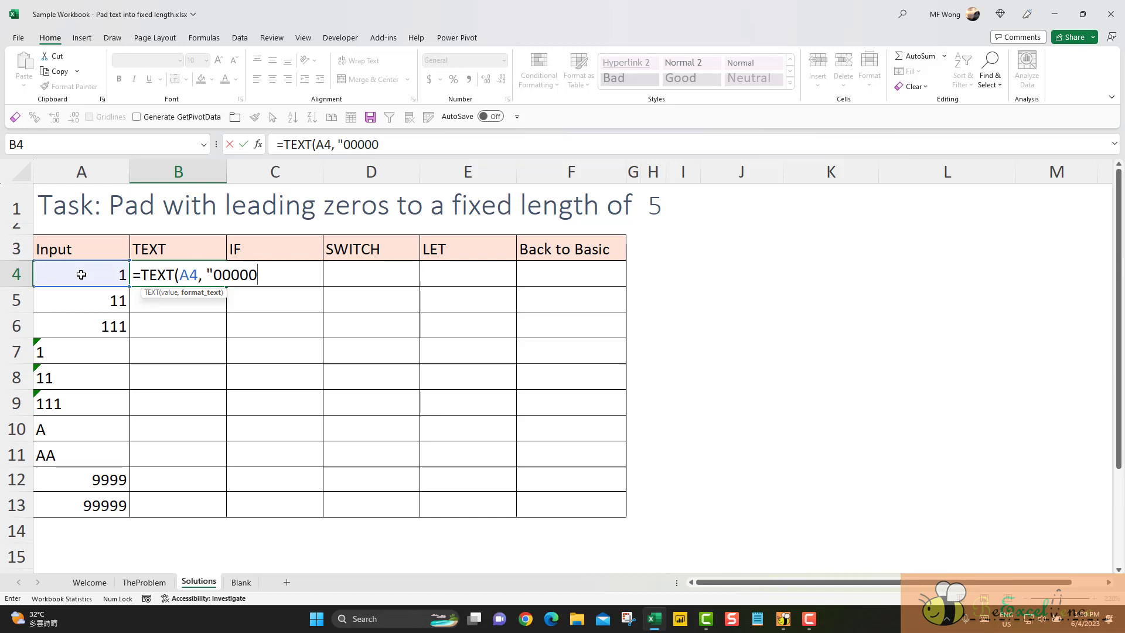
type("\")")
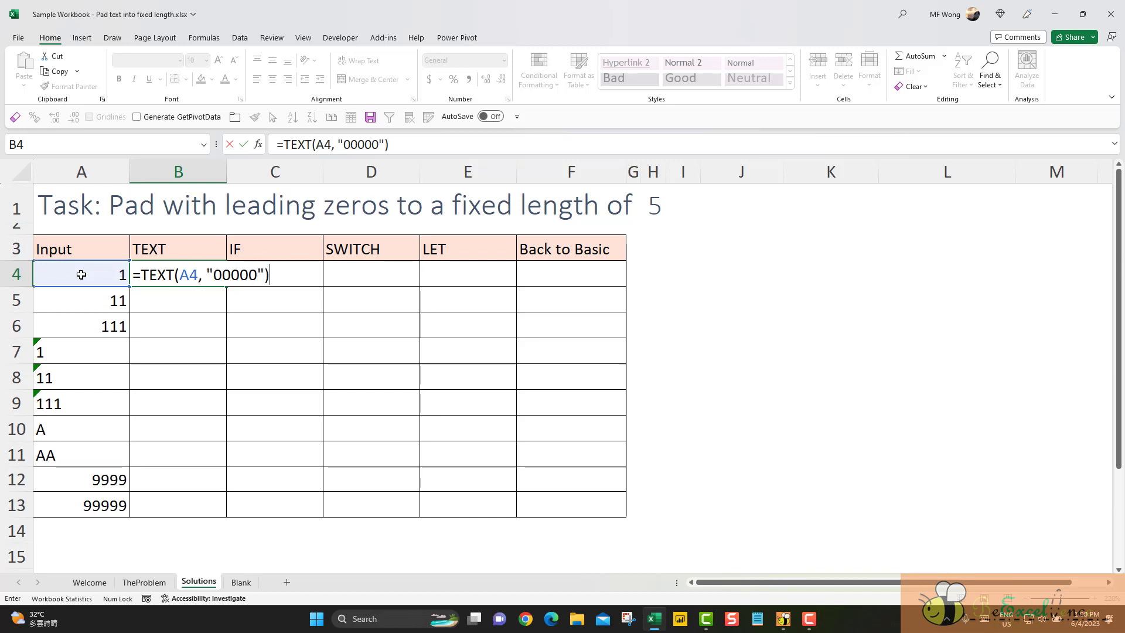
key("Return")
- Fill the TEXT formula down to B13 and note that inputs A and AA stay unpadded
left_click(190, 275)
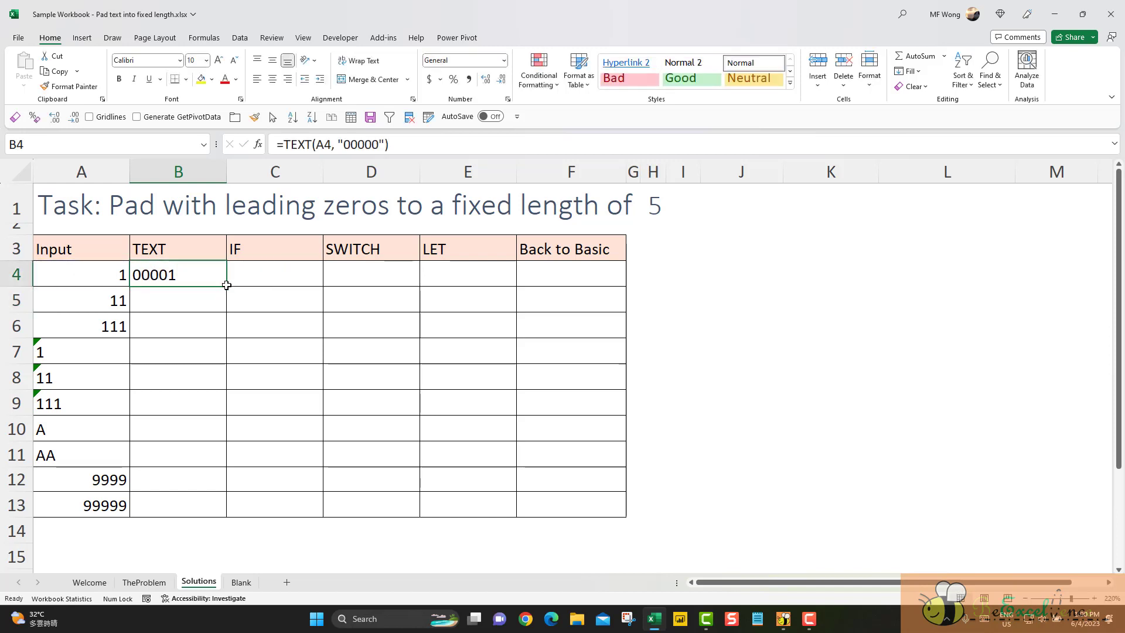
double_click(227, 286)
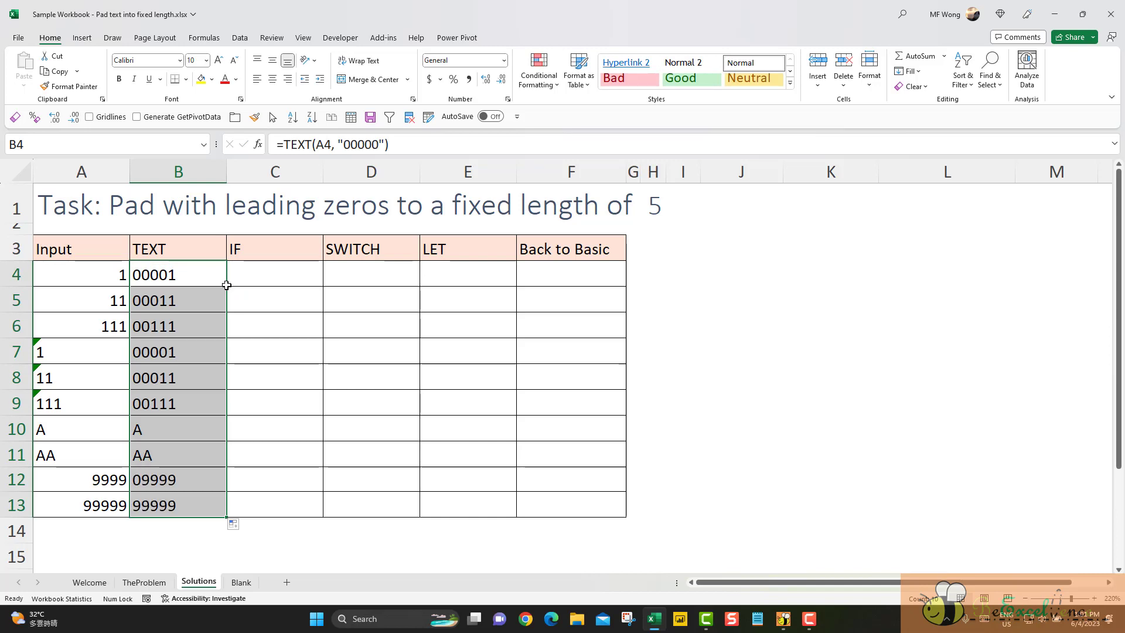
left_click_drag(194, 437, 197, 450)
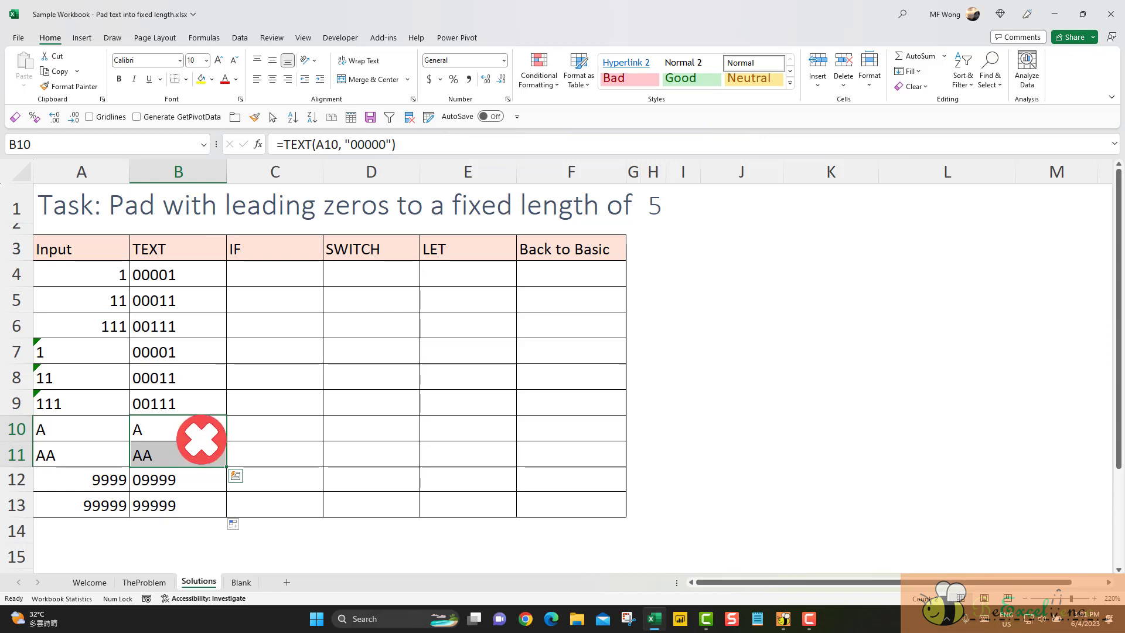
left_click_drag(83, 432, 84, 459)
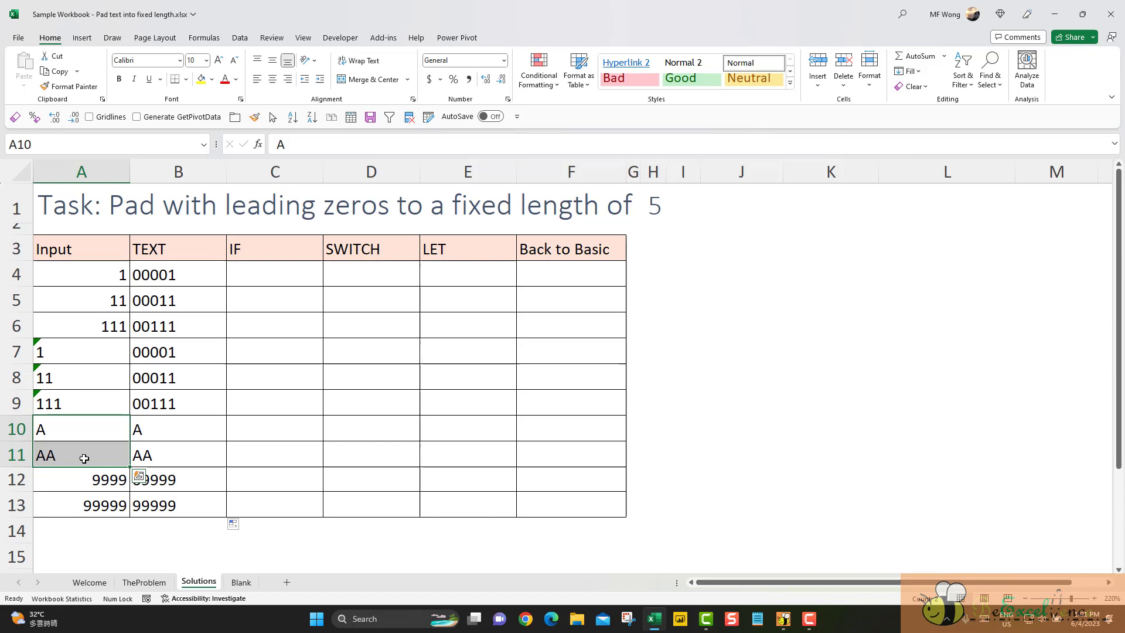
- Change B4's formula to =TEXT(A4, REPT("0",$H$1)) so the zero count comes from H1
left_click(200, 270)
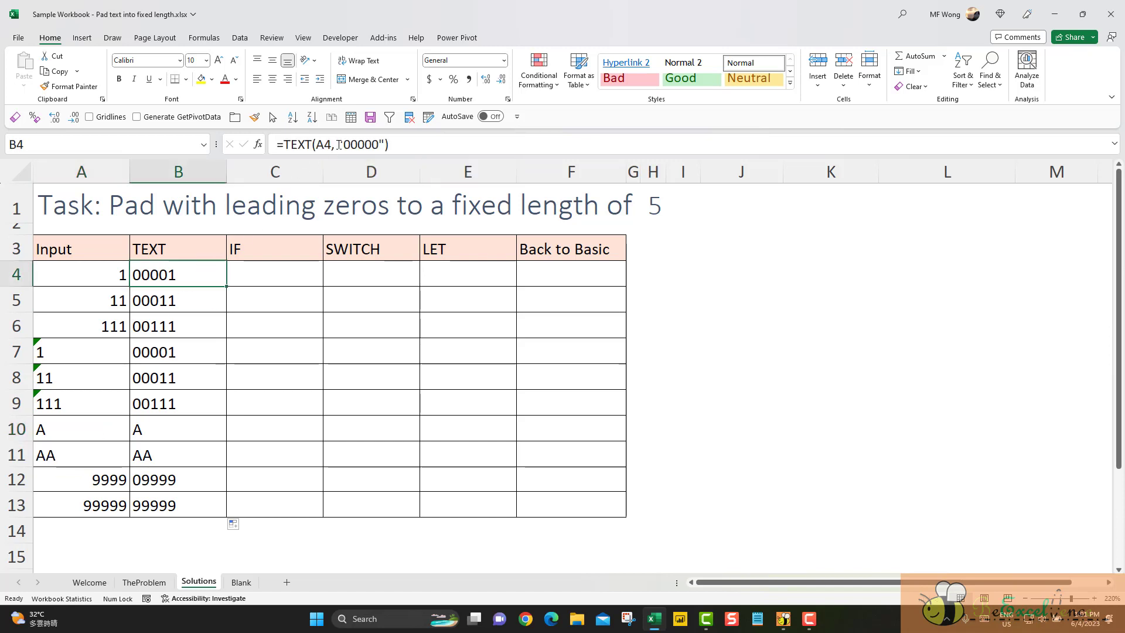
left_click_drag(338, 144, 383, 146)
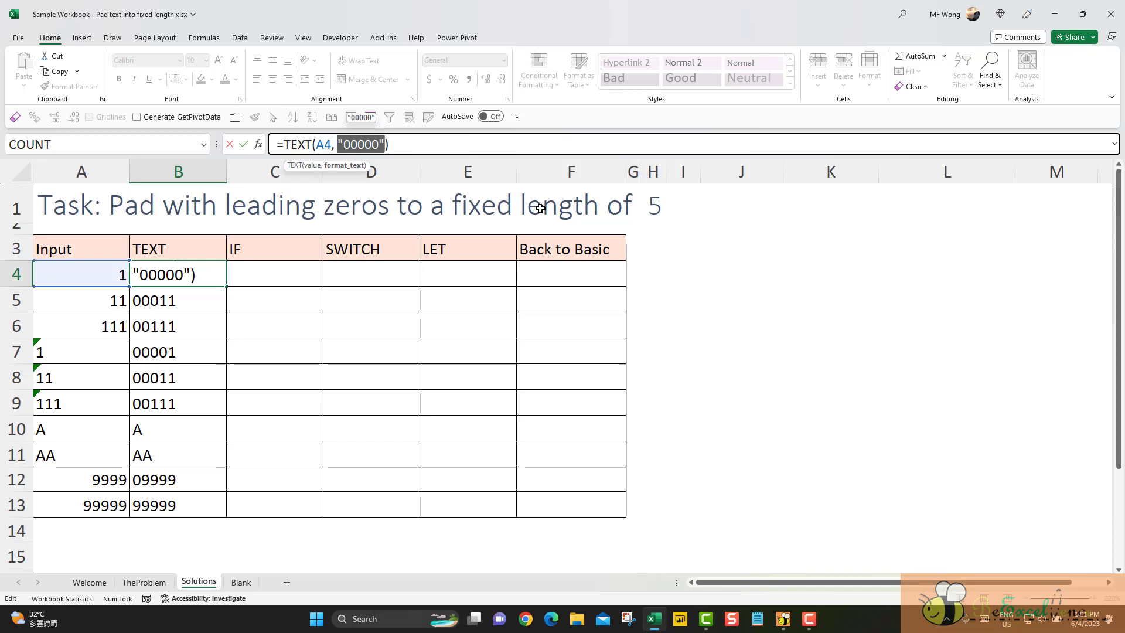
key("BackSpace")
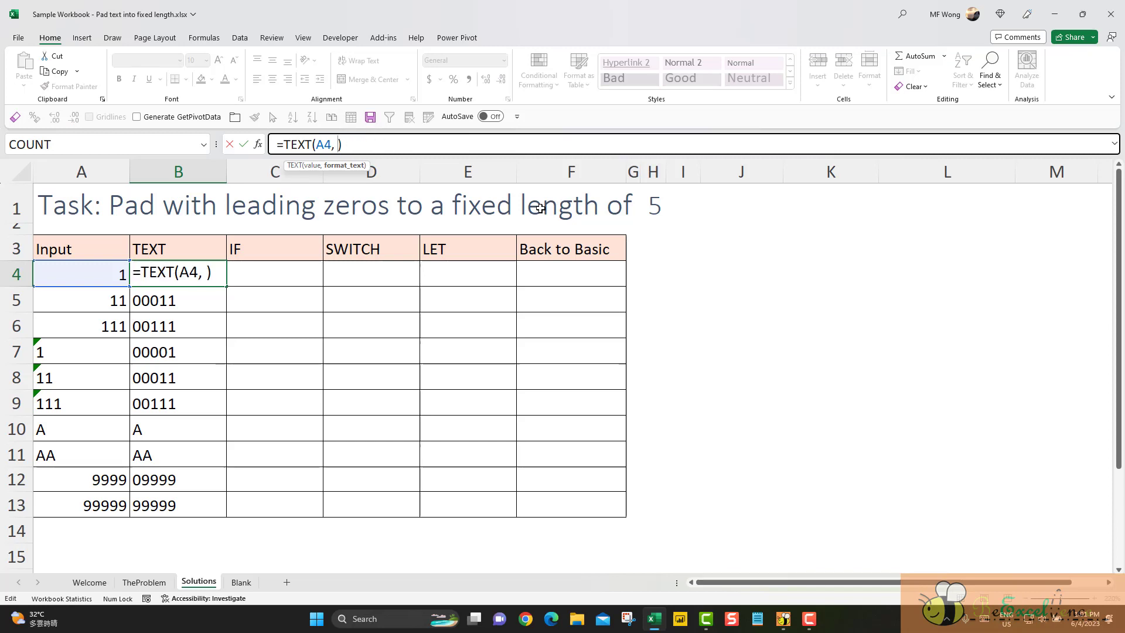
type("RE")
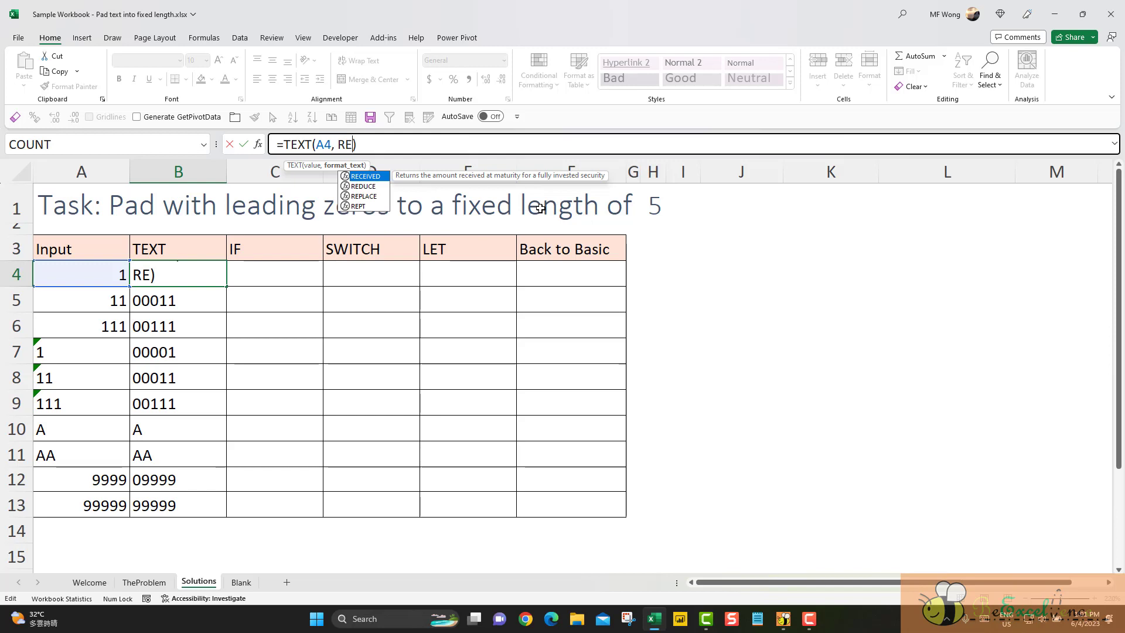
type("PT(")
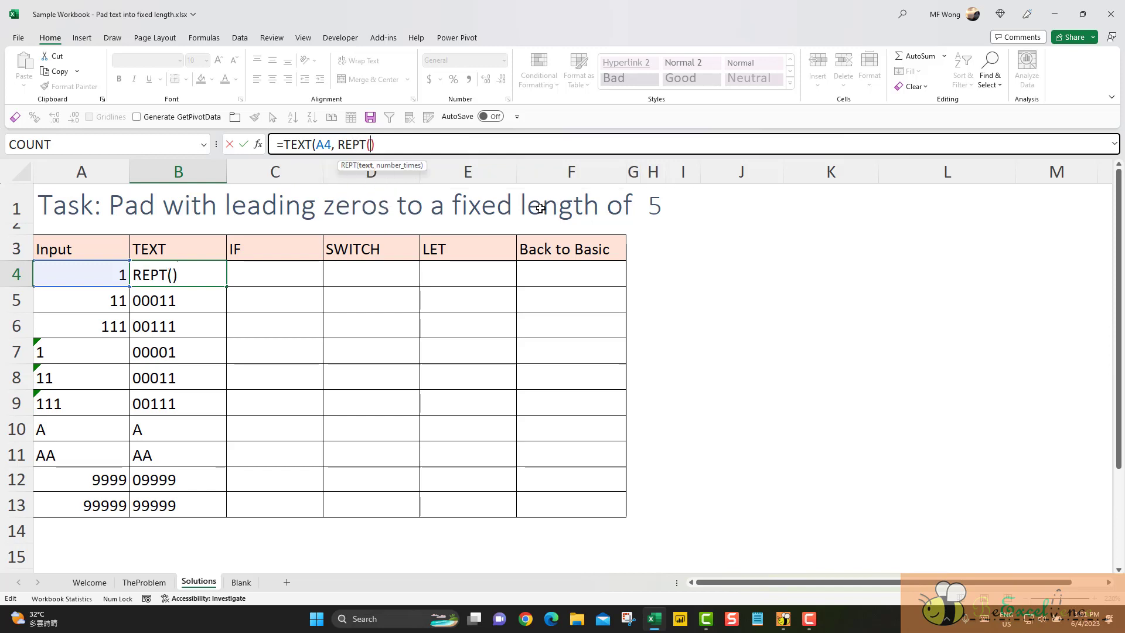
type("\"0\",")
left_click(653, 202)
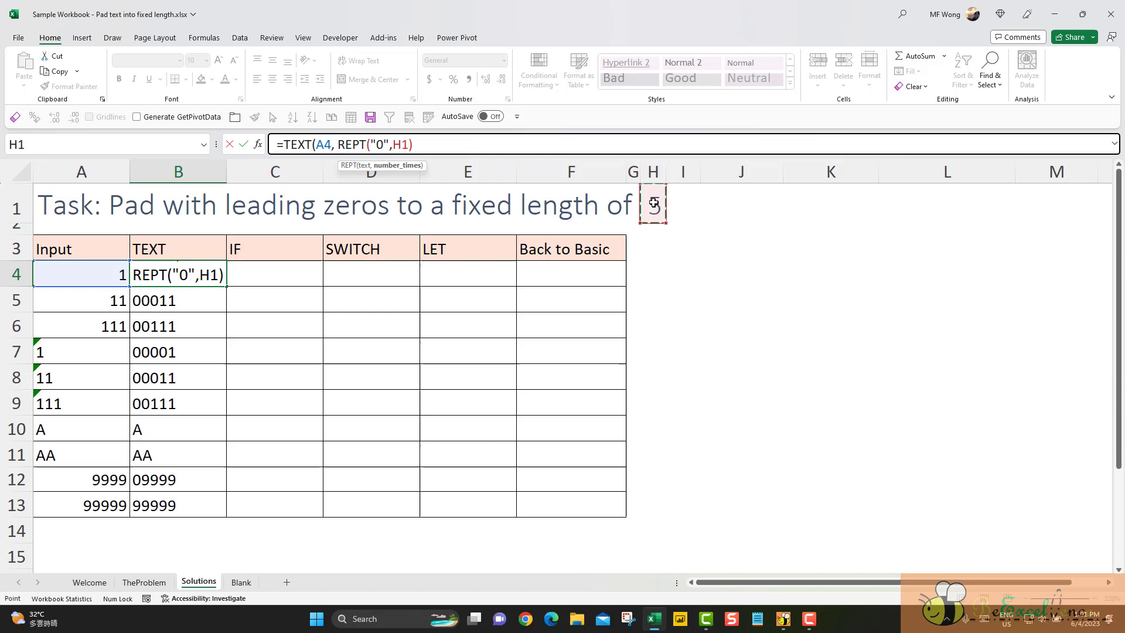
key("F4")
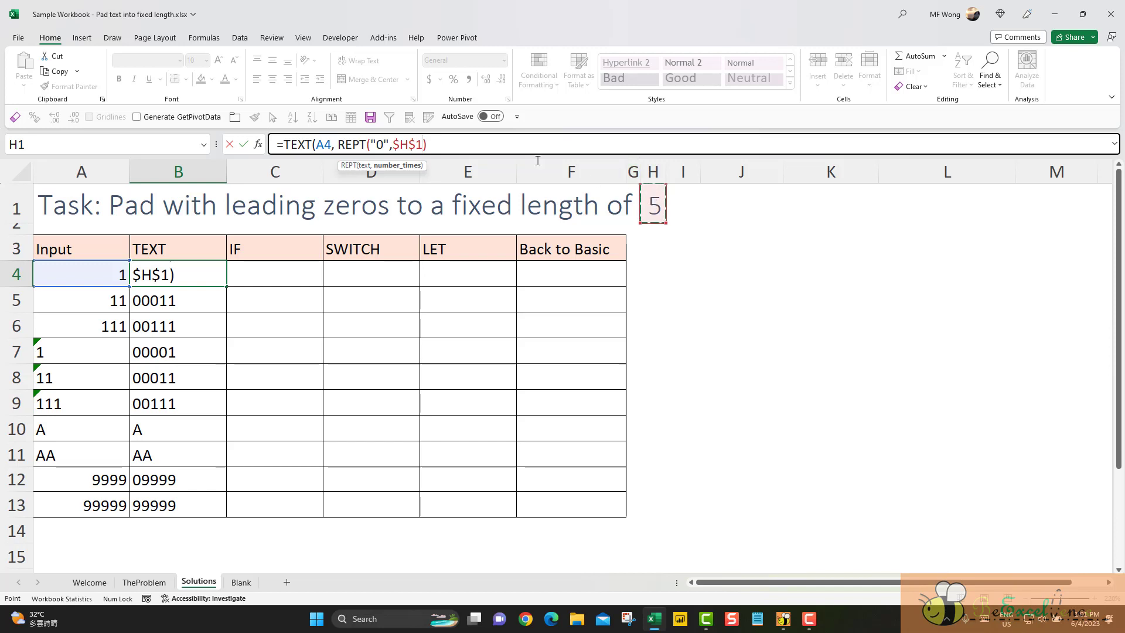
left_click(495, 146)
type(")")
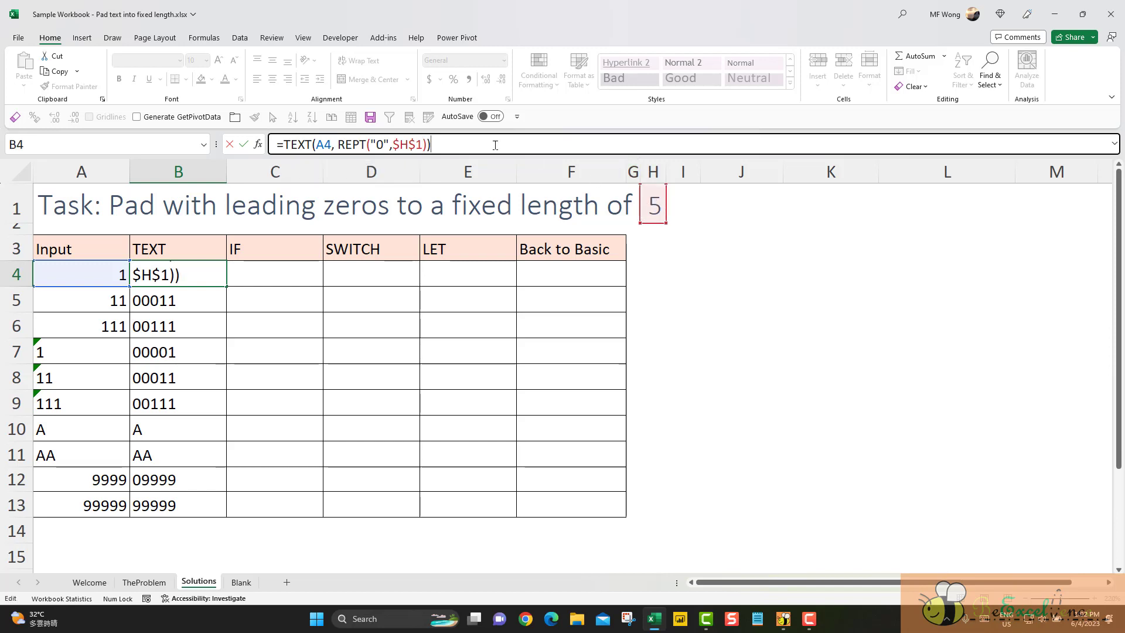
key("Return")
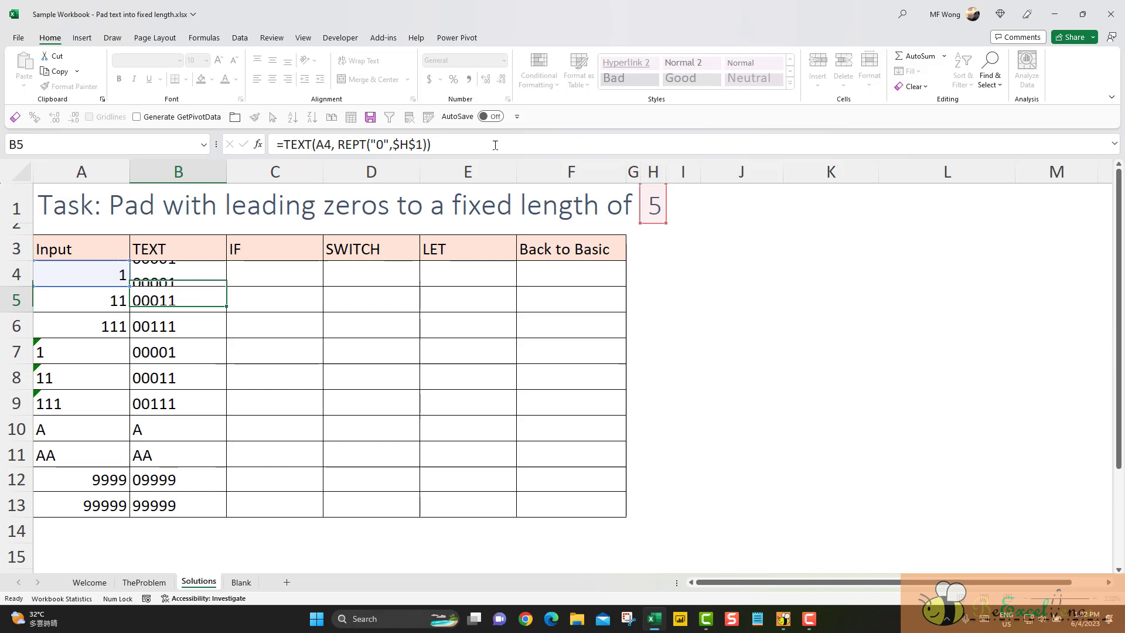
- Copy the updated REPT-based TEXT formula down to B13 and review the results
left_click(168, 275)
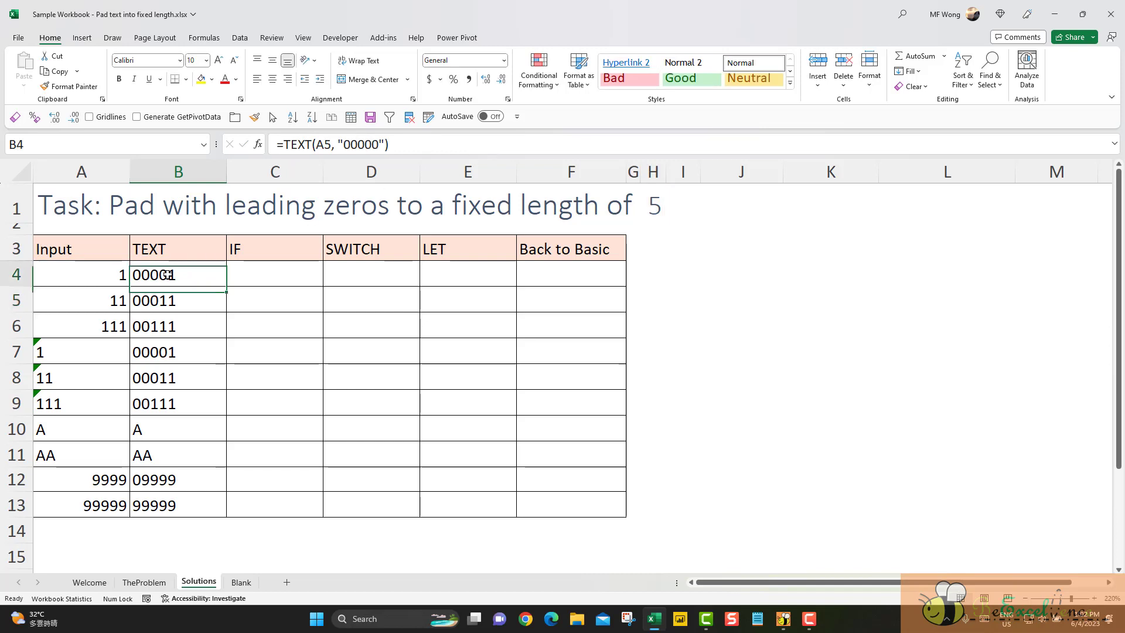
double_click(225, 285)
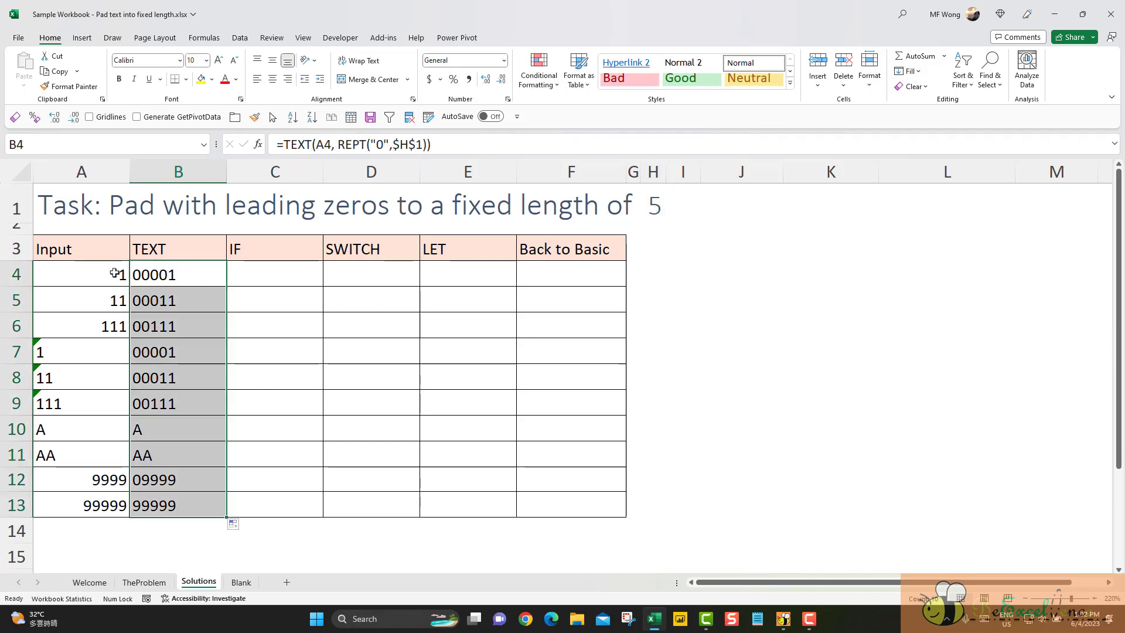
left_click_drag(103, 271, 108, 399)
left_click(175, 277)
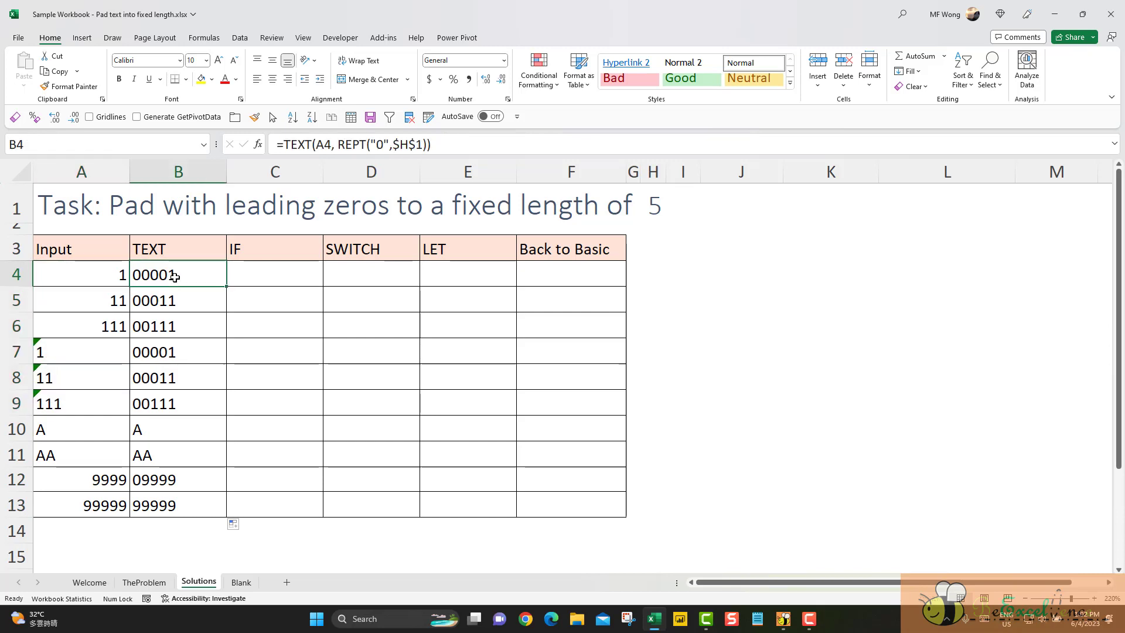
left_click(658, 207)
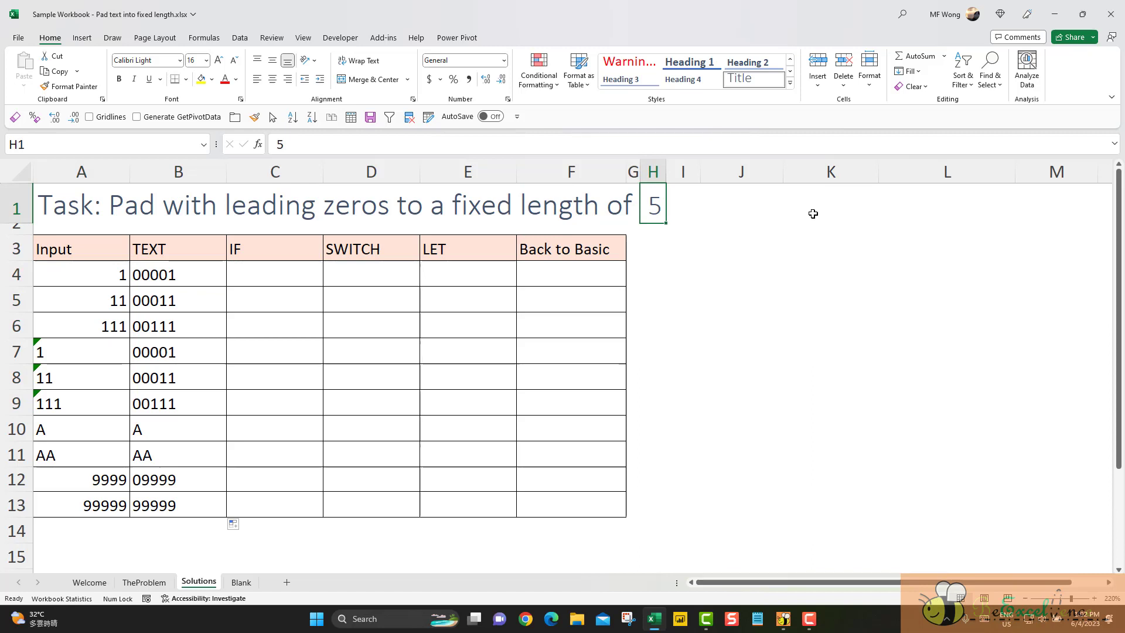
type("7")
key("ctrl+Return")
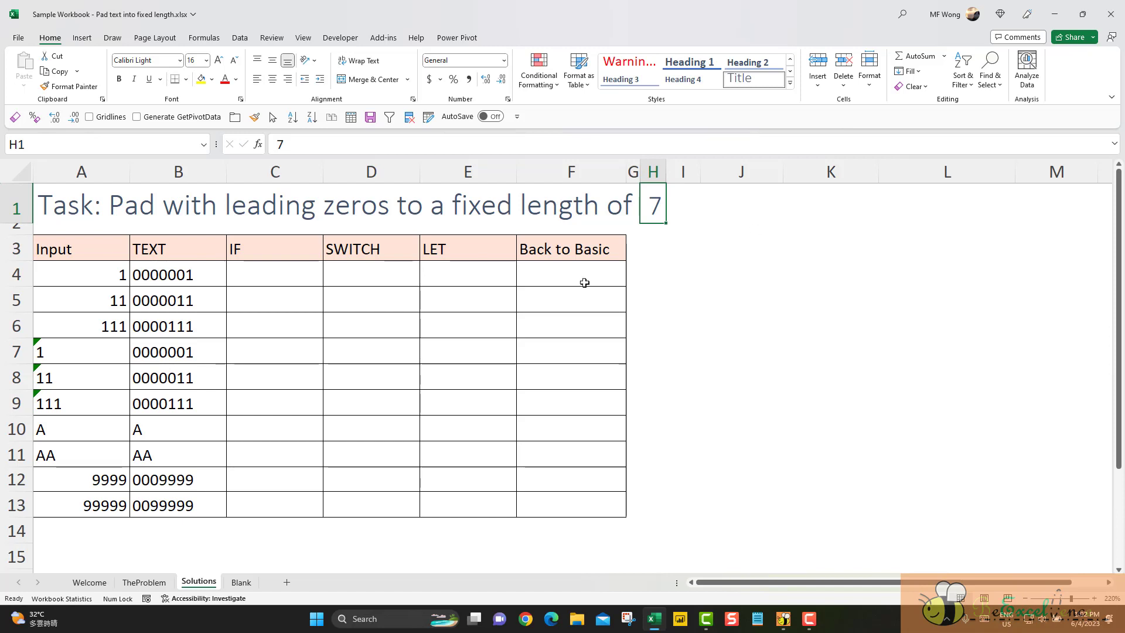
left_click_drag(99, 429, 100, 451)
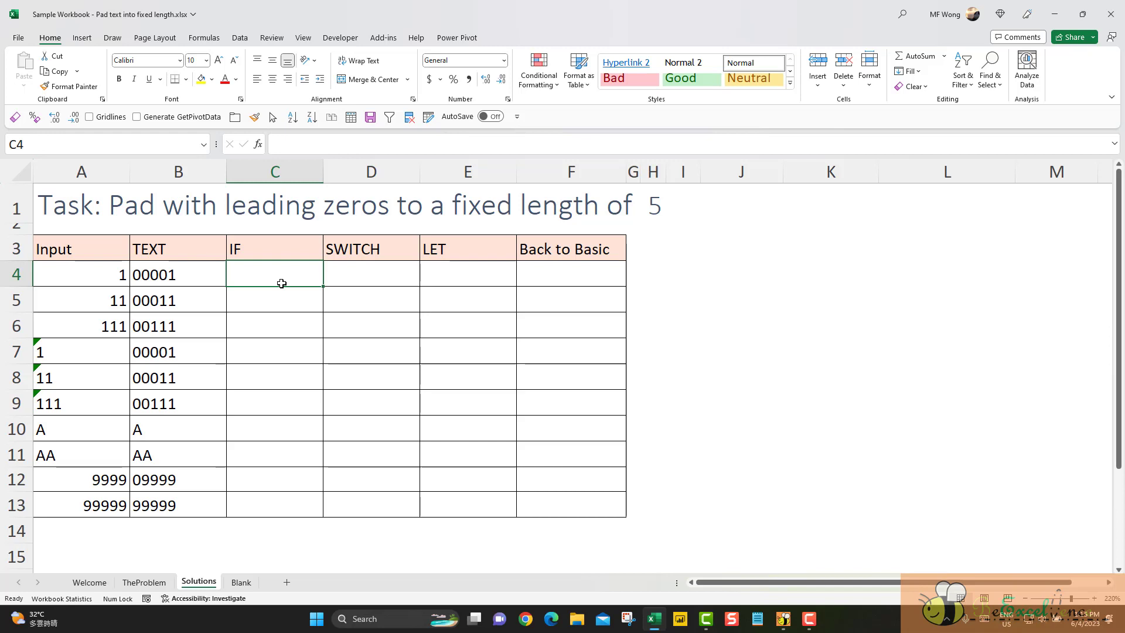
- Start C4 with =IF(LEN(A4) = 1, "0000" & A4, for one-character inputs
type("=")
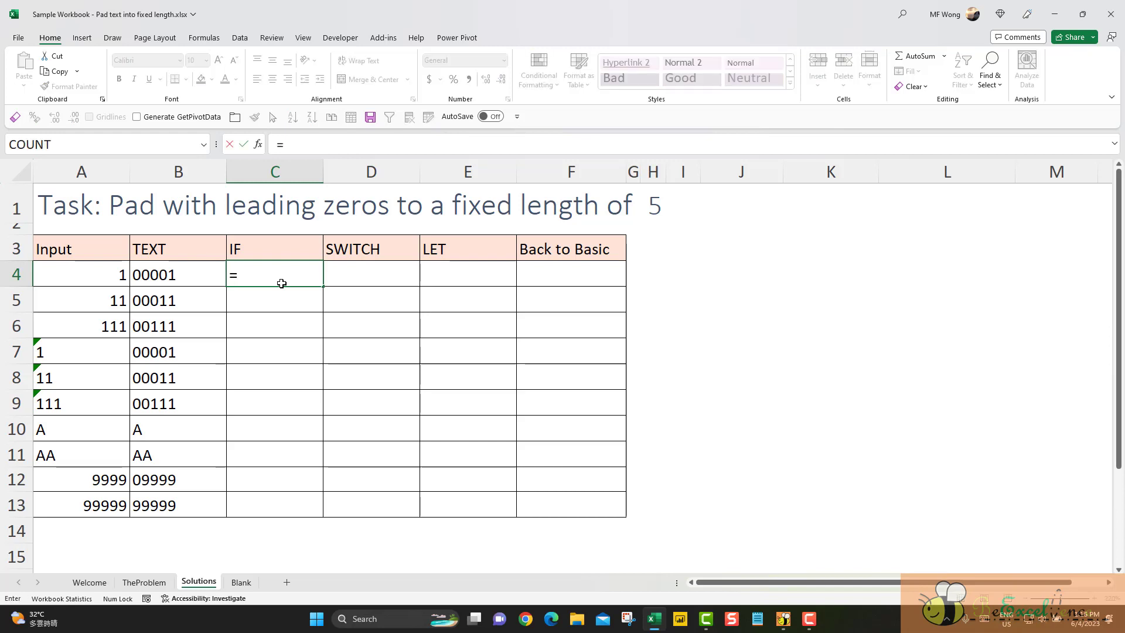
type("IF")
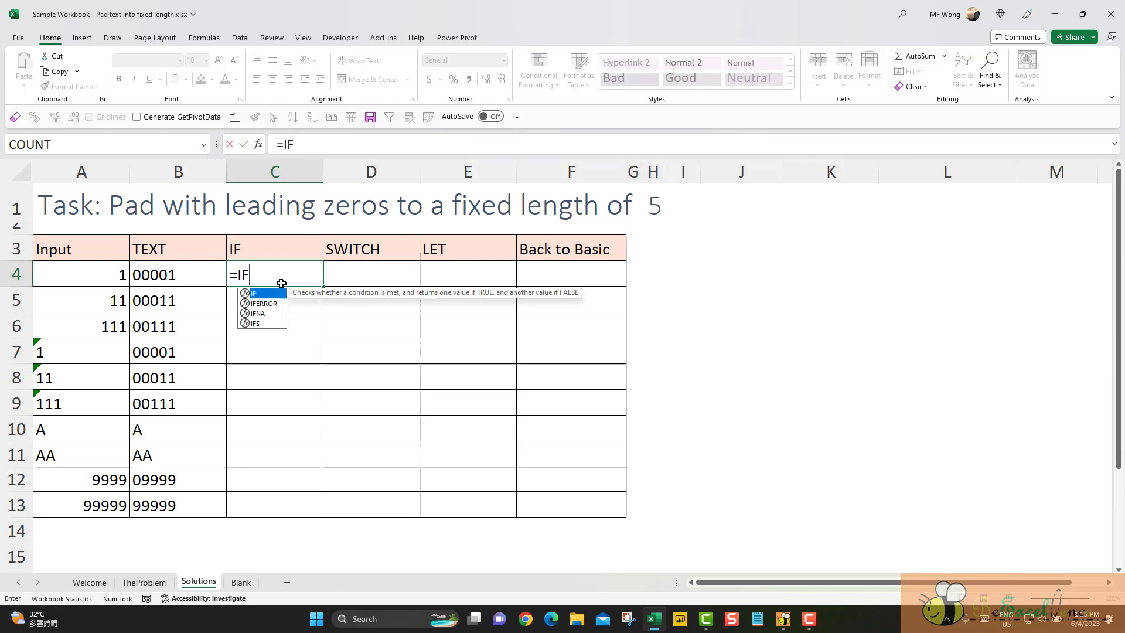
type("(")
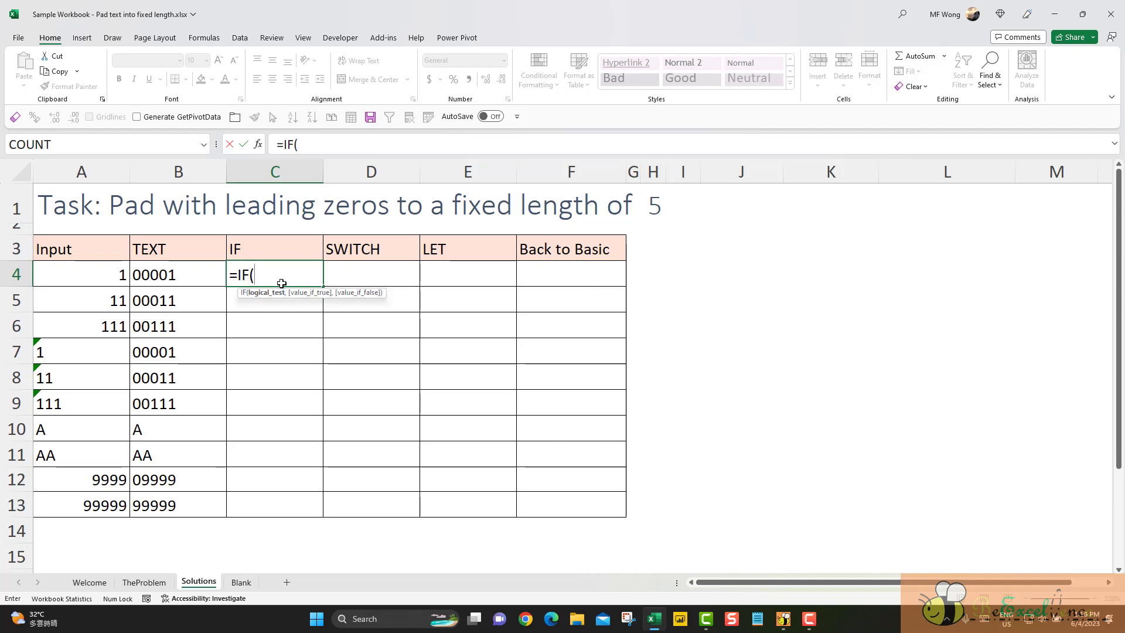
type("len")
key("Tab")
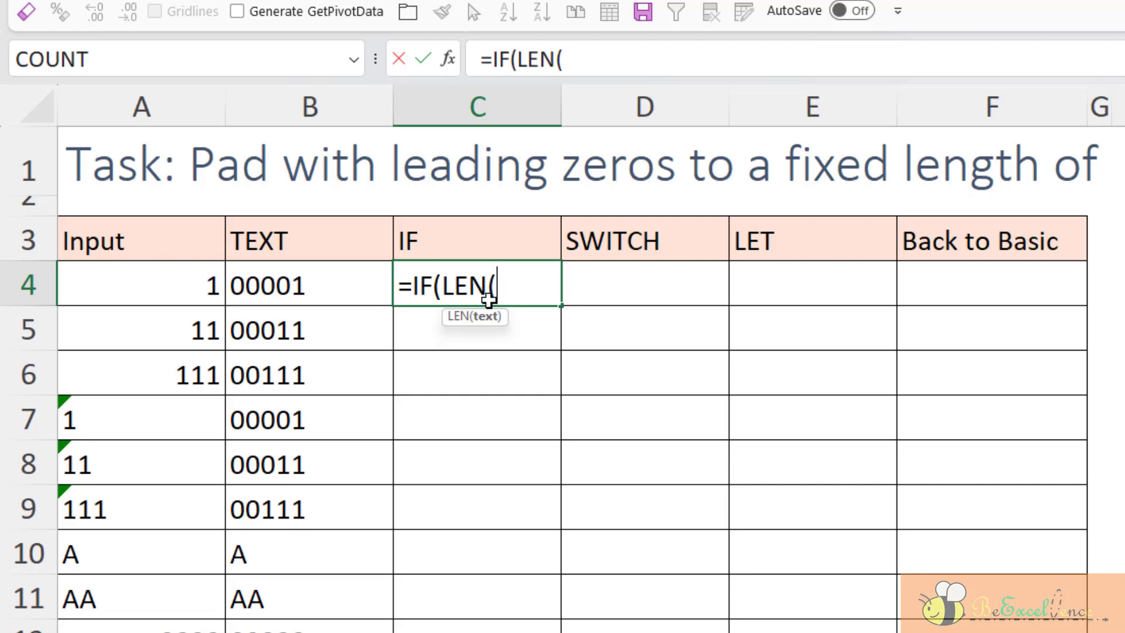
key("Left")
key("Left")
type(")")
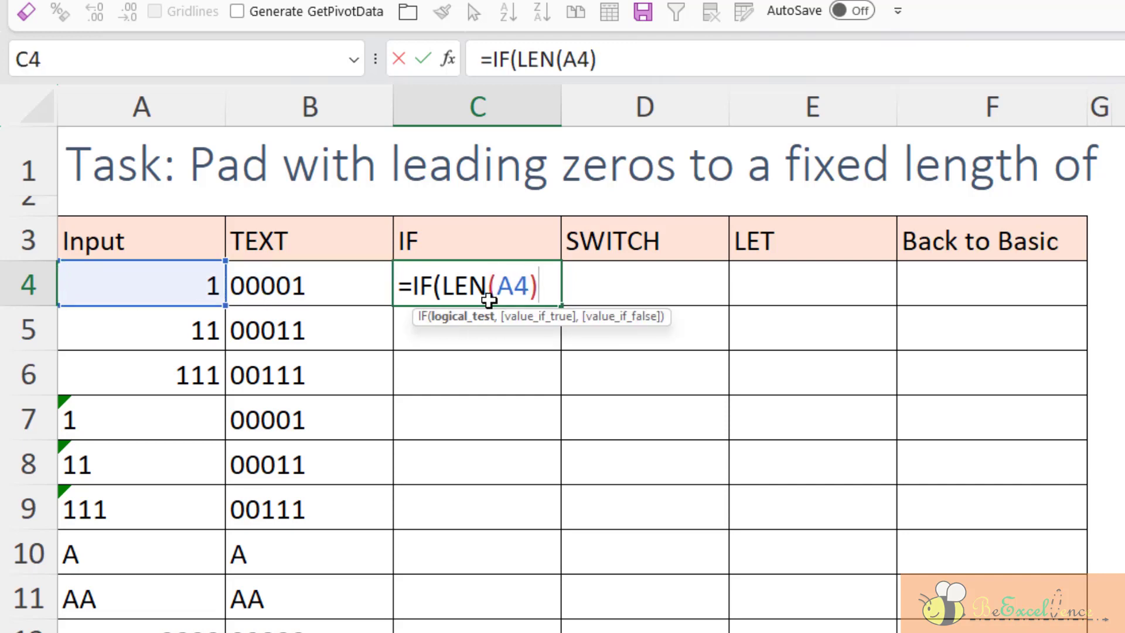
type(" = 1")
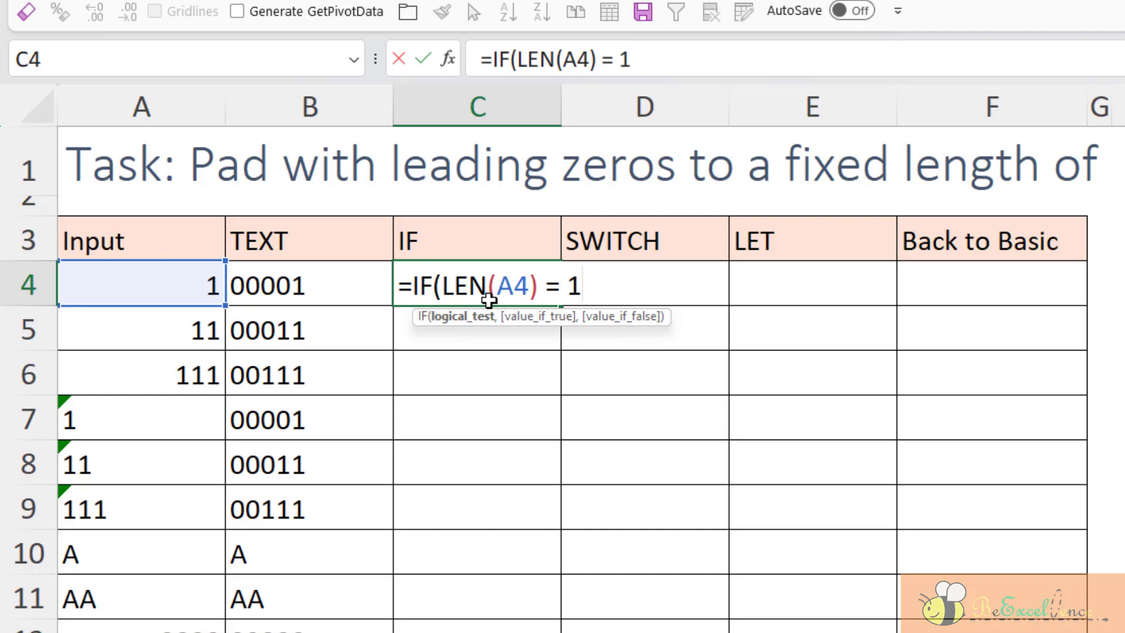
type(", \"000")
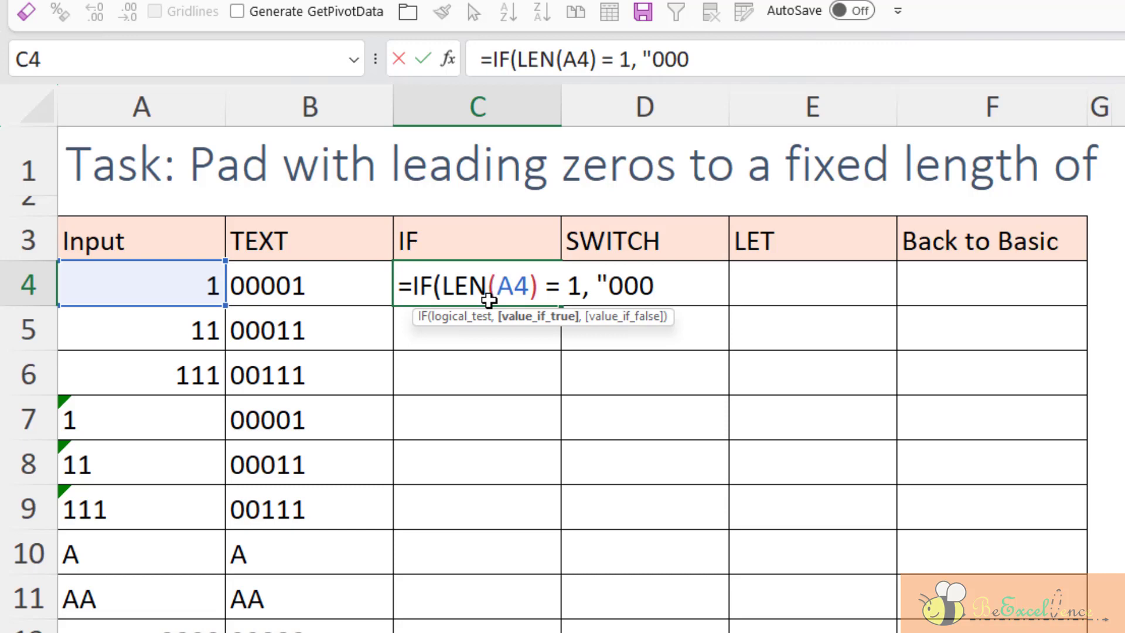
type("0\" &")
key("Left")
key("Left")
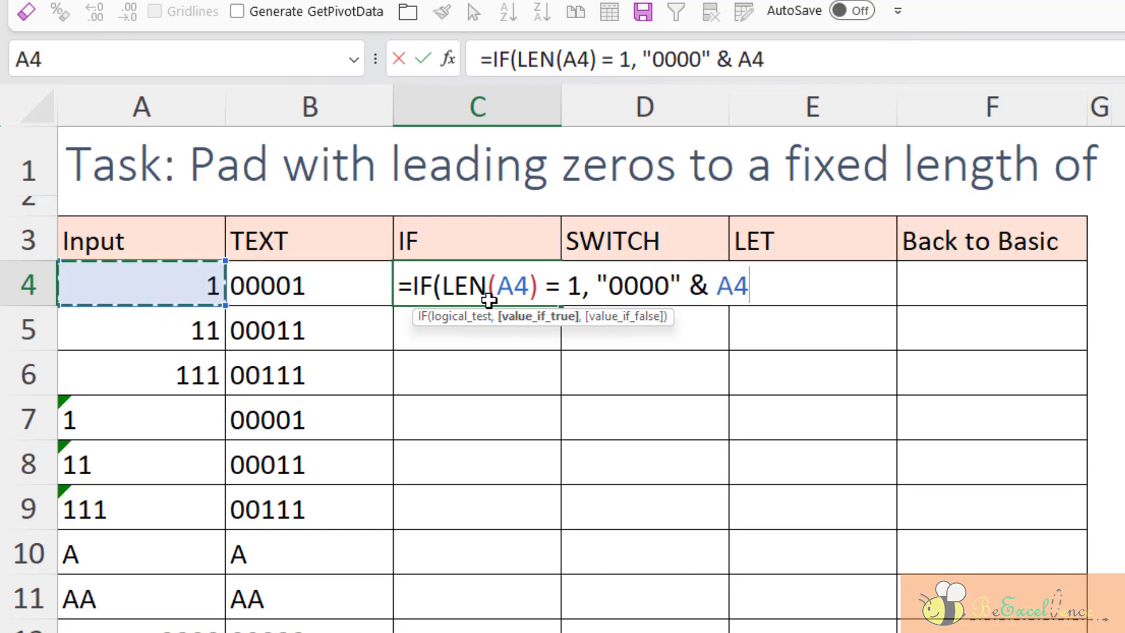
type(",")
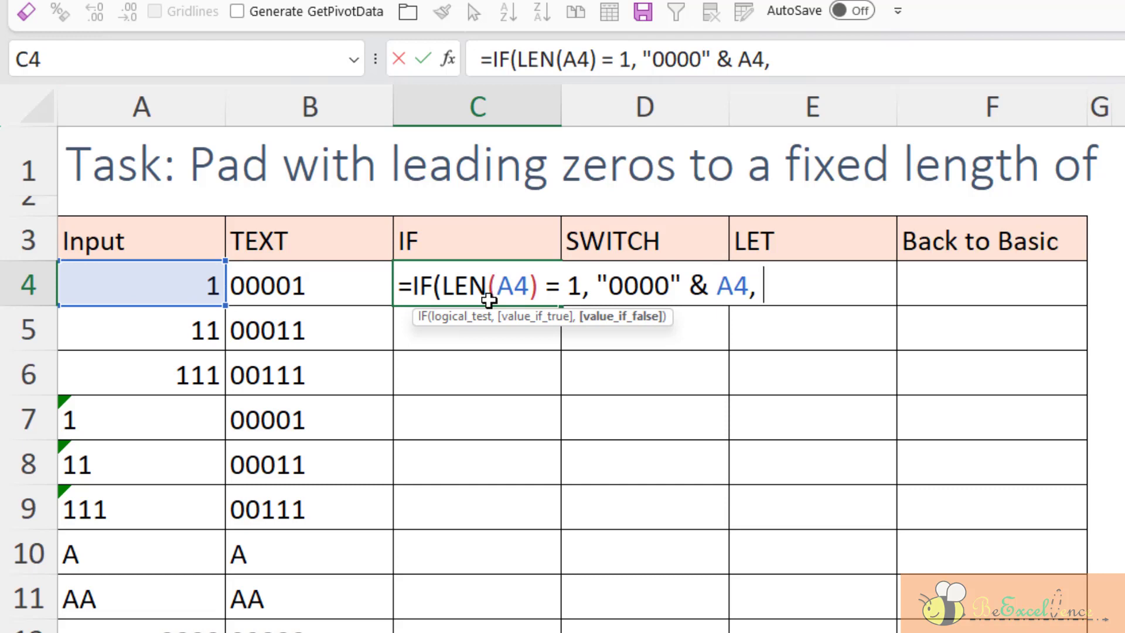
- Nest IF cases prefixing "000", "00" and "0" to A4 for lengths 2, 3 and 4
type("i")
key("Tab")
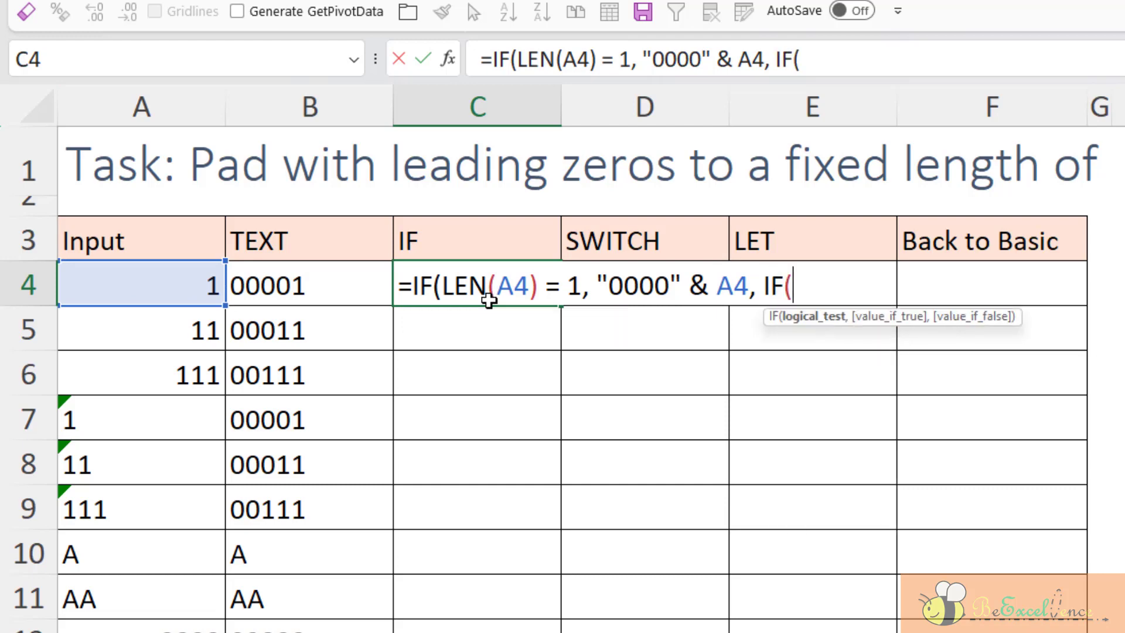
type("len")
key("Tab")
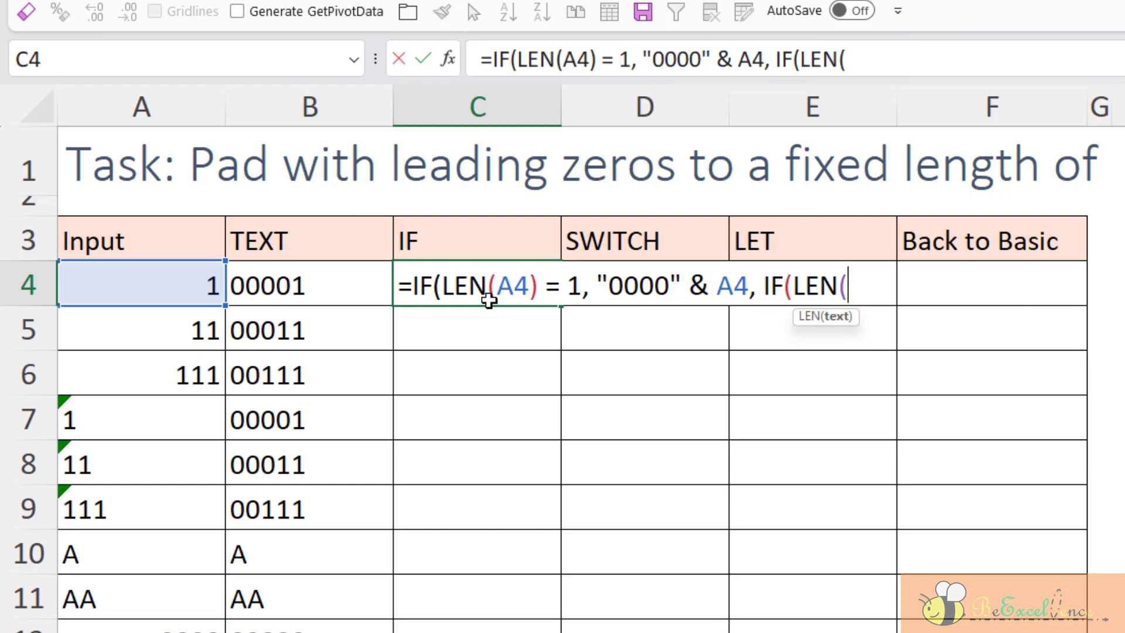
type("A4)")
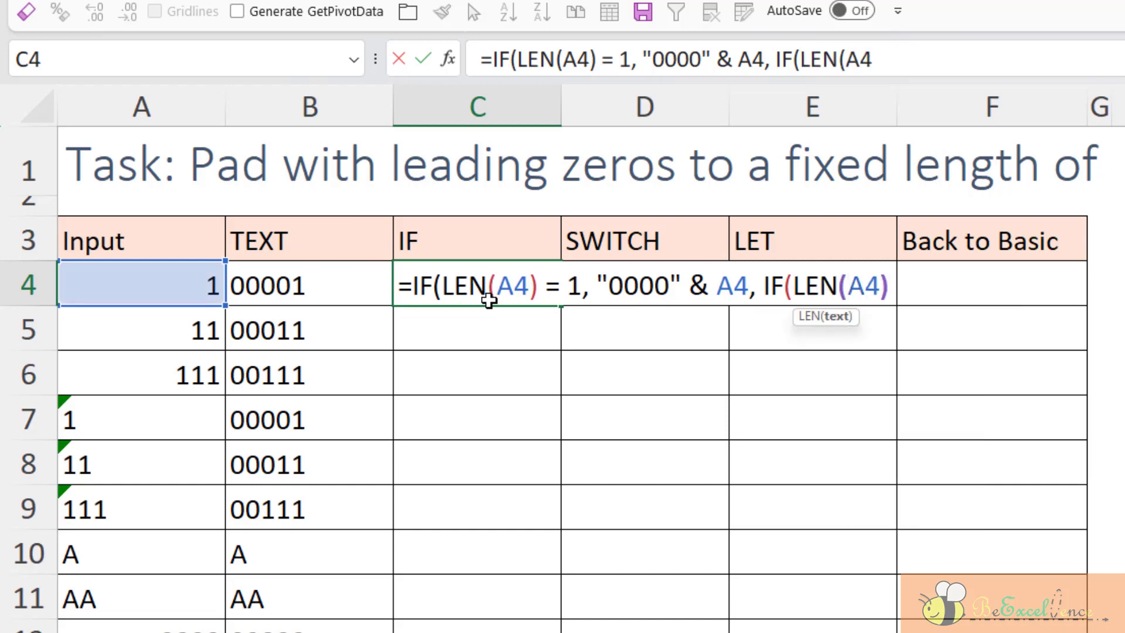
type(" = ")
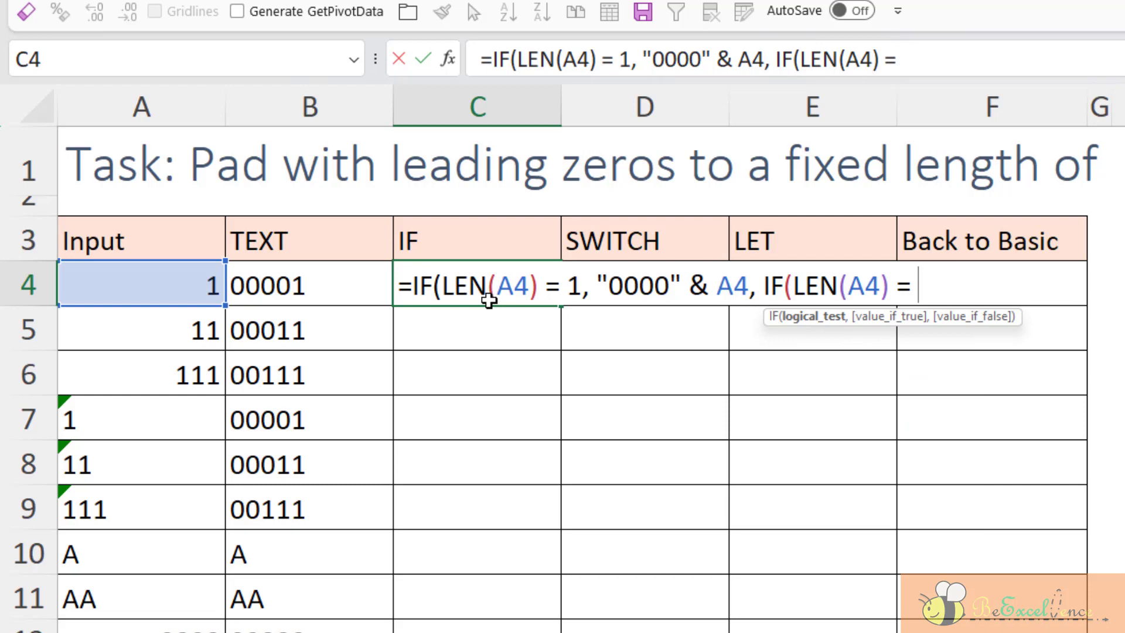
type("2,")
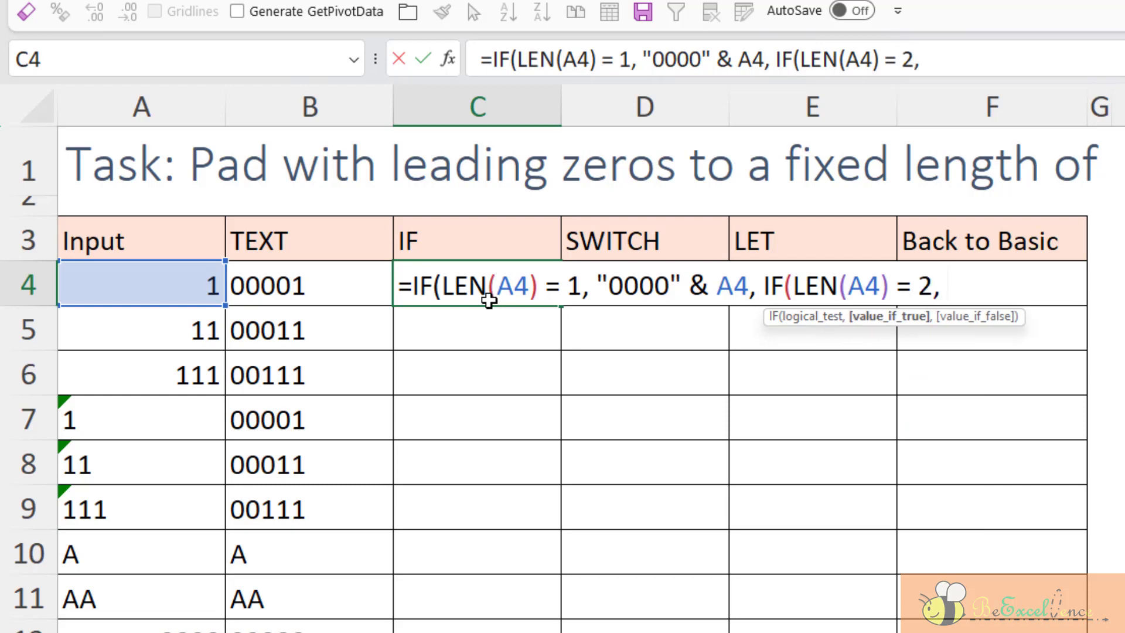
type(" \"000")
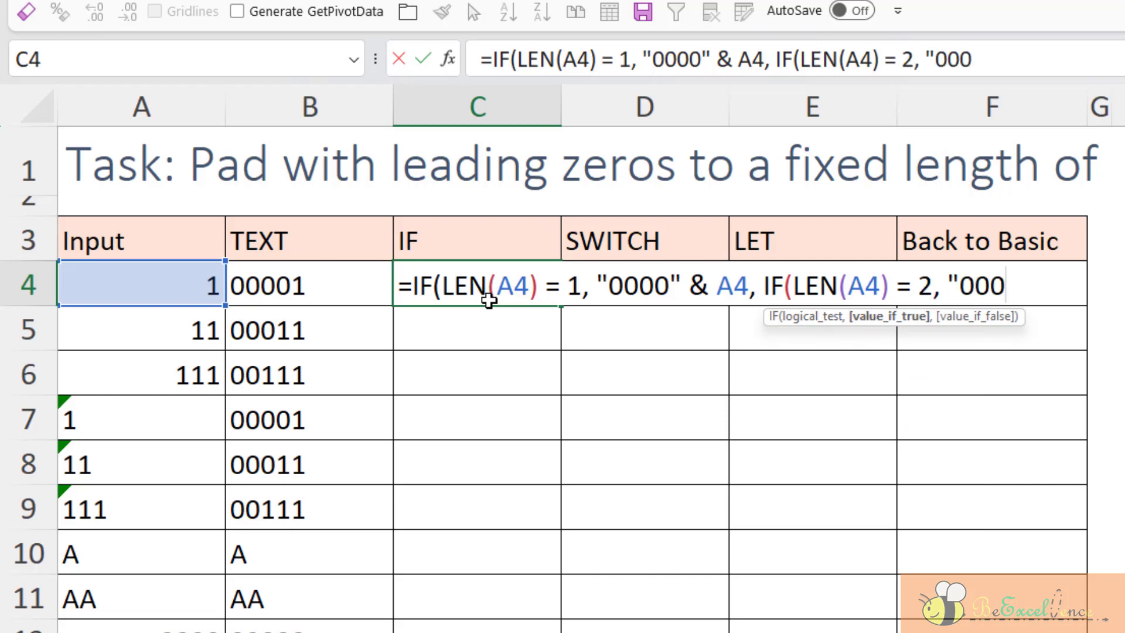
type("\" & A")
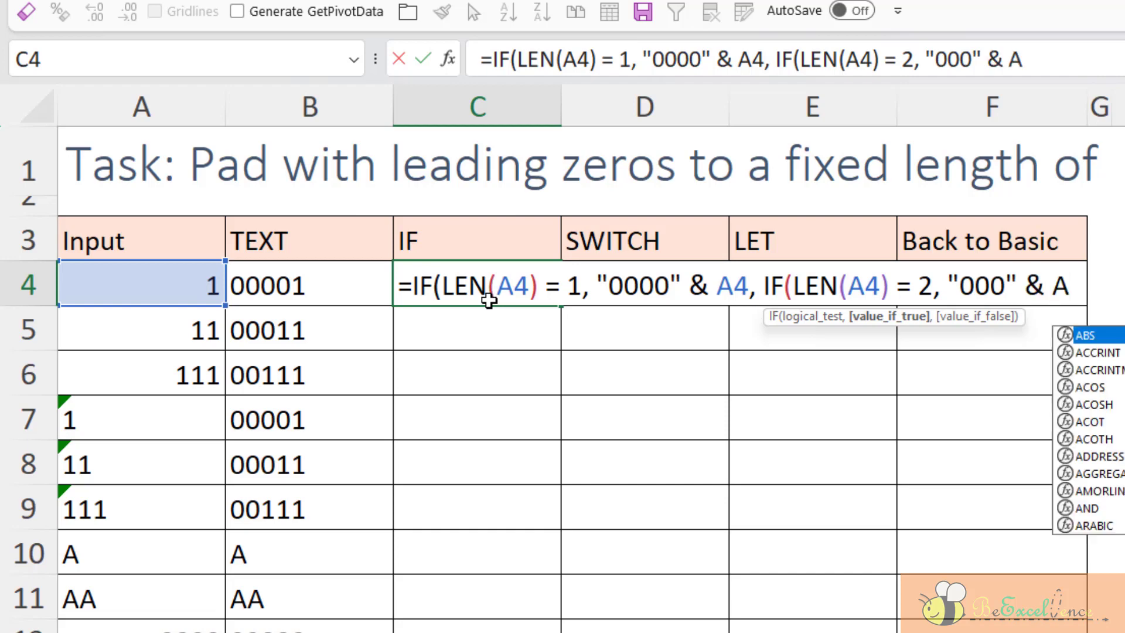
type("4")
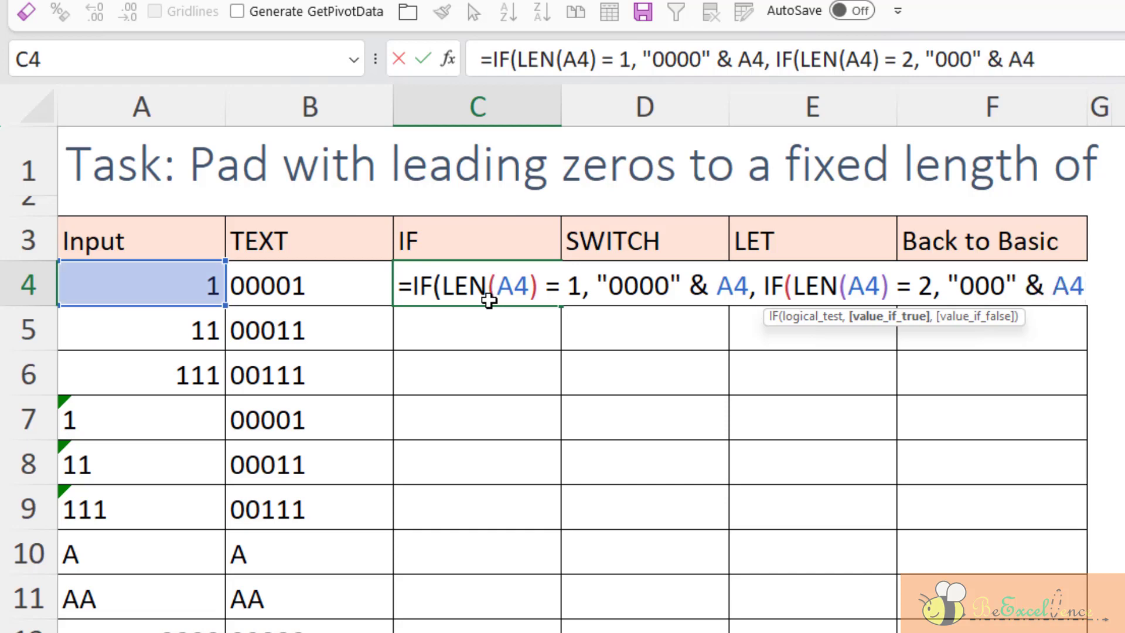
type(",")
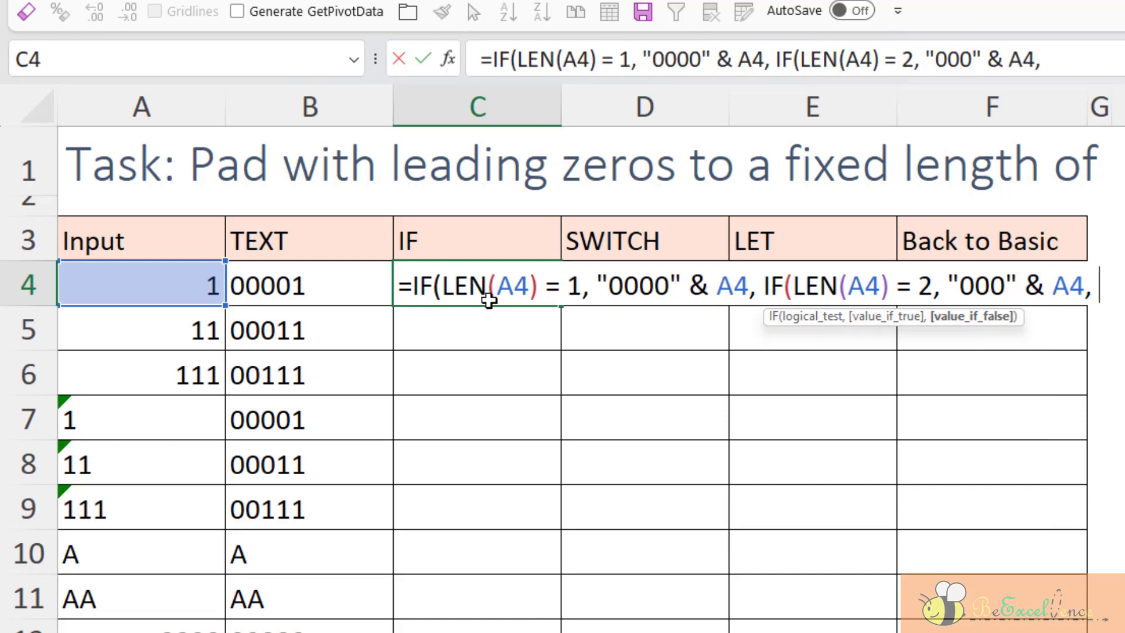
type(" IF(LE")
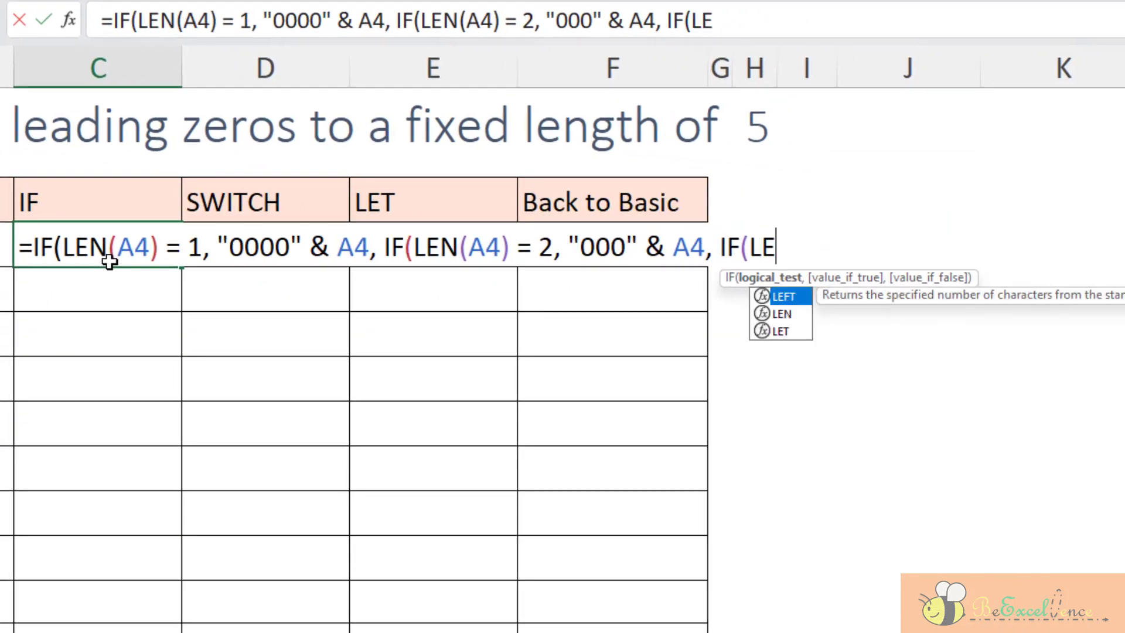
type("N(A")
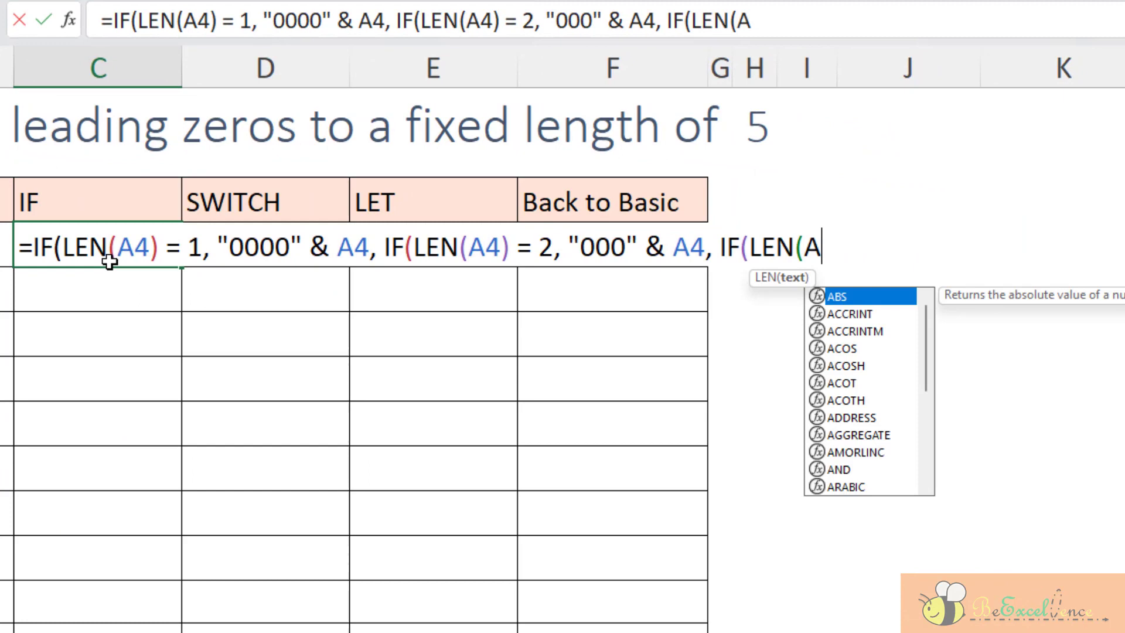
type("4) =")
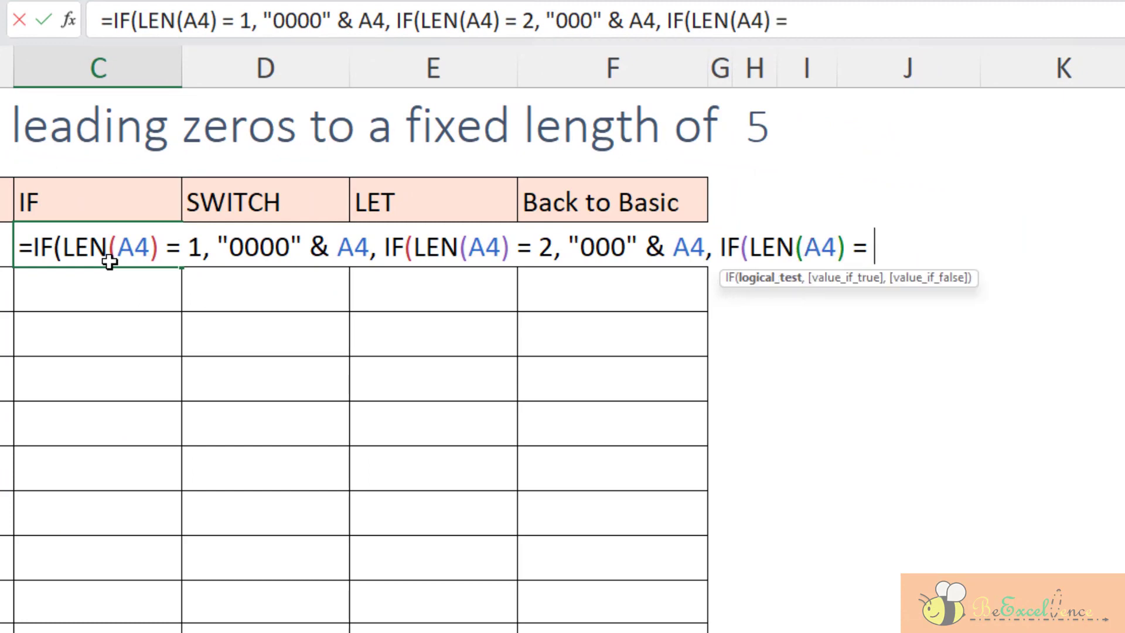
type(" 3, ")
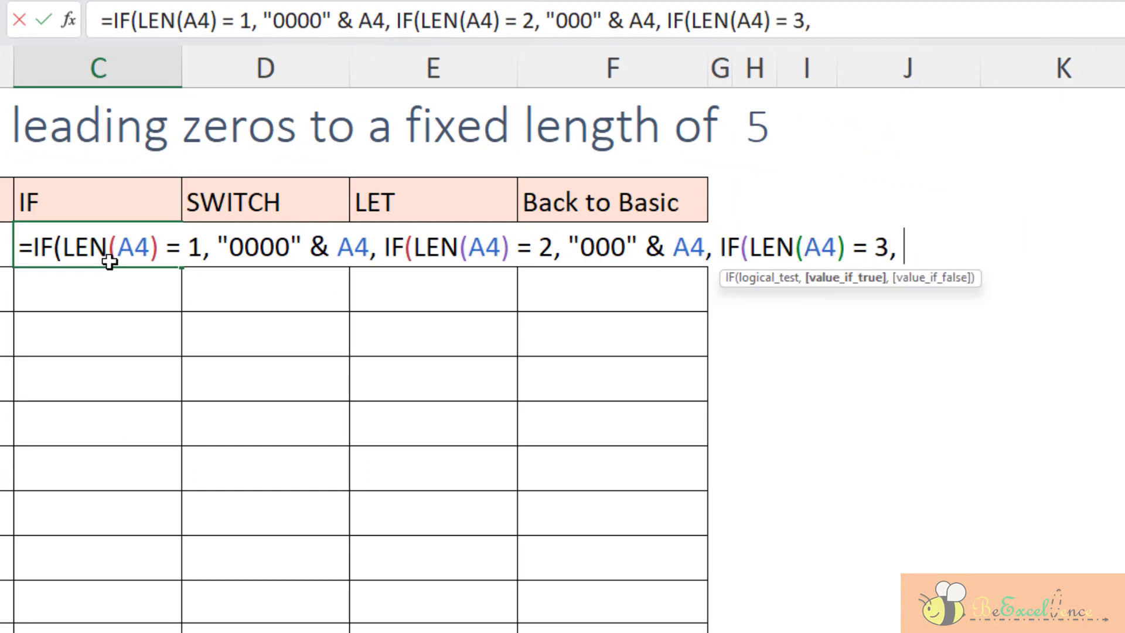
type("\"00\"")
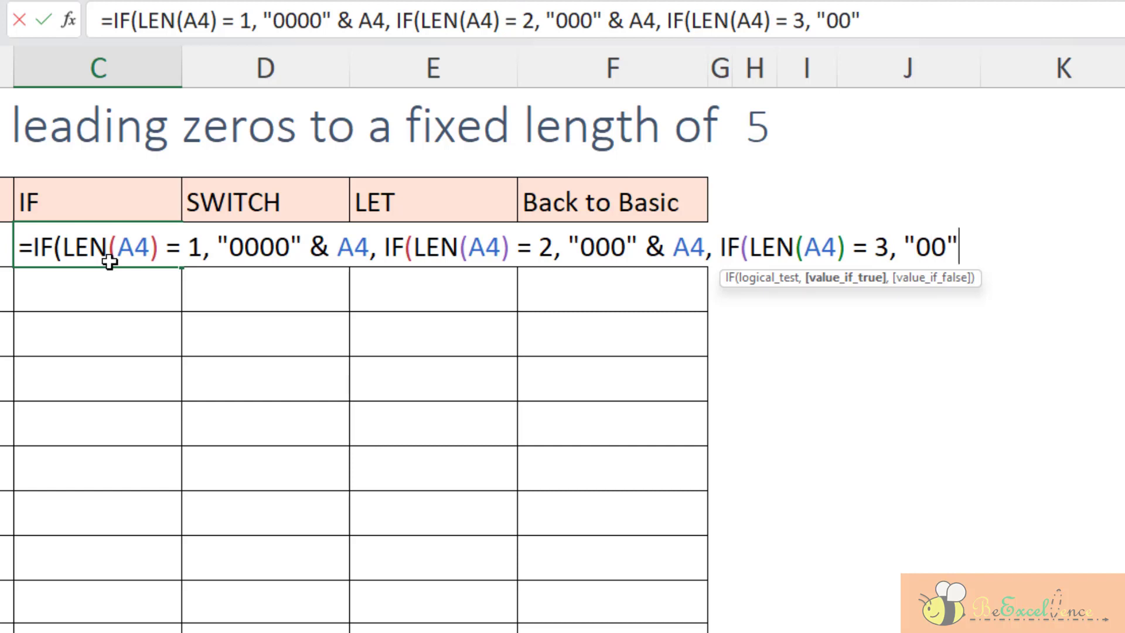
type(" & A")
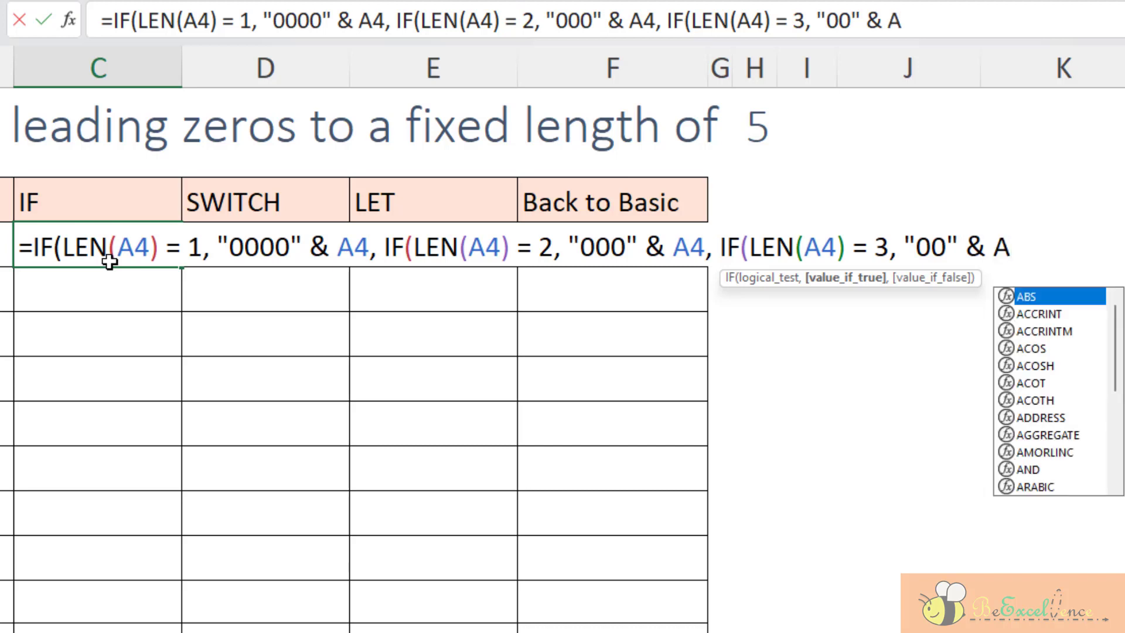
type("4,")
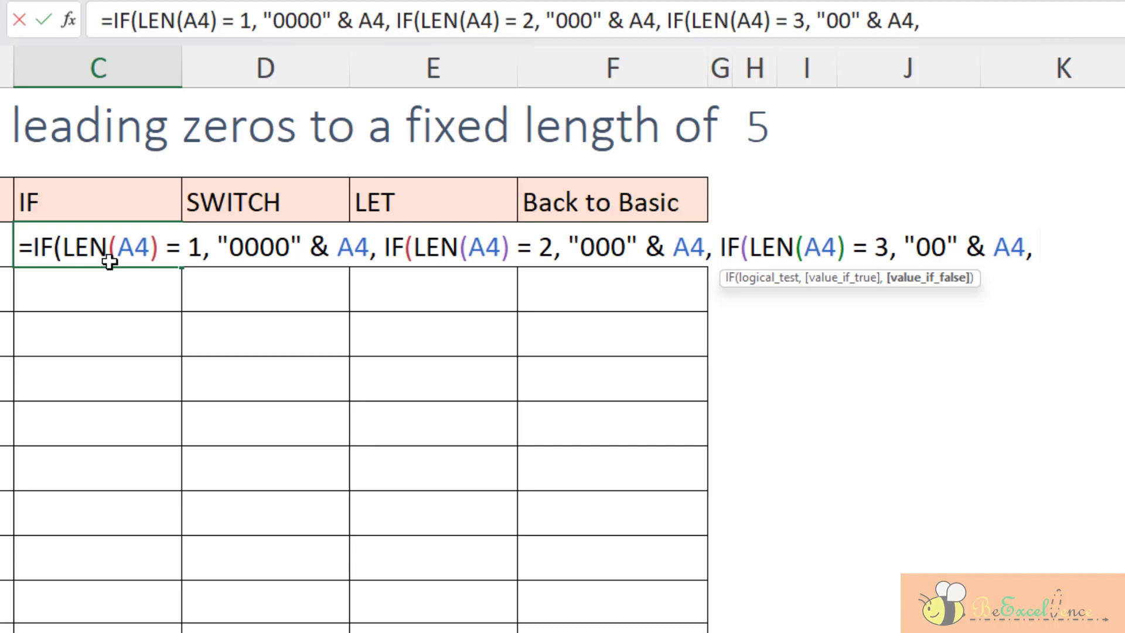
type("IF")
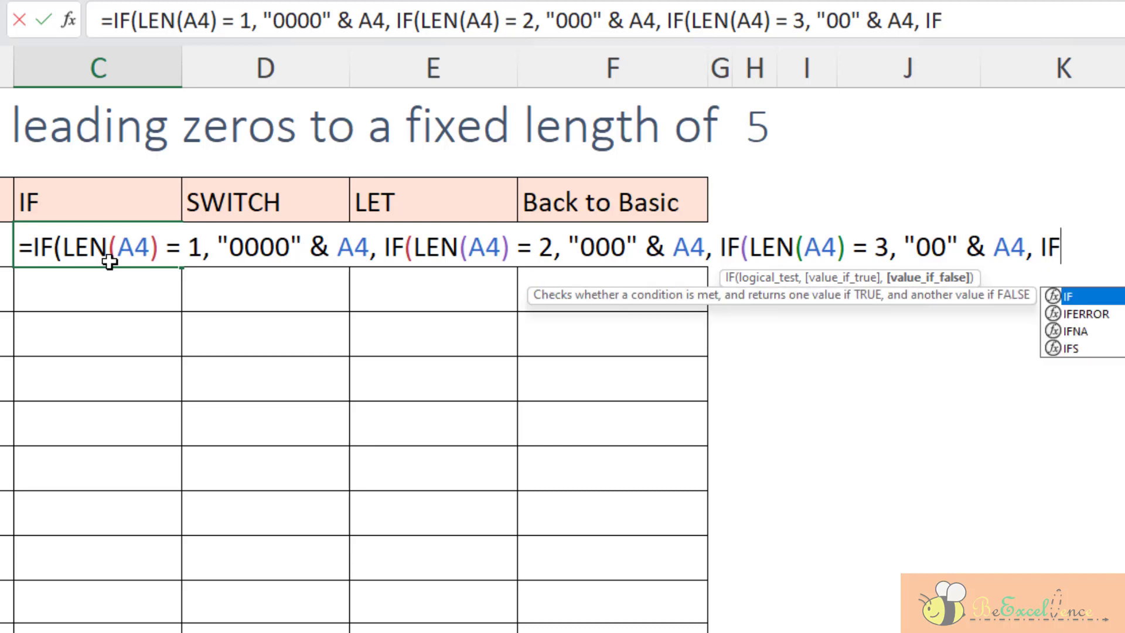
type("(LEN(A")
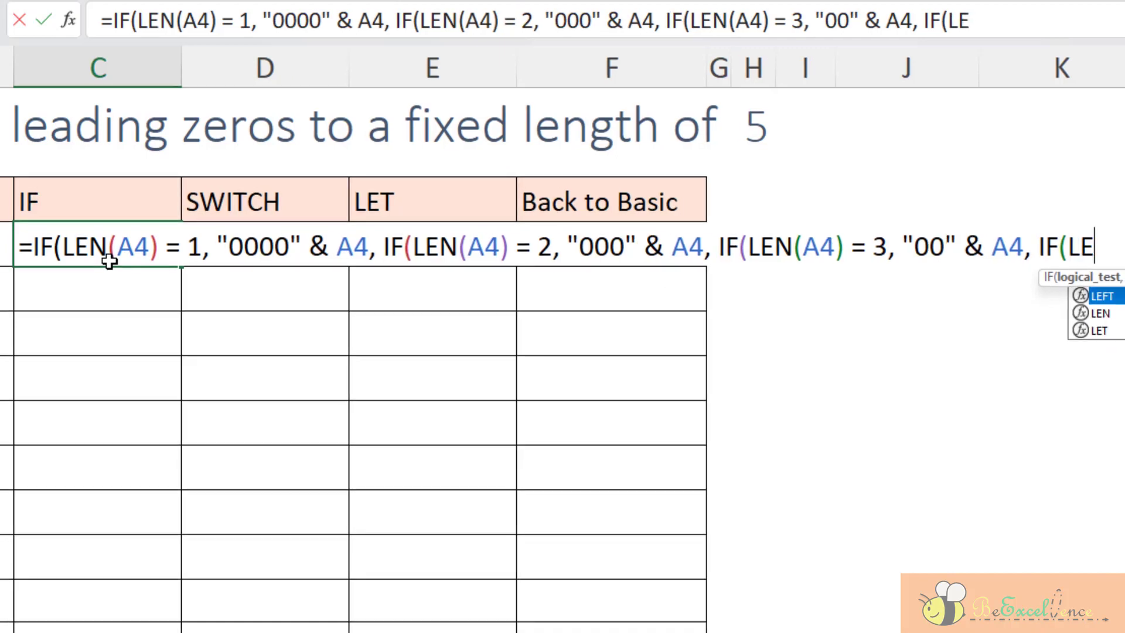
type("4")
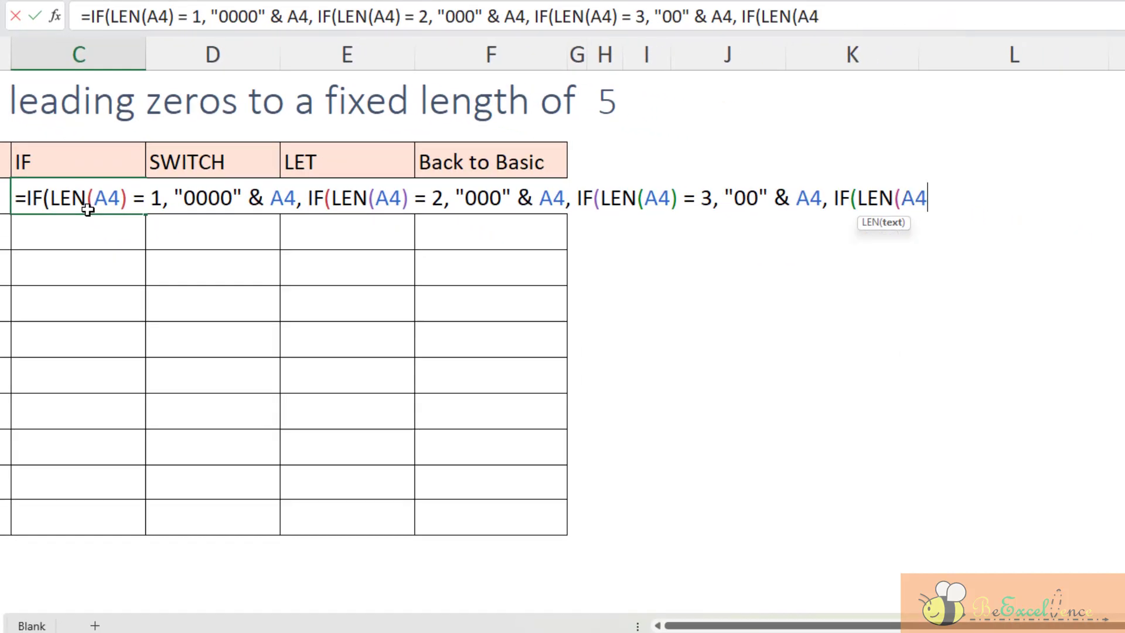
type("4) =")
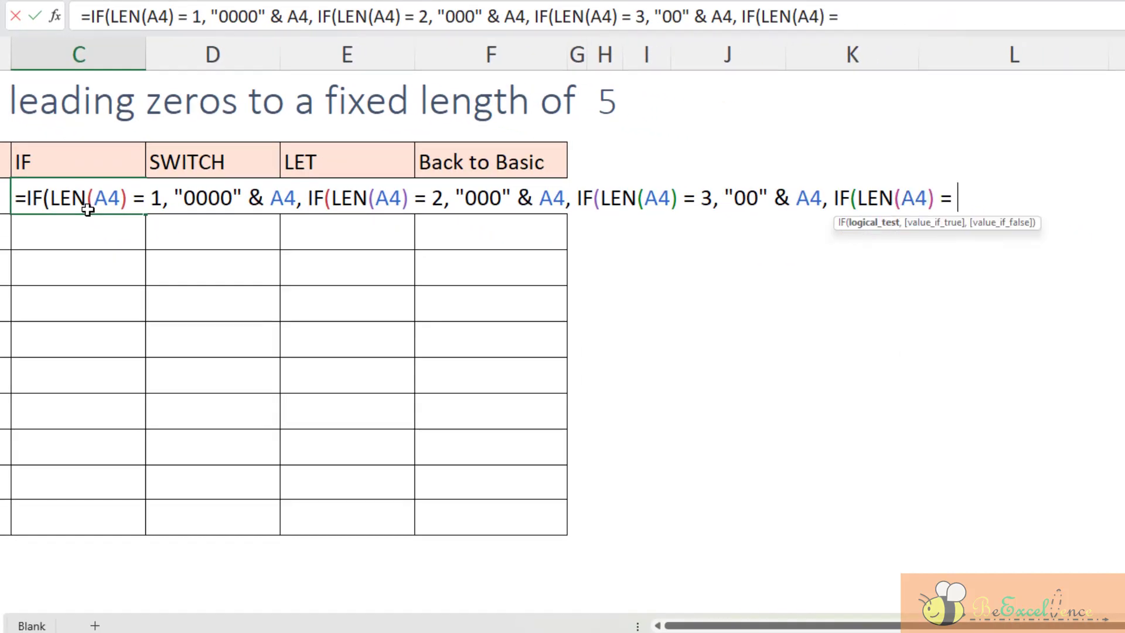
type(" 5")
key("BackSpace")
type("4, \"0\"")
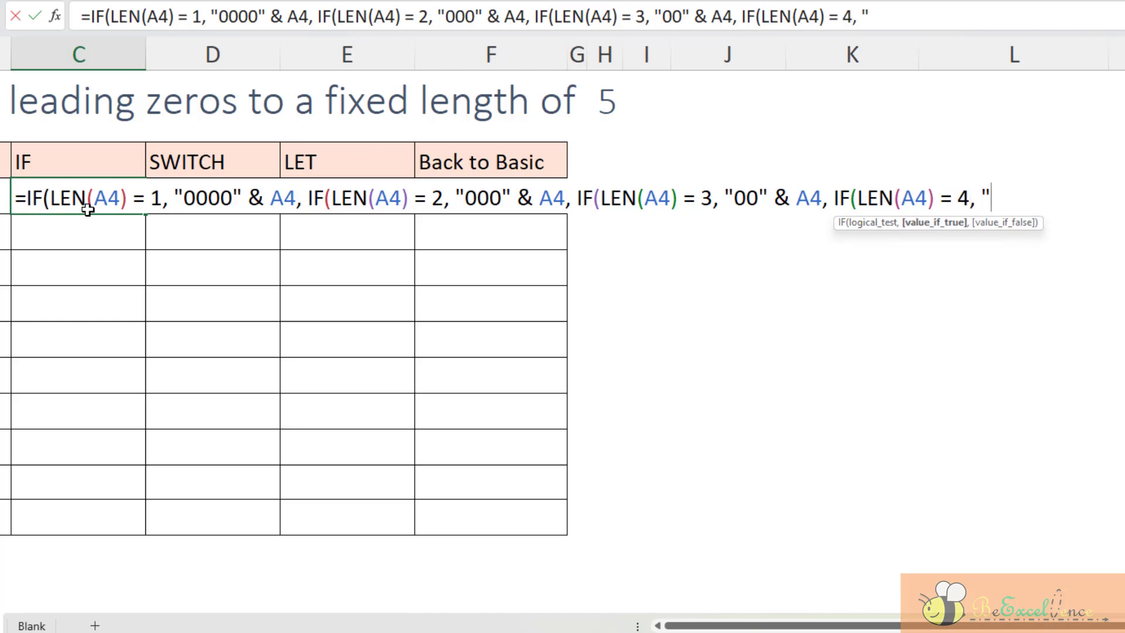
type(" & A")
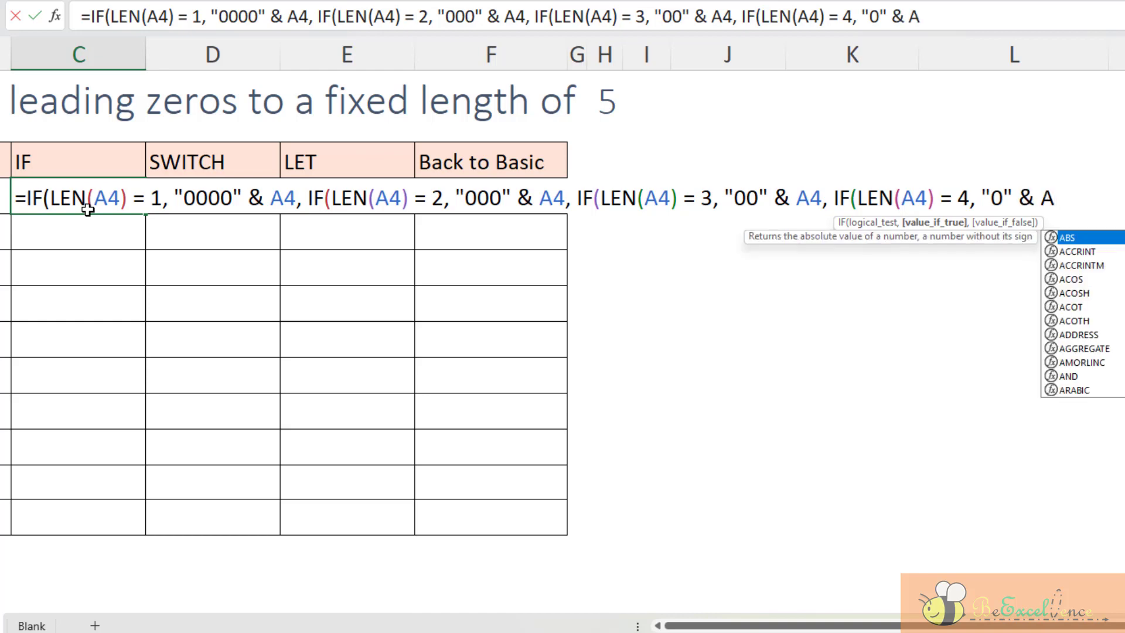
type("4,")
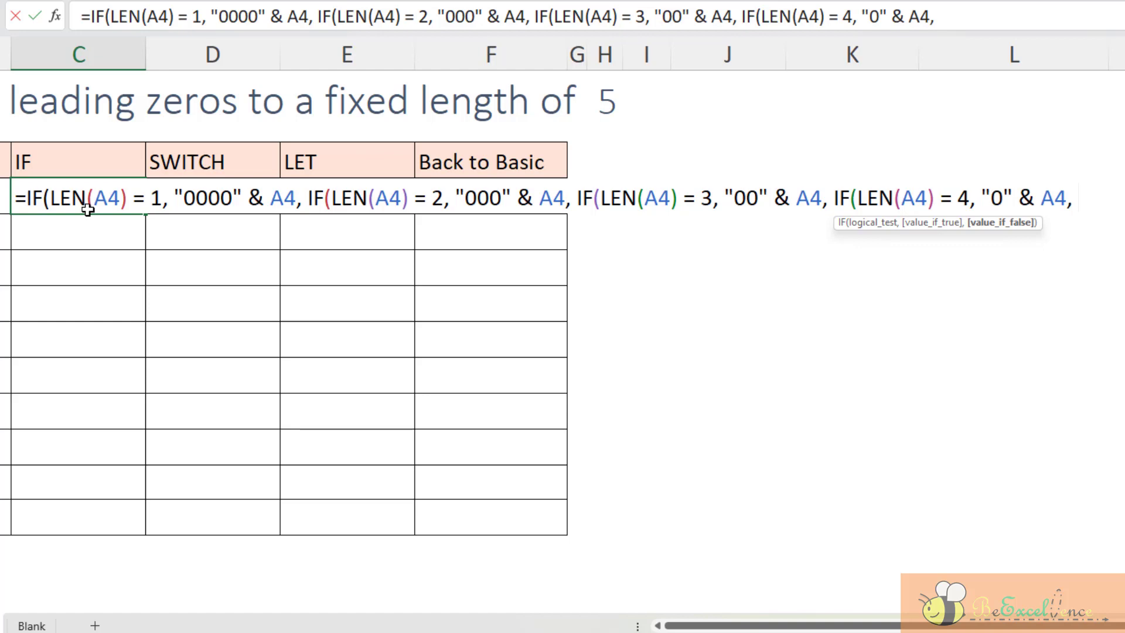
- Close the nested IF with a TRIM(A4) fallback and matching parentheses so C4 returns 00001
type("TRIM(")
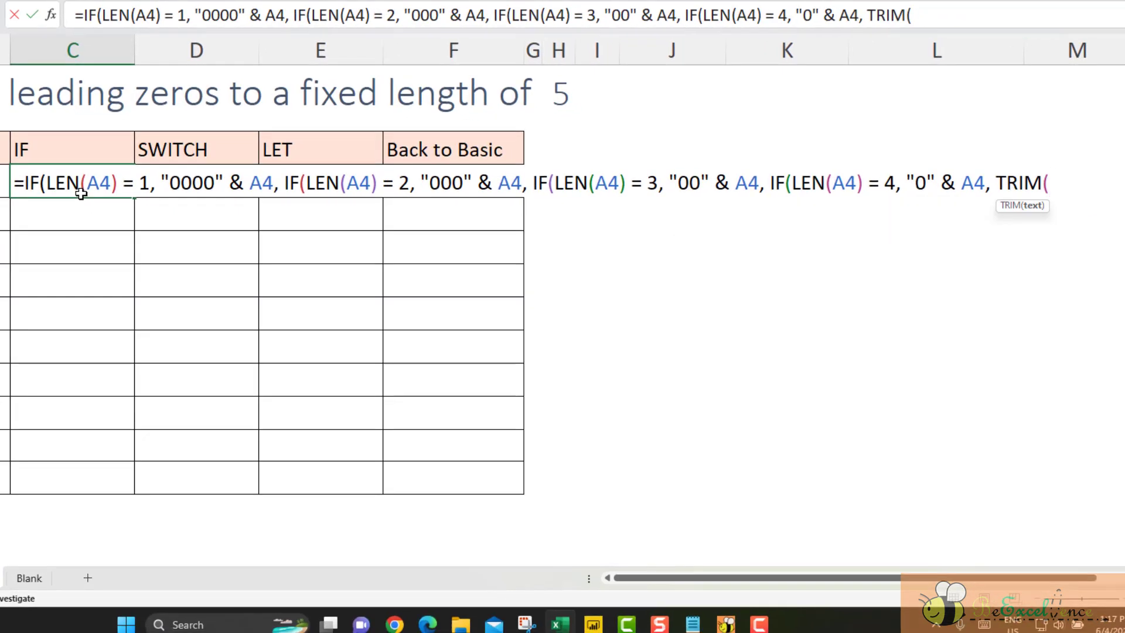
type("A4)")
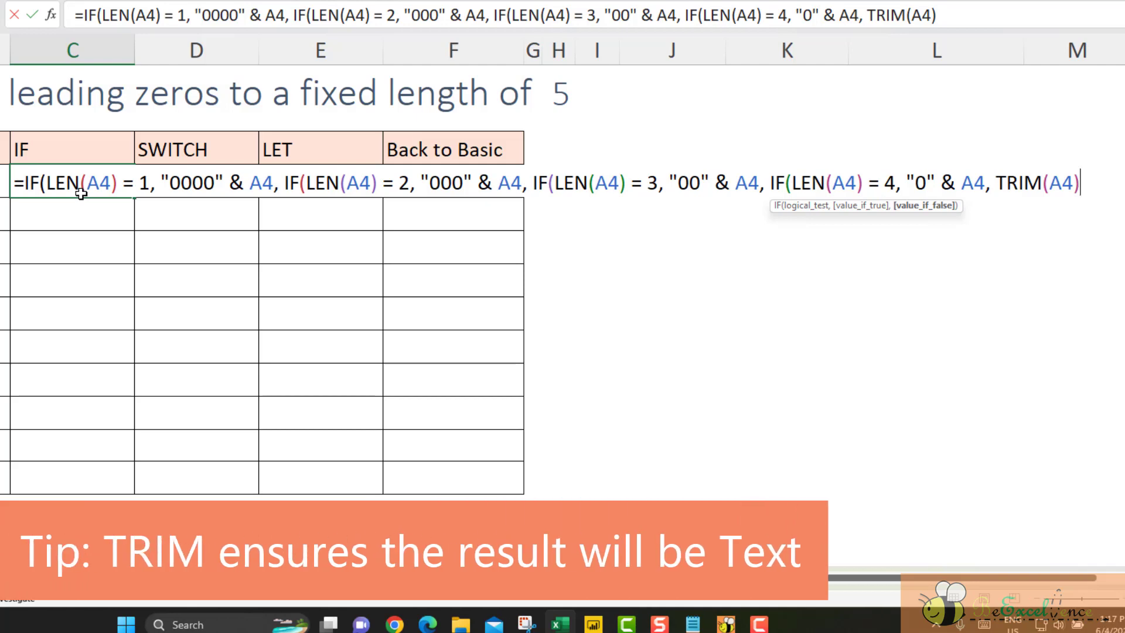
type(")")
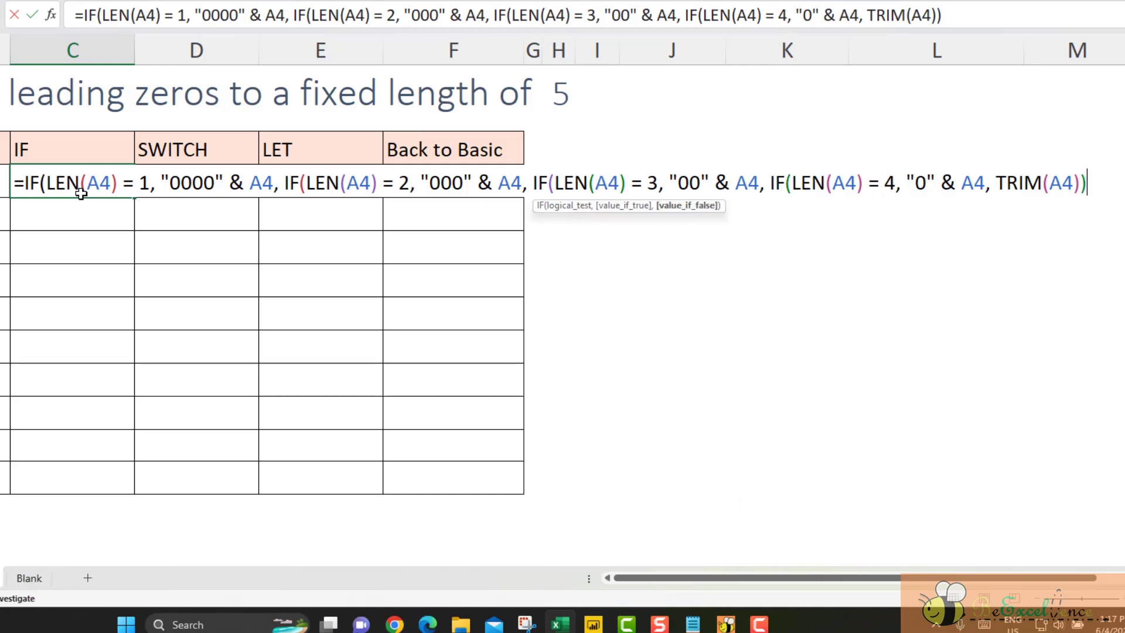
type(")))")
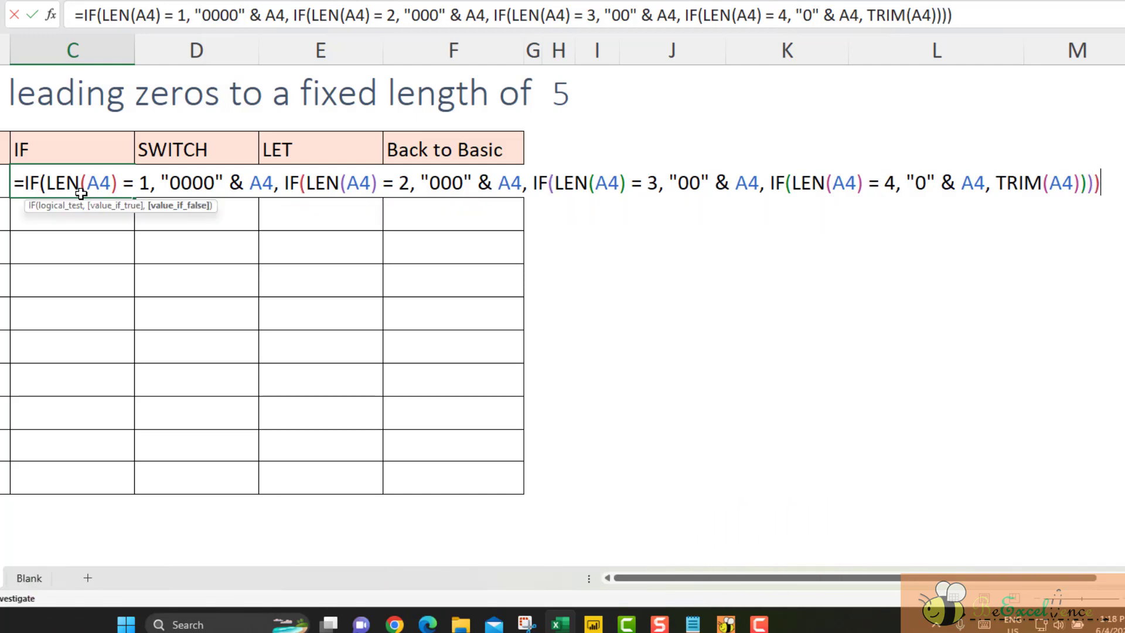
type(")")
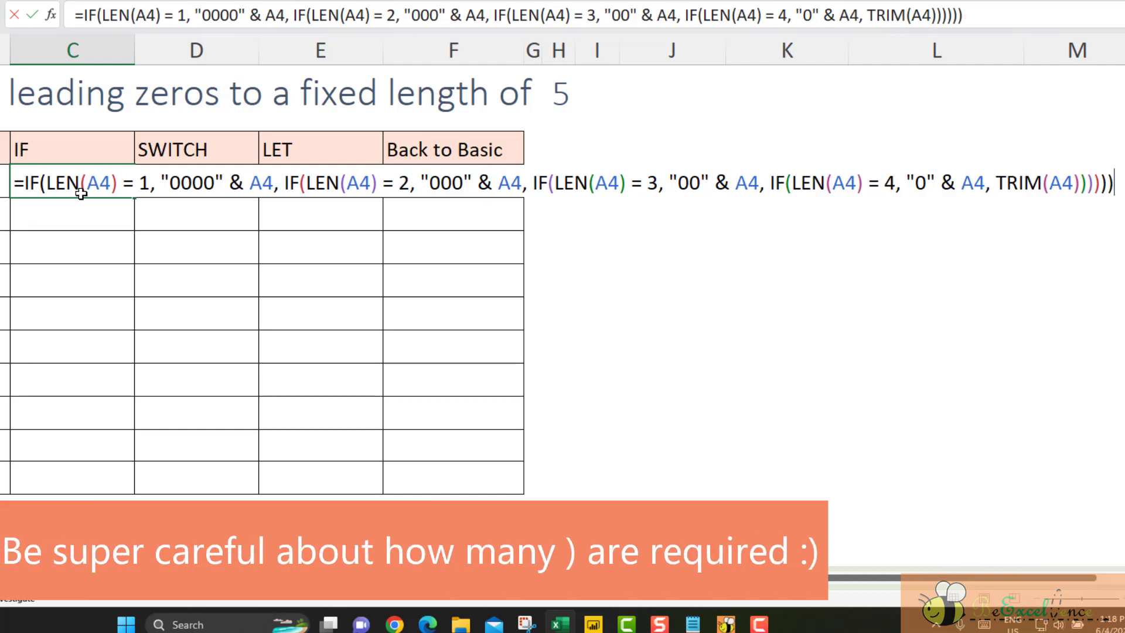
key("BackSpace")
key("Return")
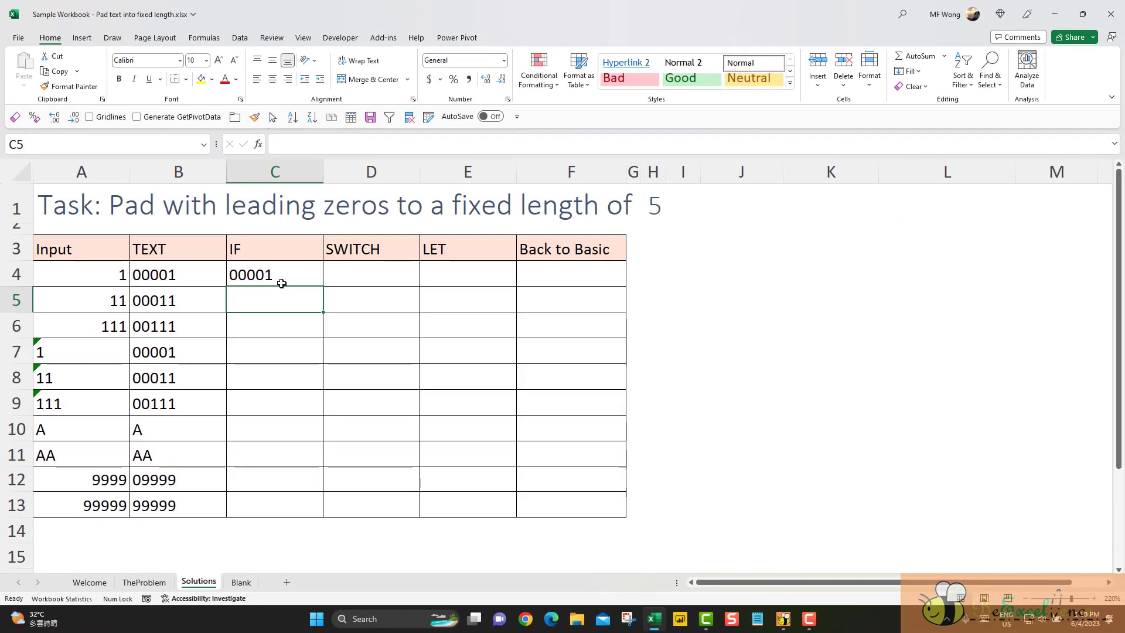
- Fill C4's IF formula down to C13, giving 0000A and 000AA for the letter inputs
left_click(281, 284)
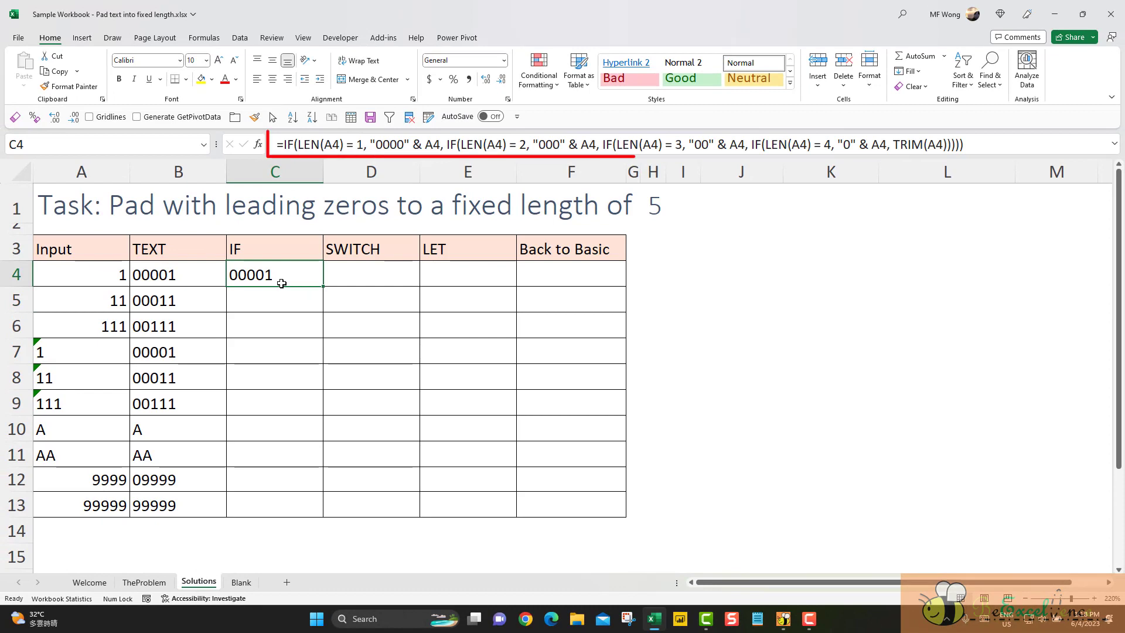
double_click(322, 285)
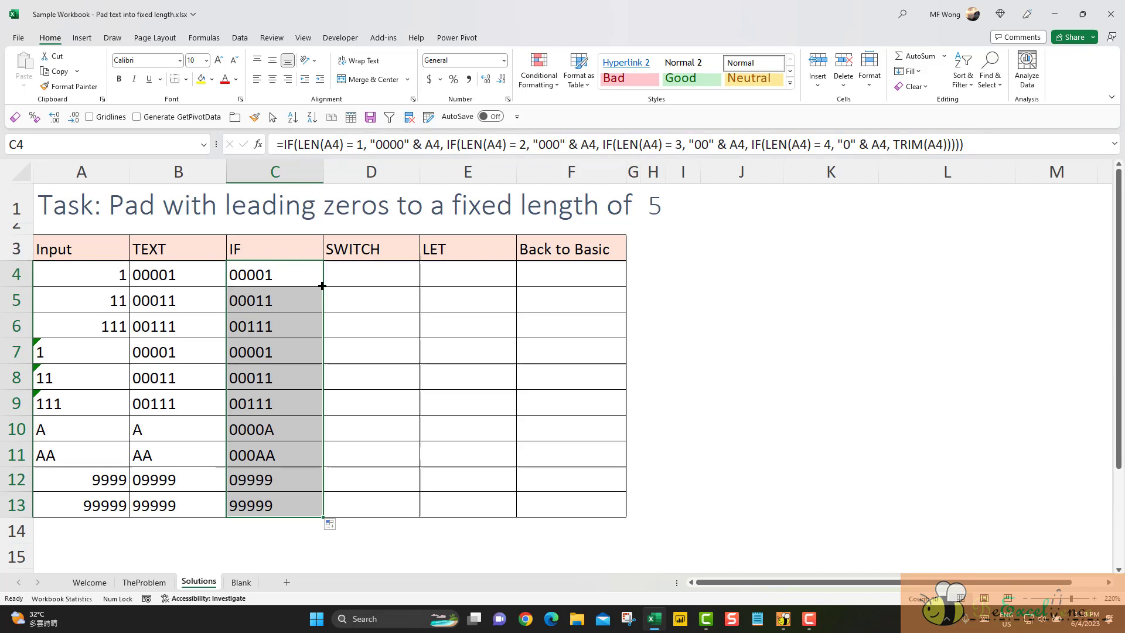
- Set H1 to 7 and compare the seven-digit TEXT results with the five-character IF results in C4:C13
left_click(654, 208)
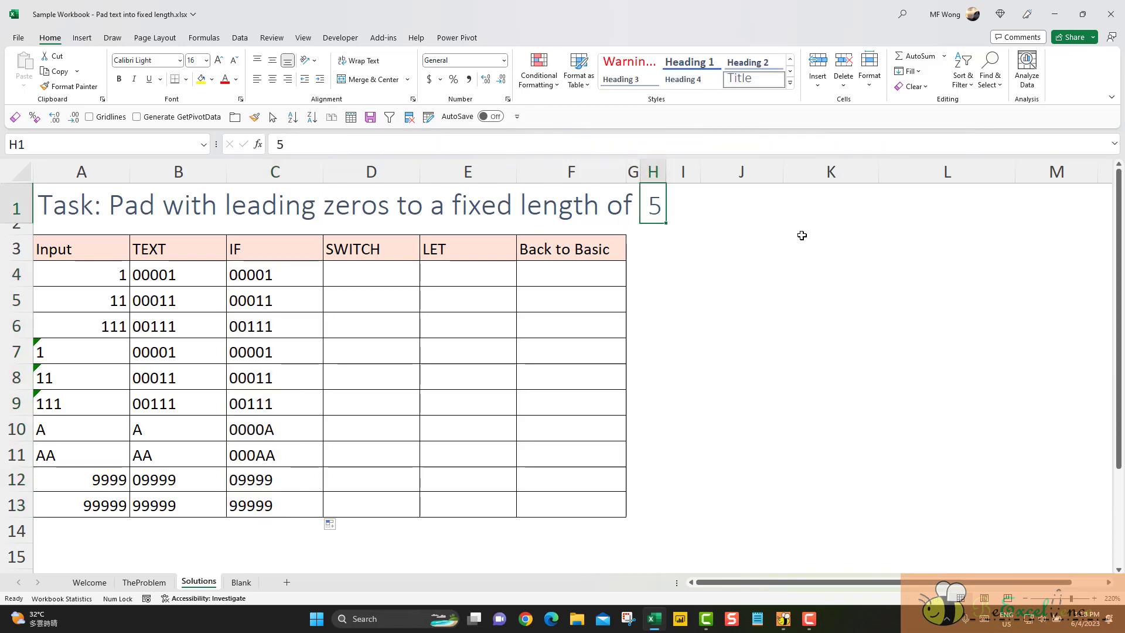
type("7")
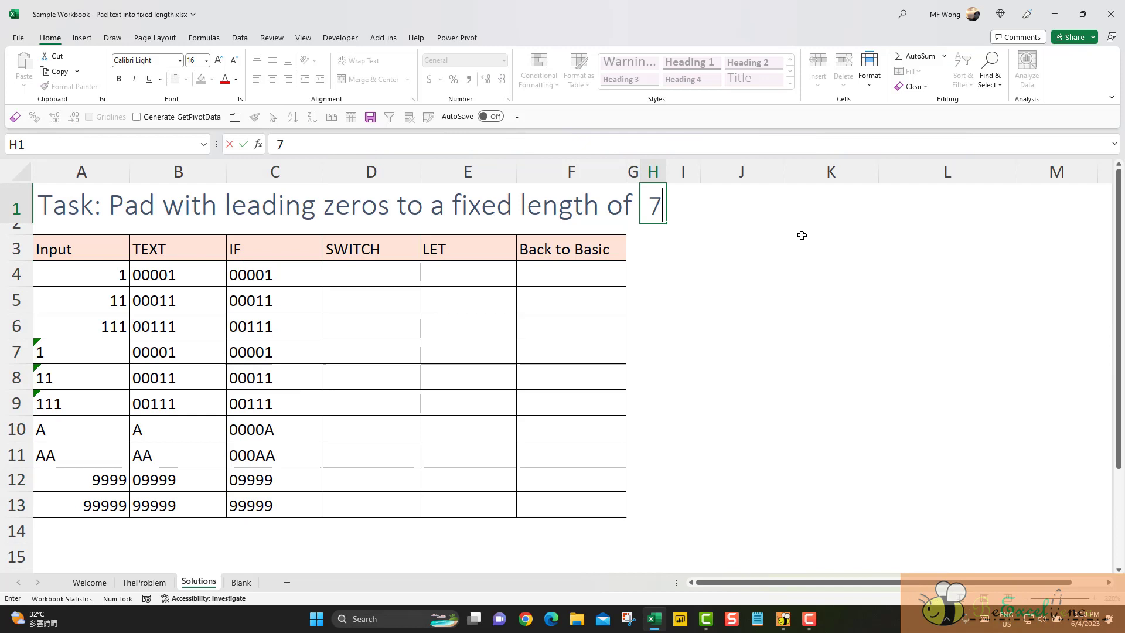
key("ctrl+Return")
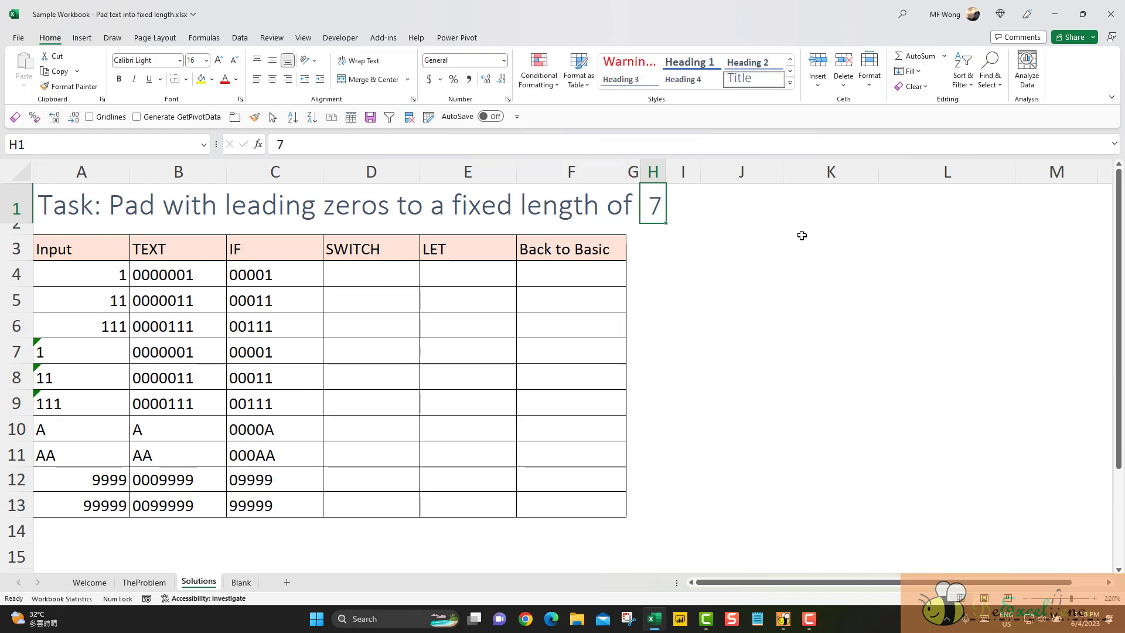
left_click_drag(262, 275, 271, 496)
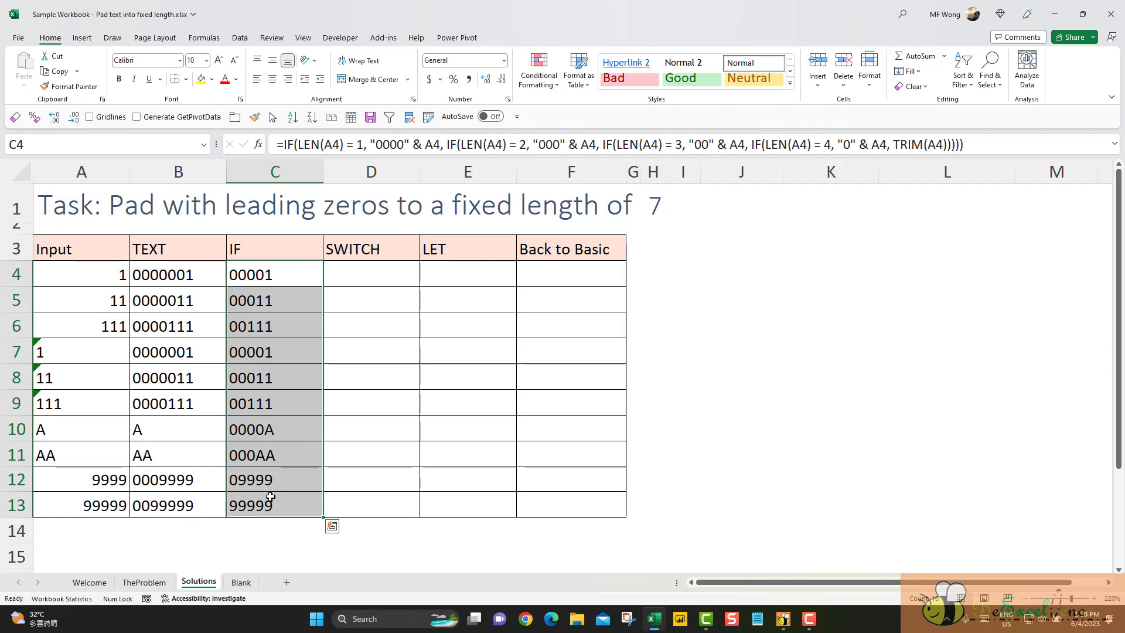
left_click(1113, 144)
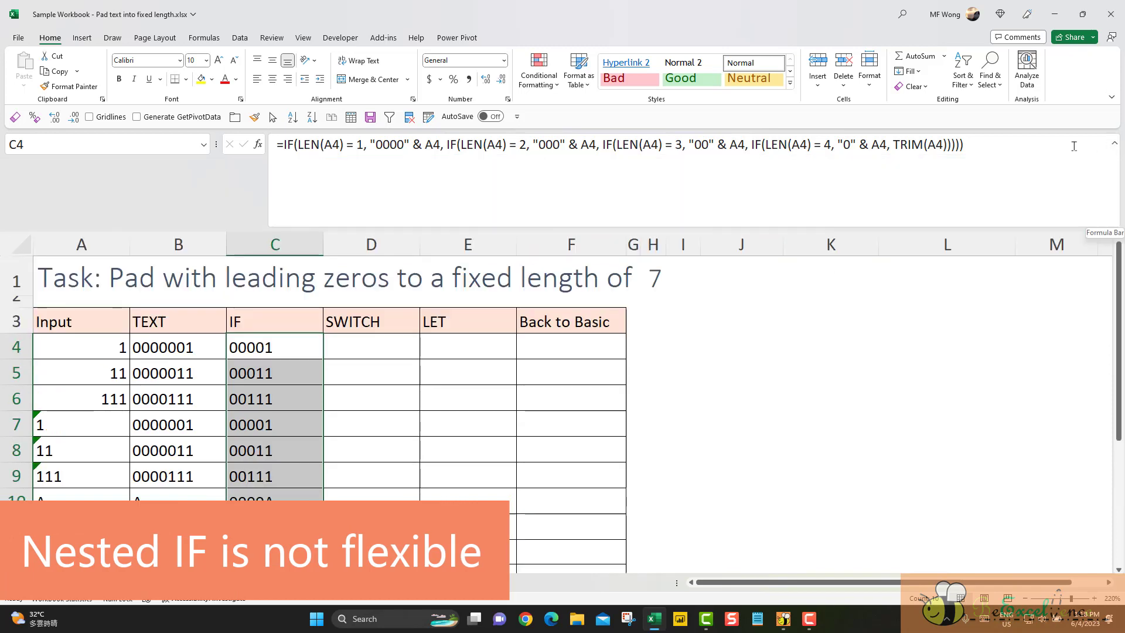
left_click(1048, 147)
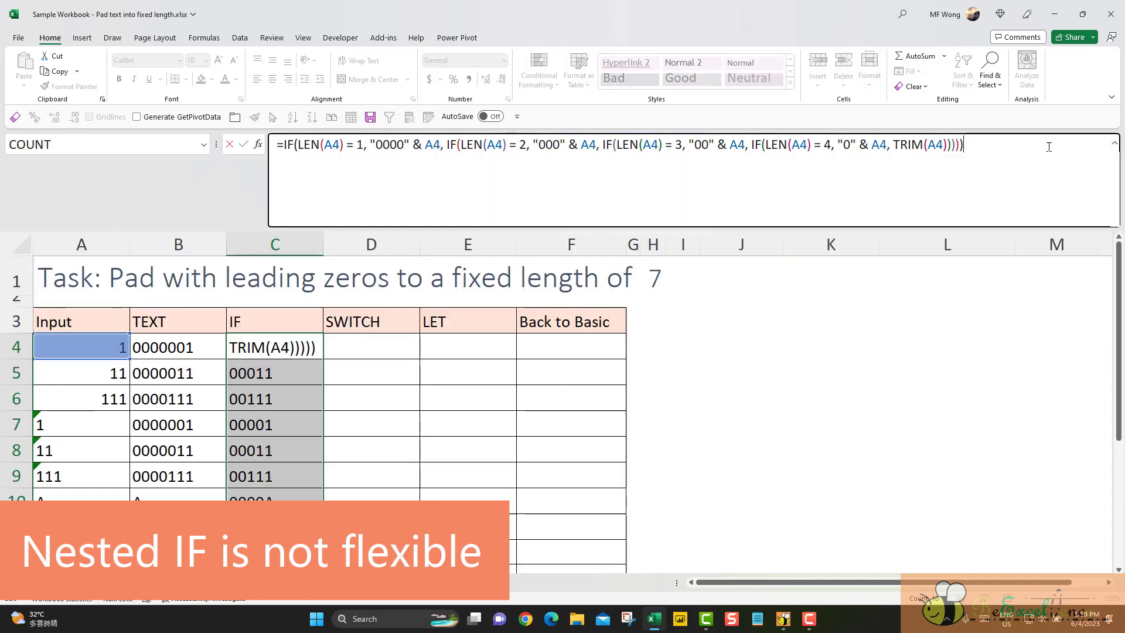
left_click(949, 145)
key("Right")
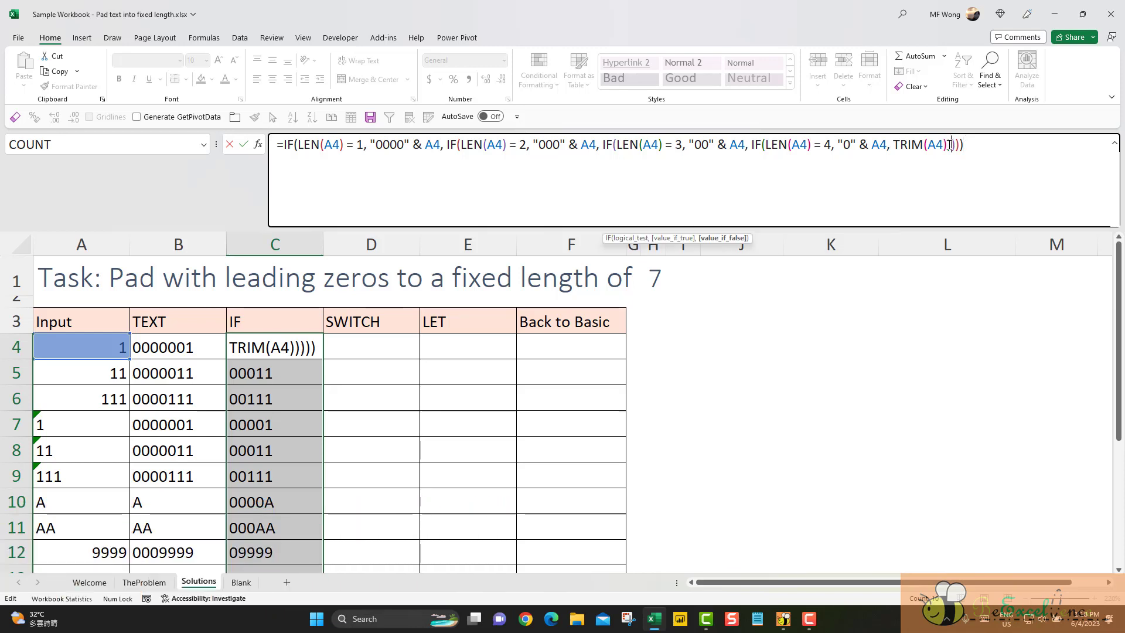
key("Right")
key("Right")
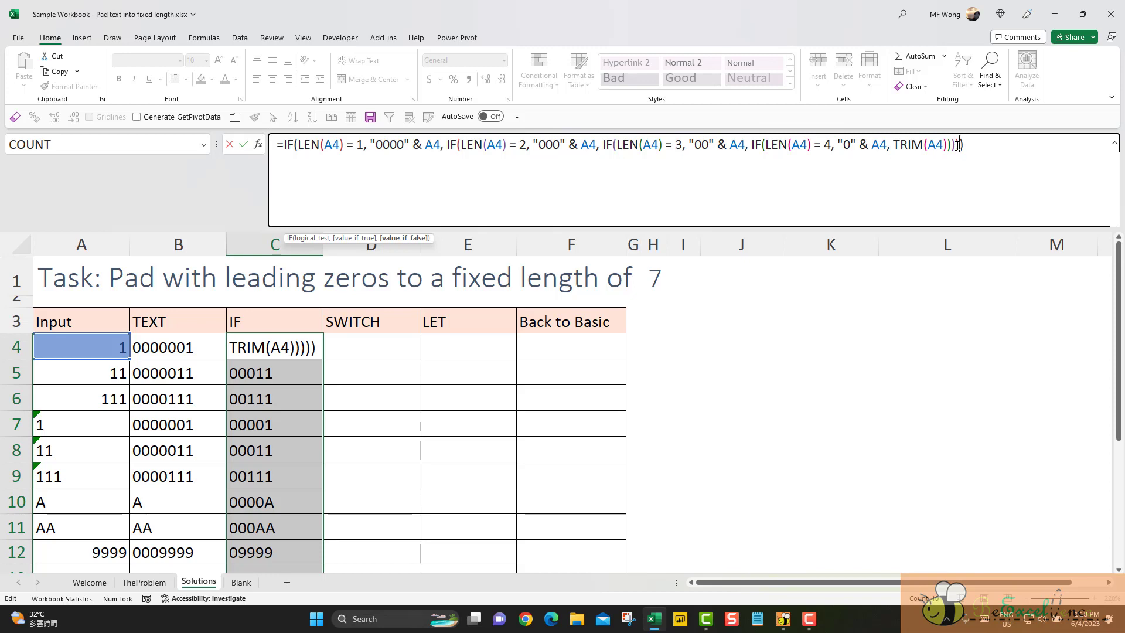
key("ctrl+Return")
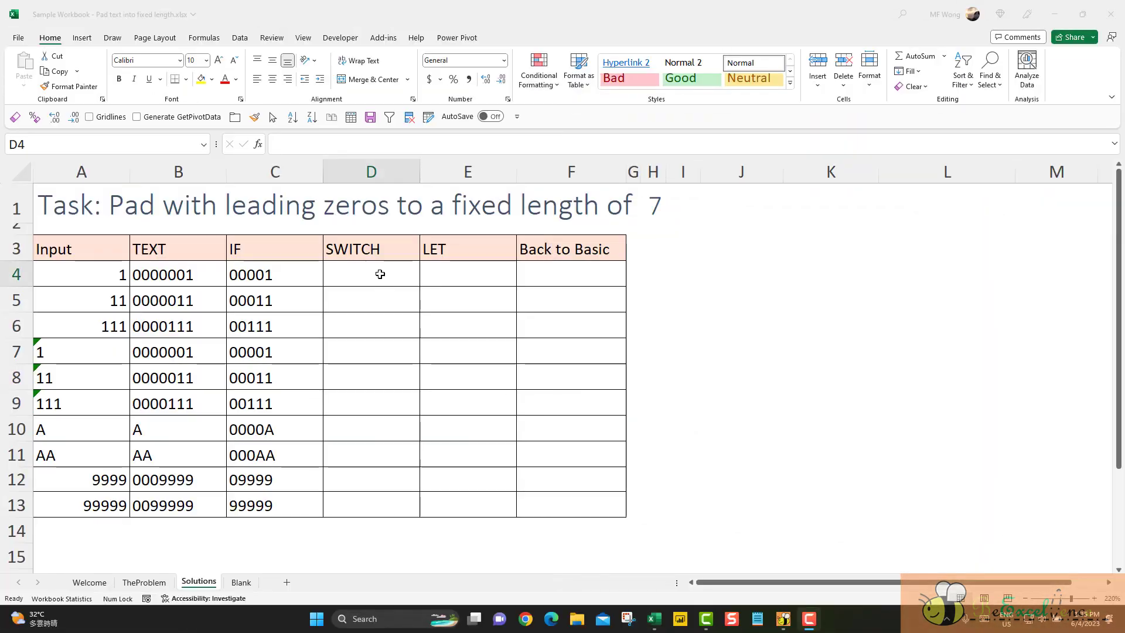
left_click(380, 274)
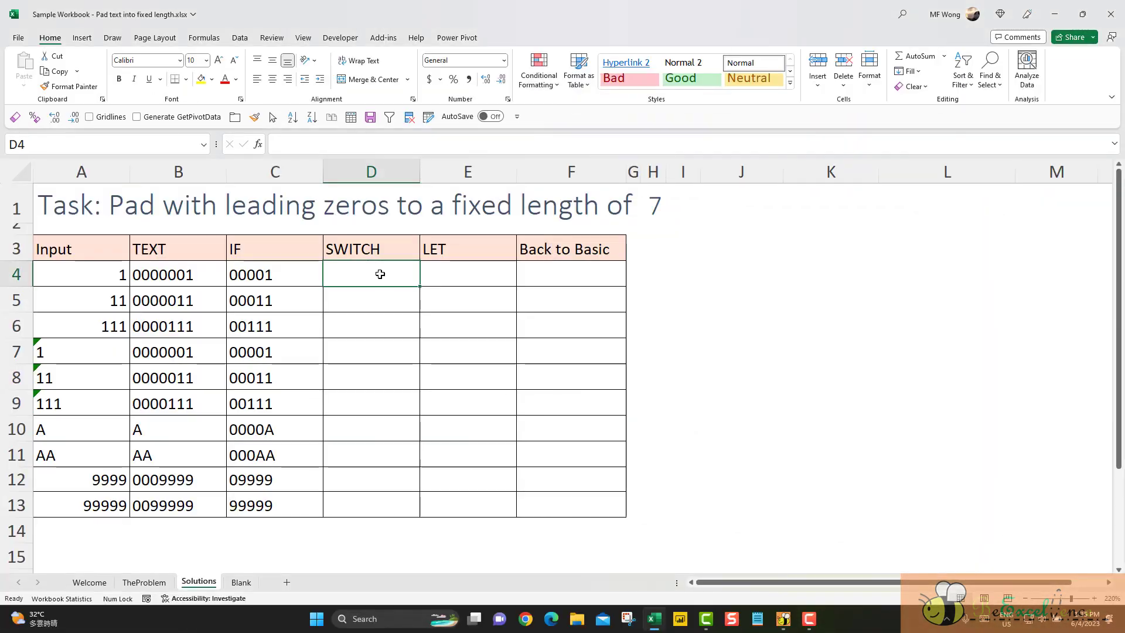
- Enter =SWITCH(LEN(A4), in D4 and break to a new line
type("=SWT")
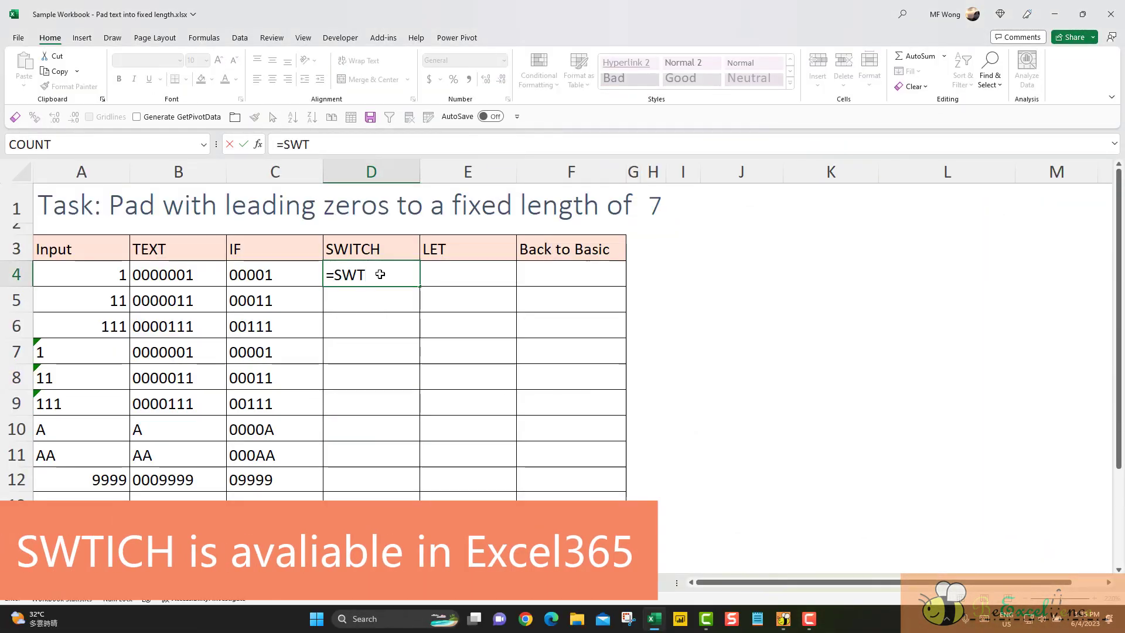
key("BackSpace")
type("ITCH(")
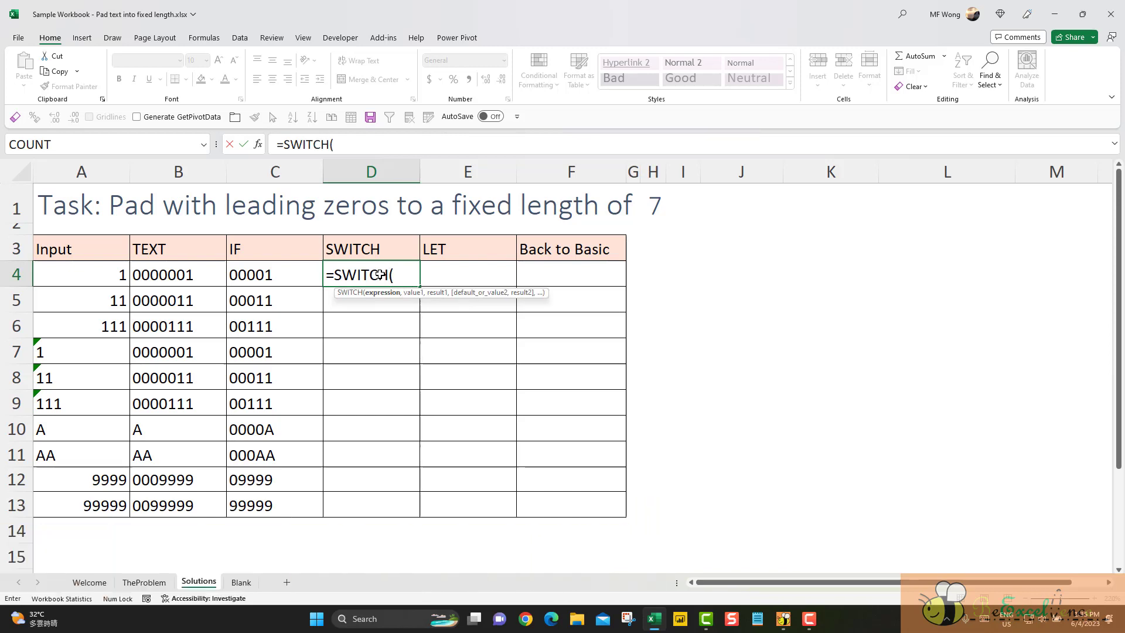
type("len")
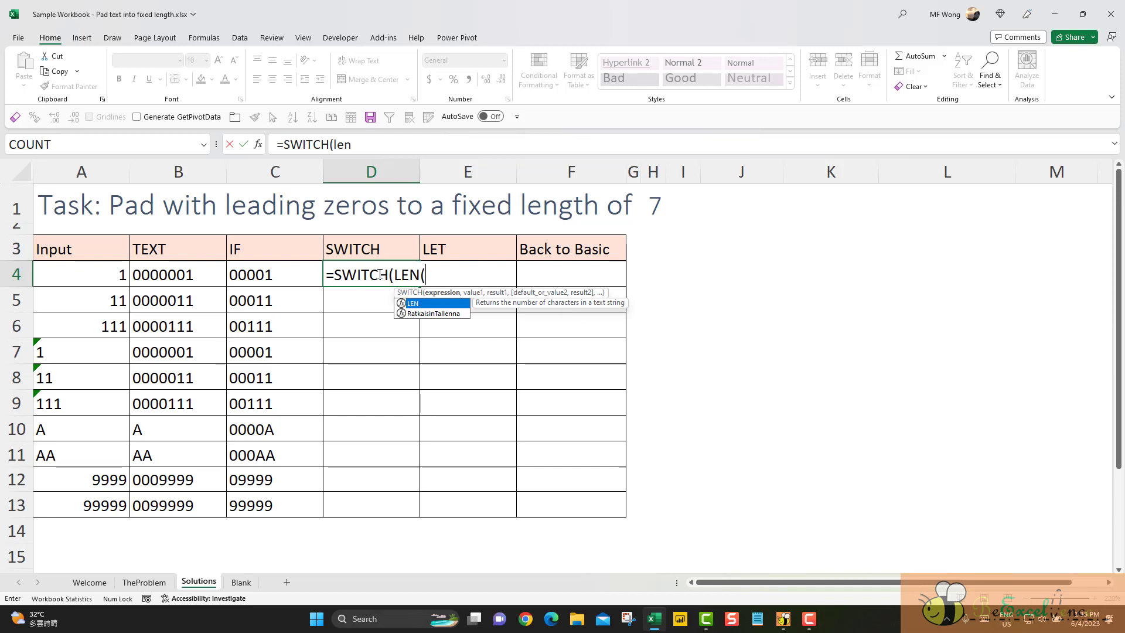
key("Tab")
key("Left")
key("Left")
key("Left")
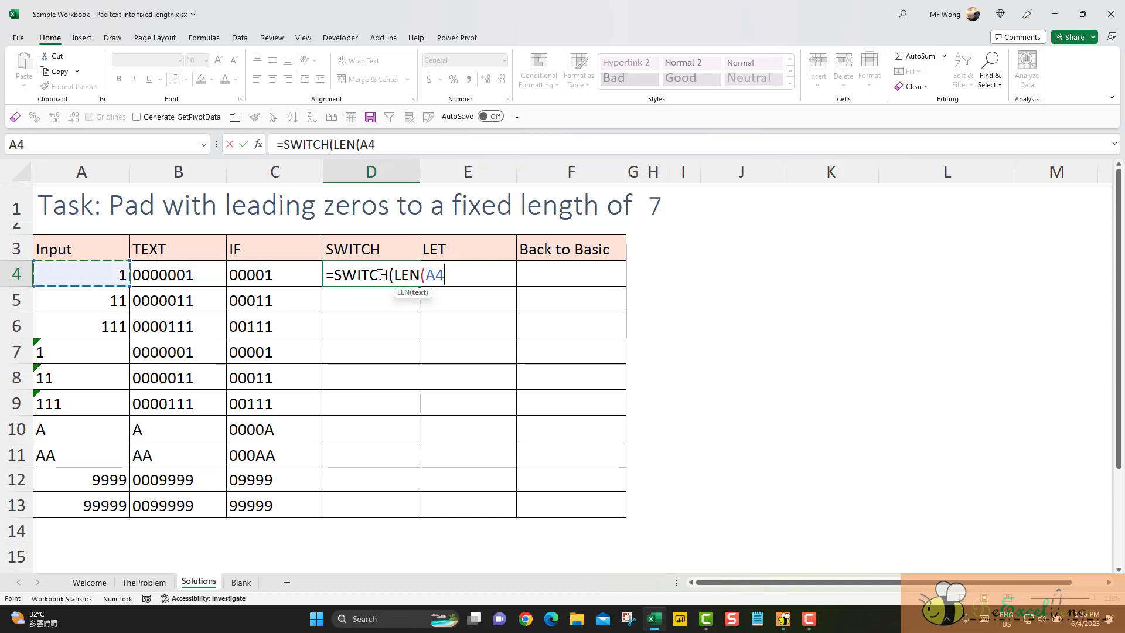
type("),")
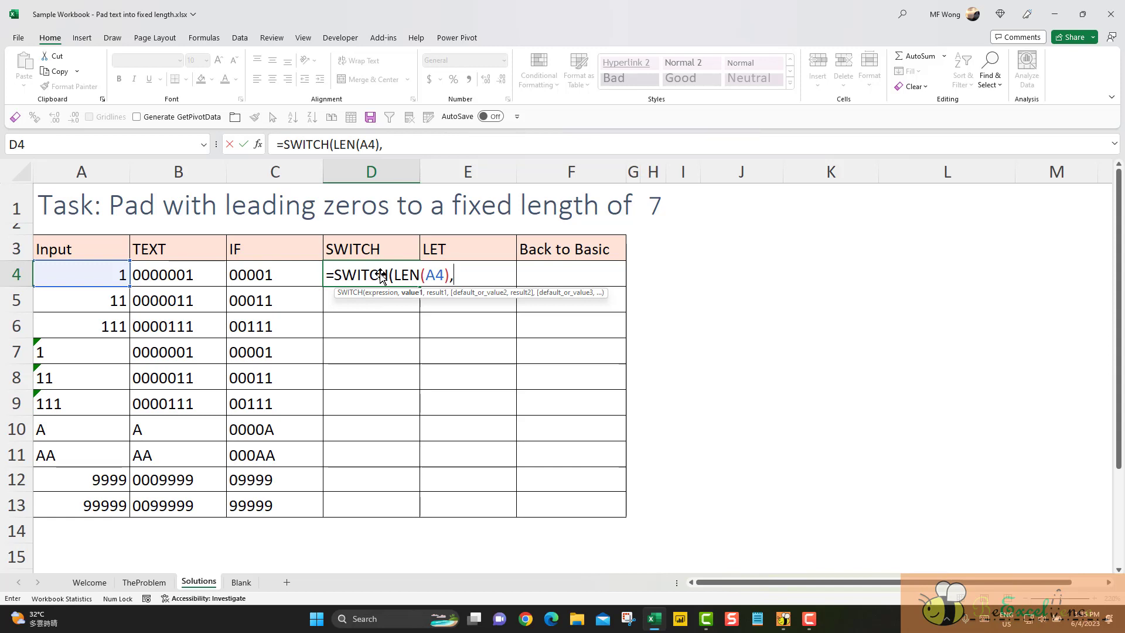
key("alt+Return")
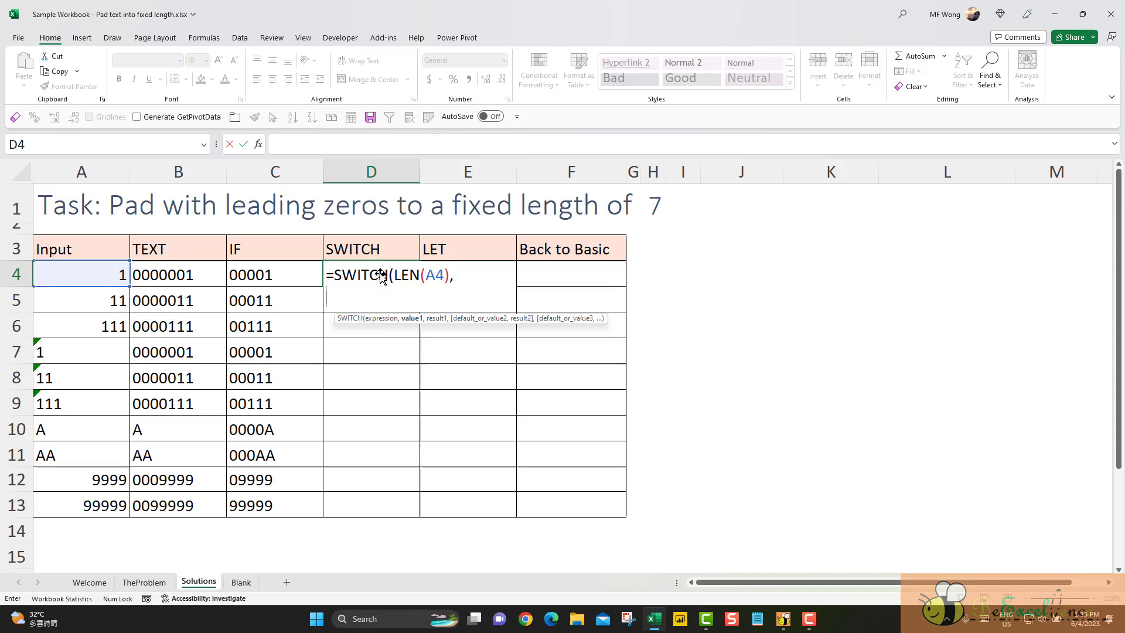
- Add the SWITCH case 1, "0000" & A4 on its own line in D4's formula
left_click(1114, 144)
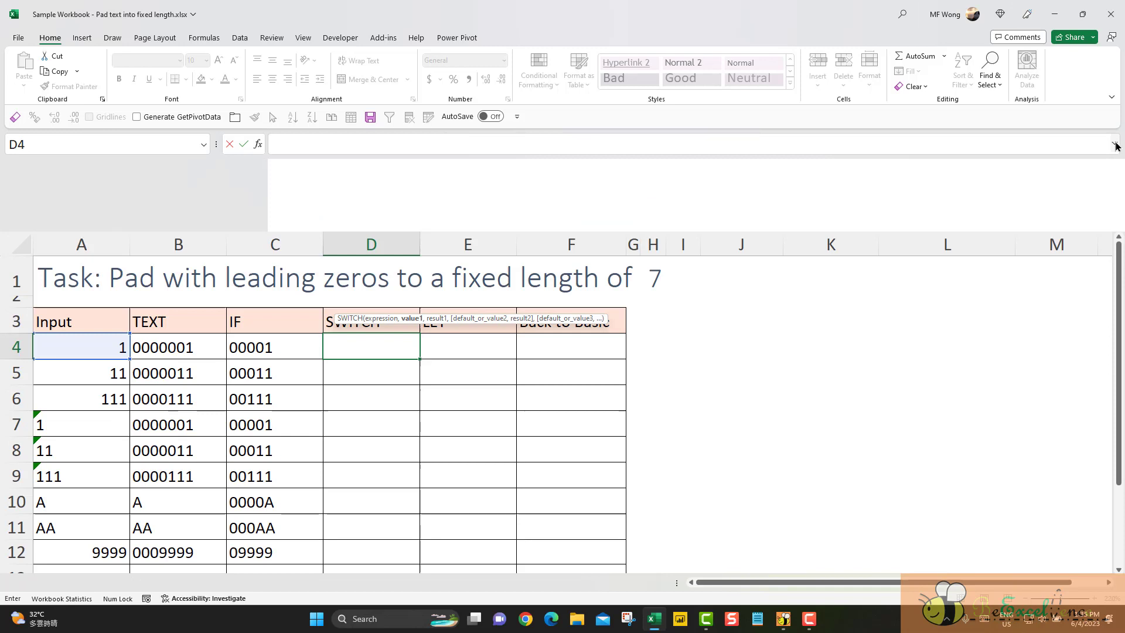
left_click(497, 148)
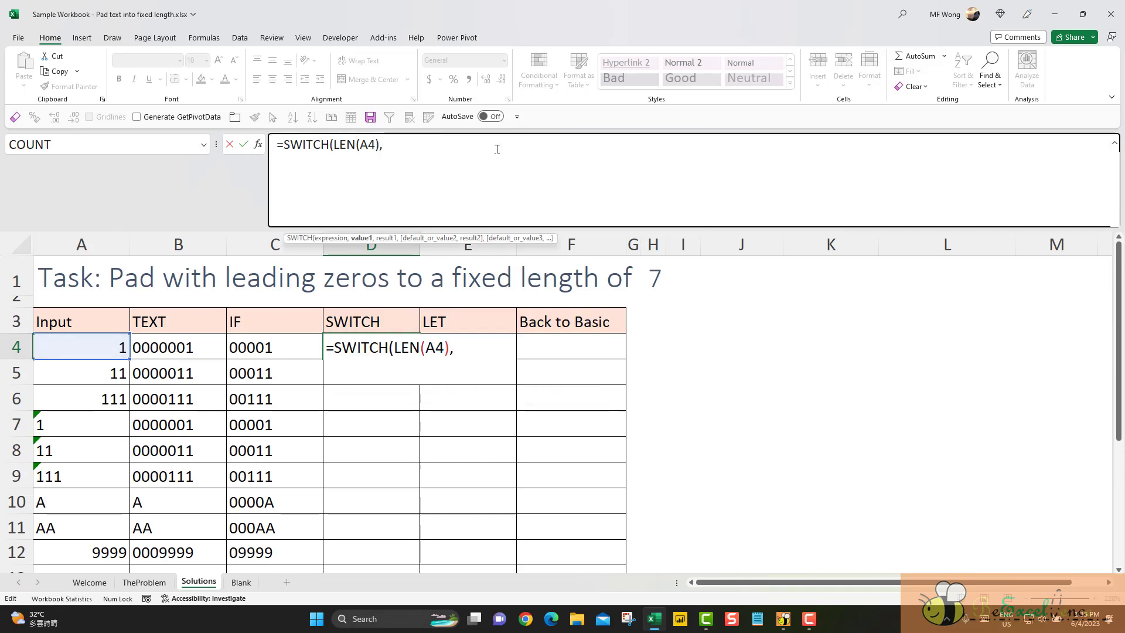
key("alt+Return")
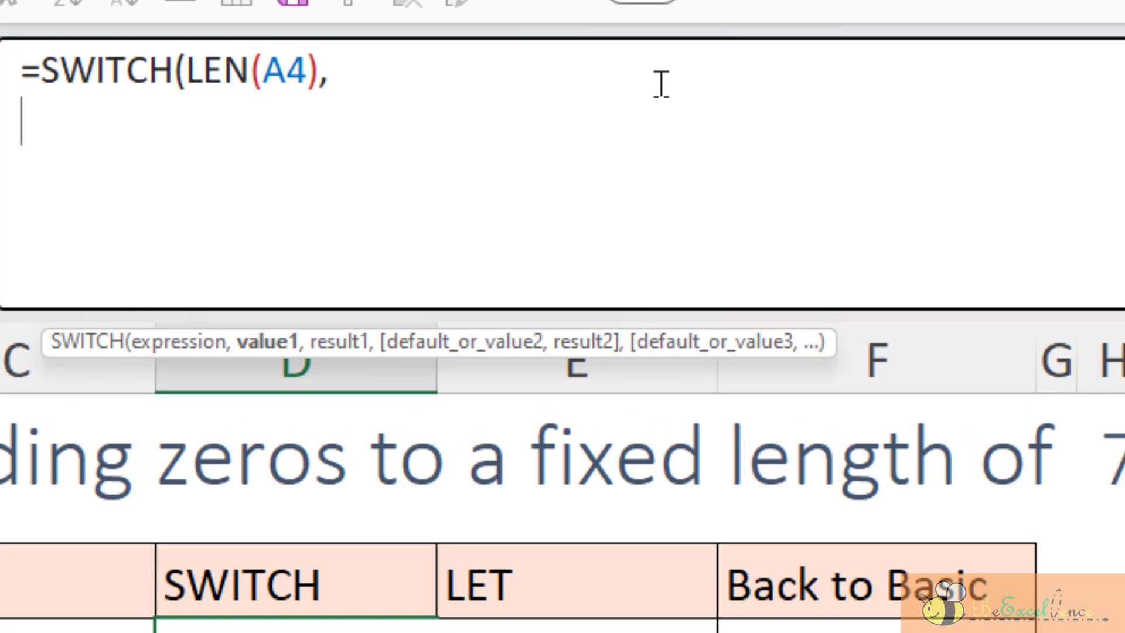
type("1,")
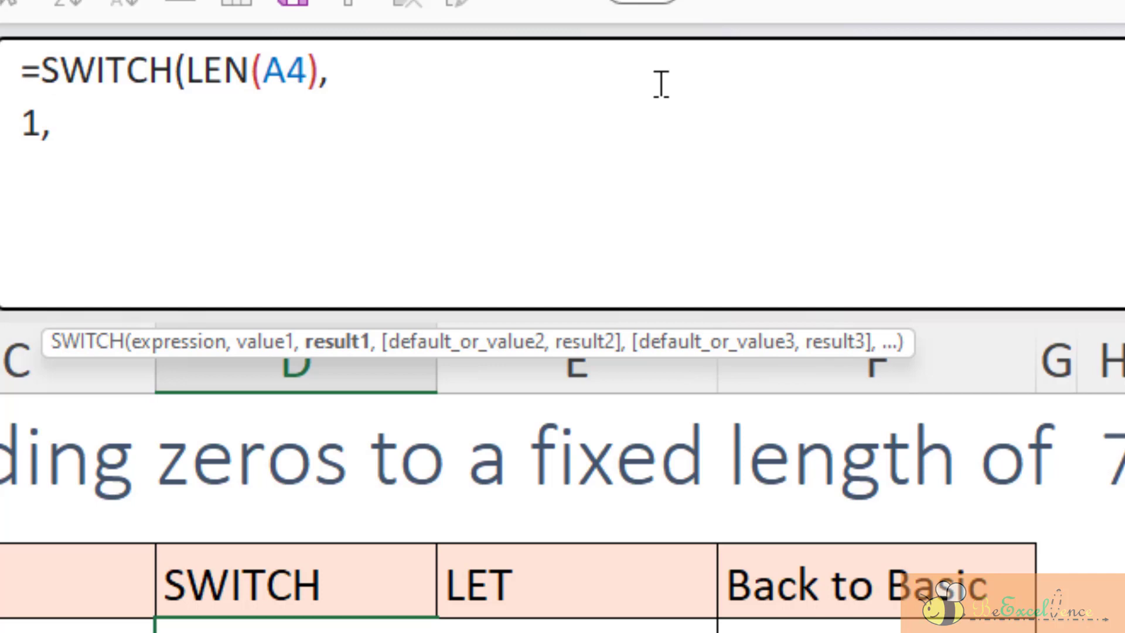
type("\"000")
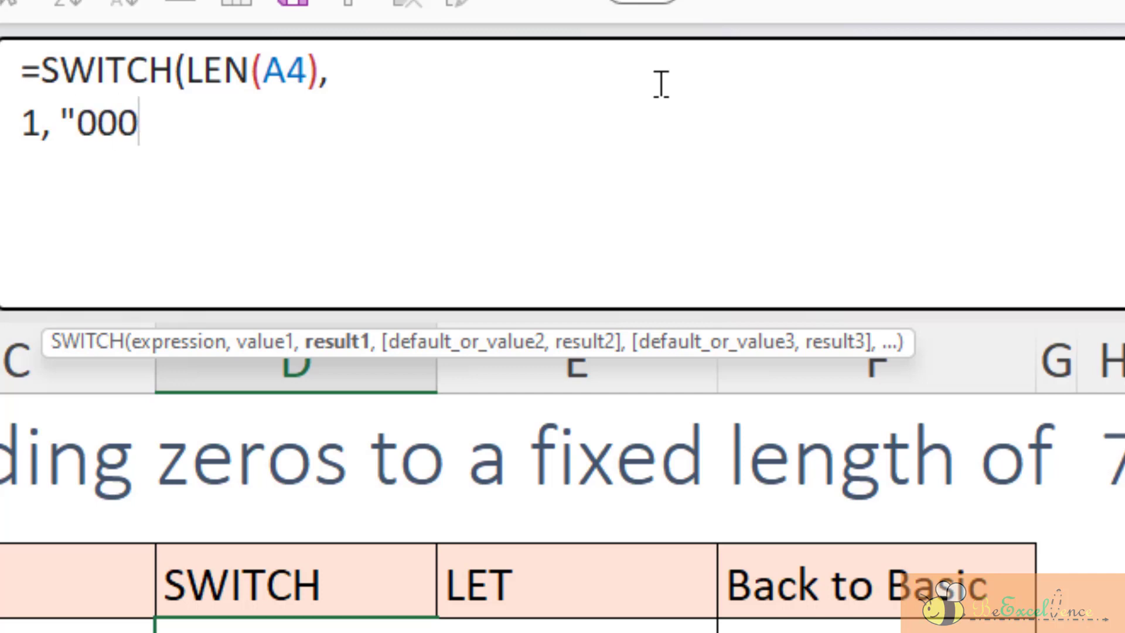
type("0\"")
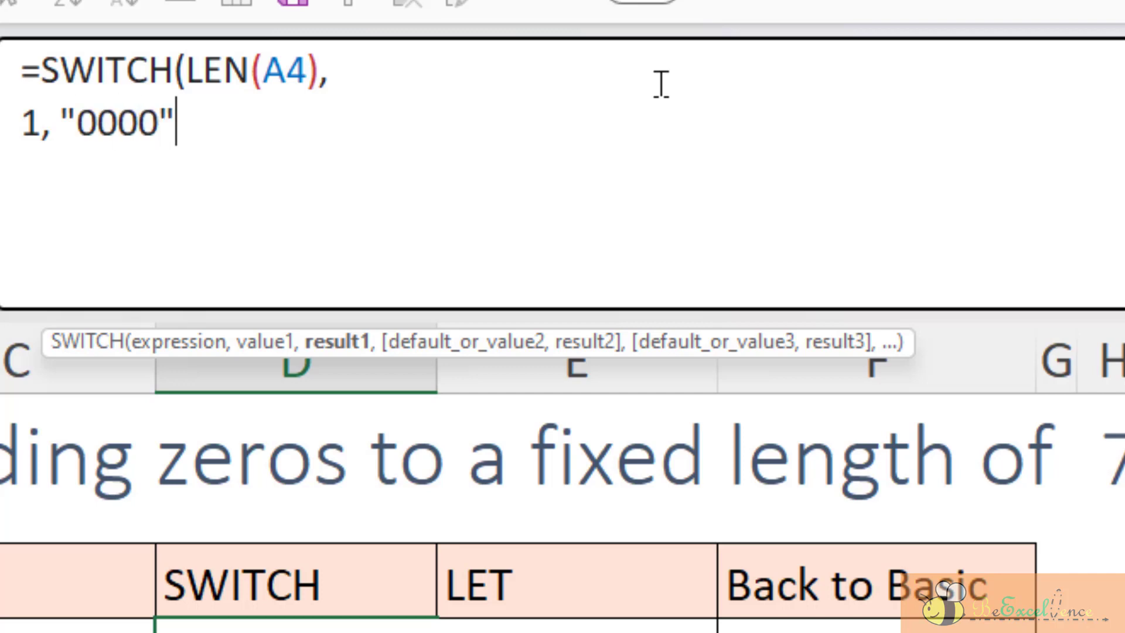
type(" &")
key("shift+space")
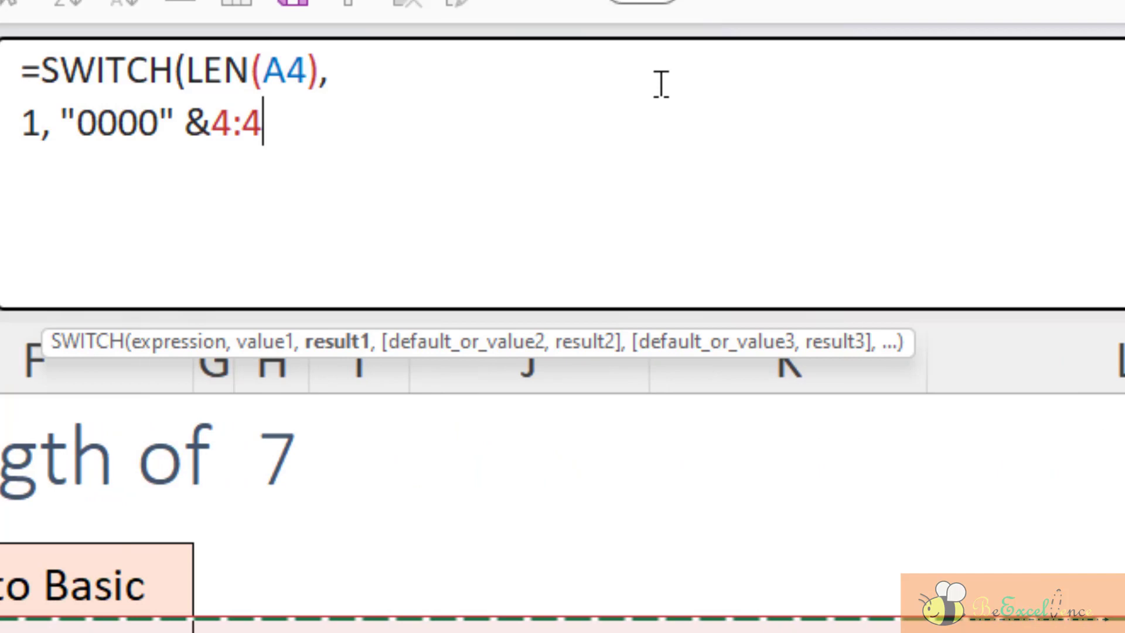
key("BackSpace")
key("BackSpace")
key("BackSpace")
type("A")
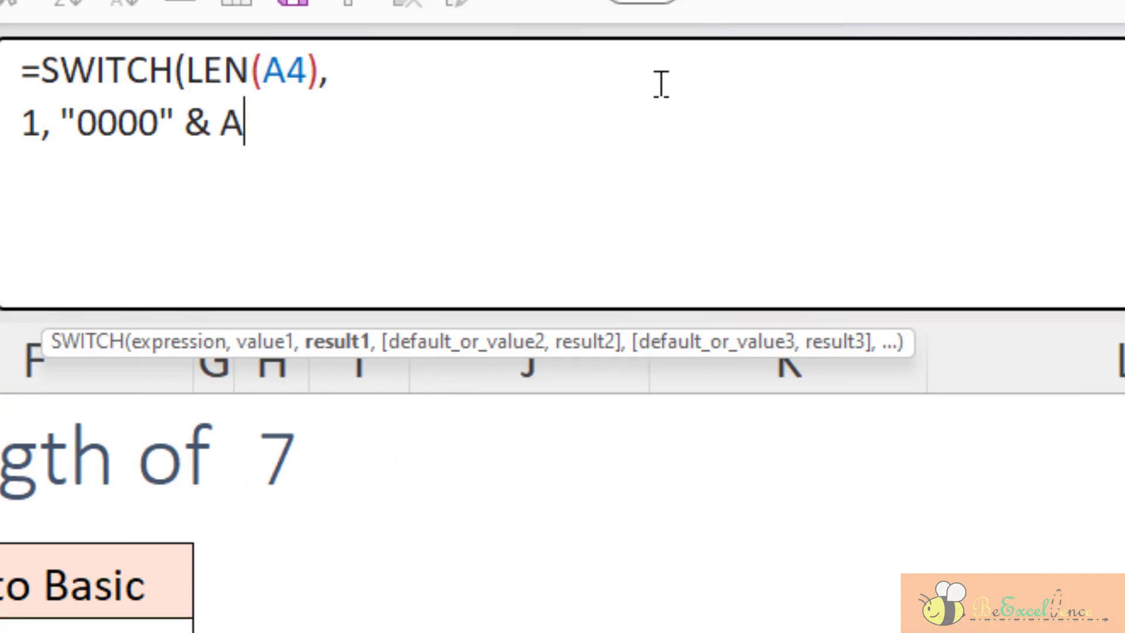
type("4,")
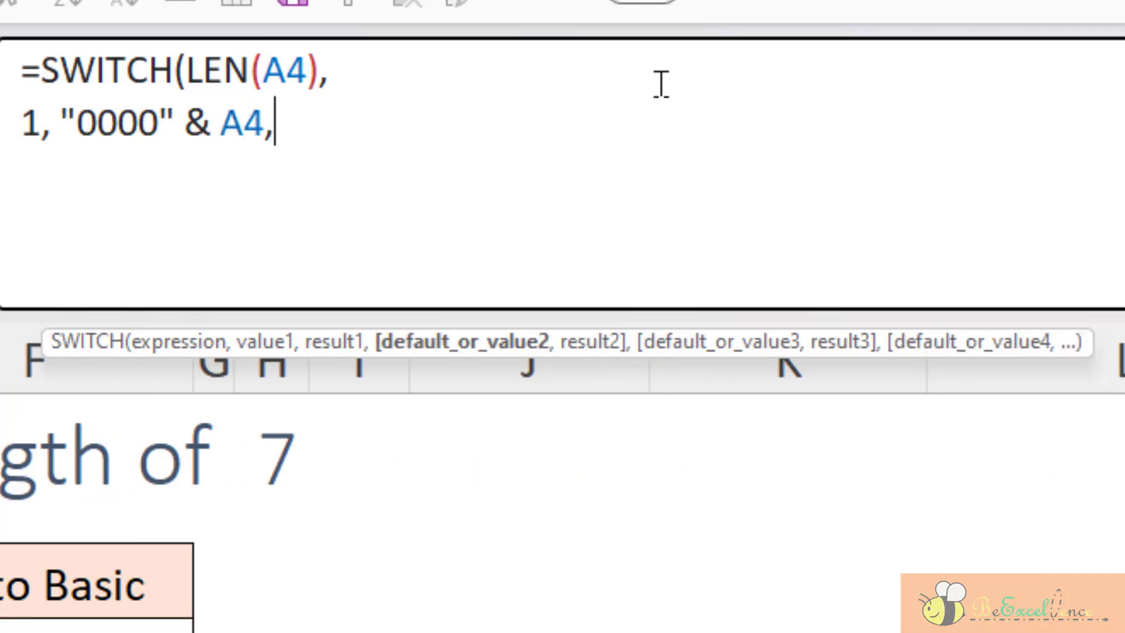
key("alt+Return")
- Add the SWITCH case 2, "000" & A4 on the next line
type("2, ")
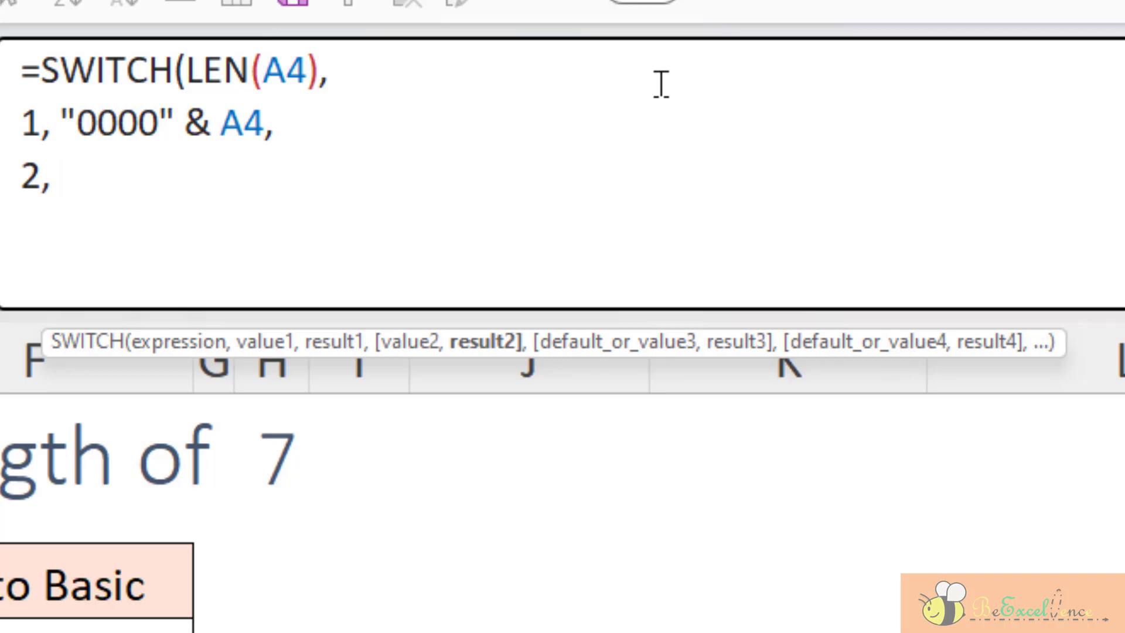
type("\"000\" &4:4")
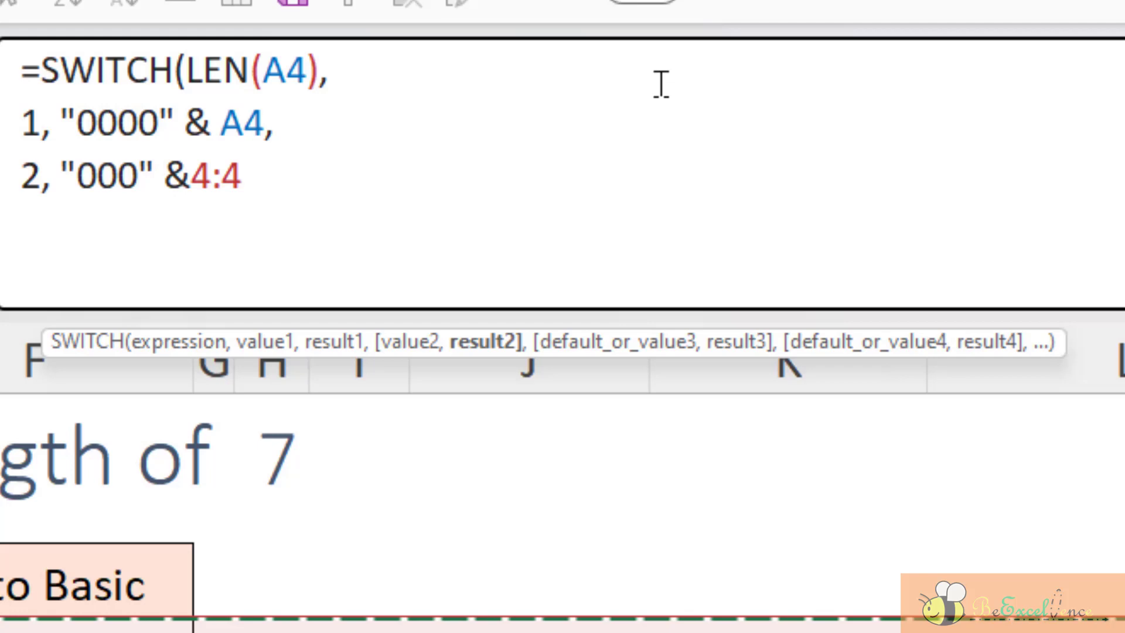
type("A")
key("BackSpace")
key("BackSpace")
key("BackSpace")
key("BackSpace")
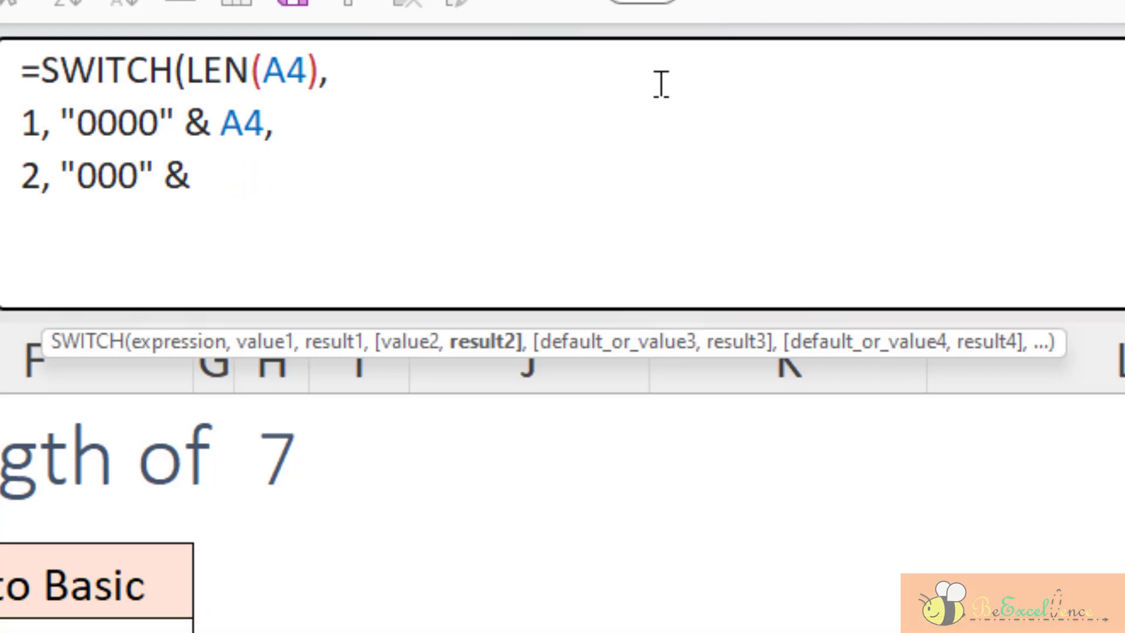
type("A4")
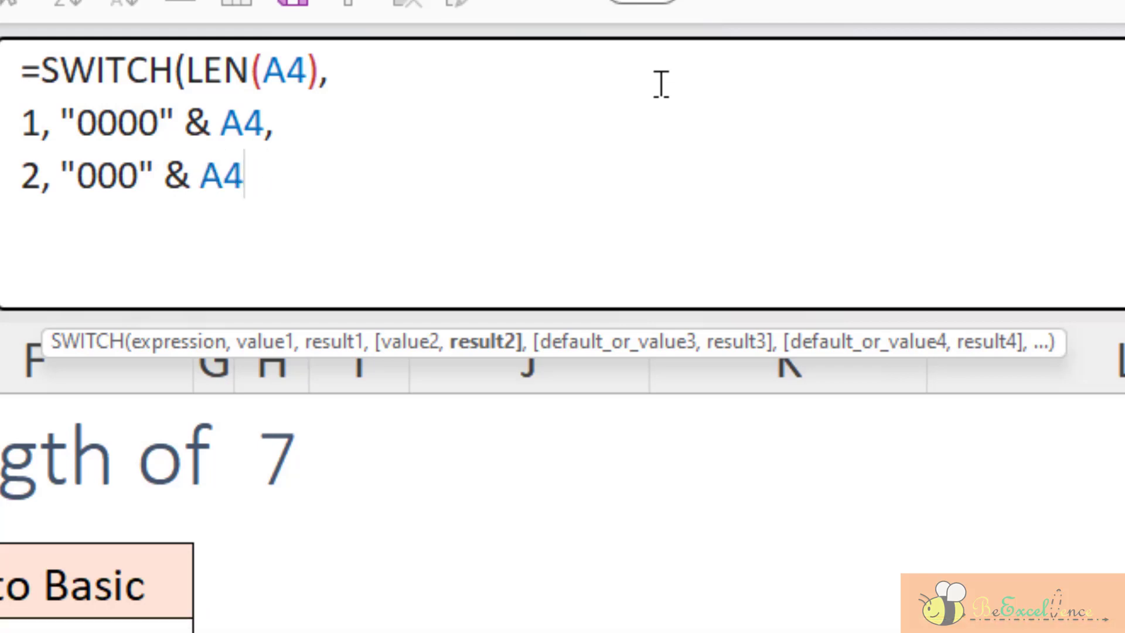
type(",")
key("alt+Return")
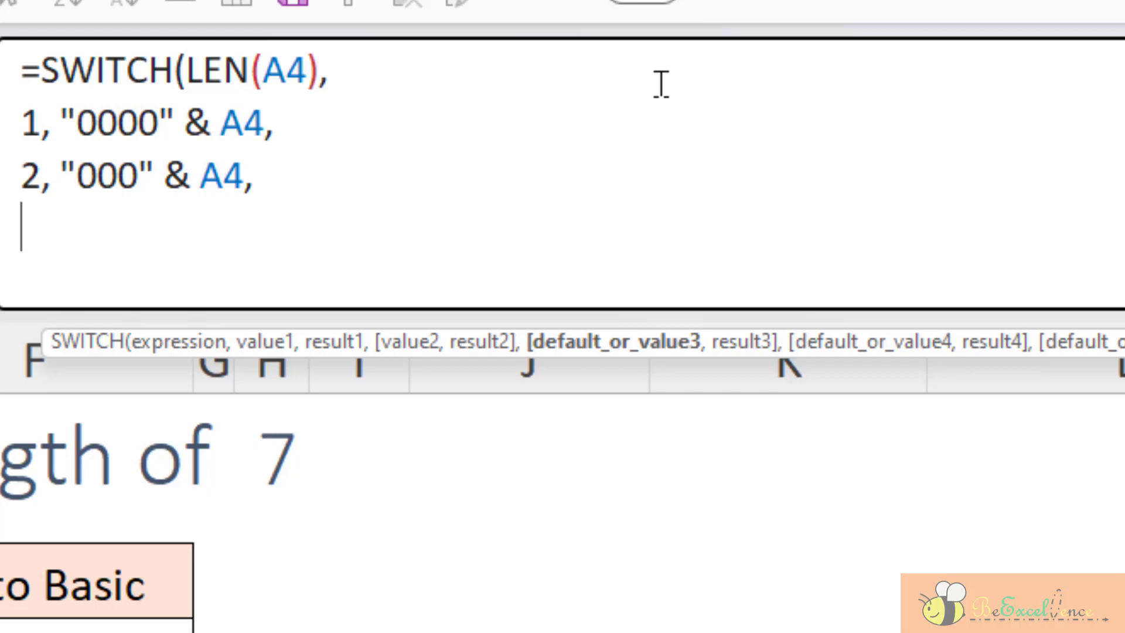
- Add SWITCH cases 3, "00" & A4 and 4, "0" & A4, then begin the length-5 TRIM(A4) case
type("3, ")
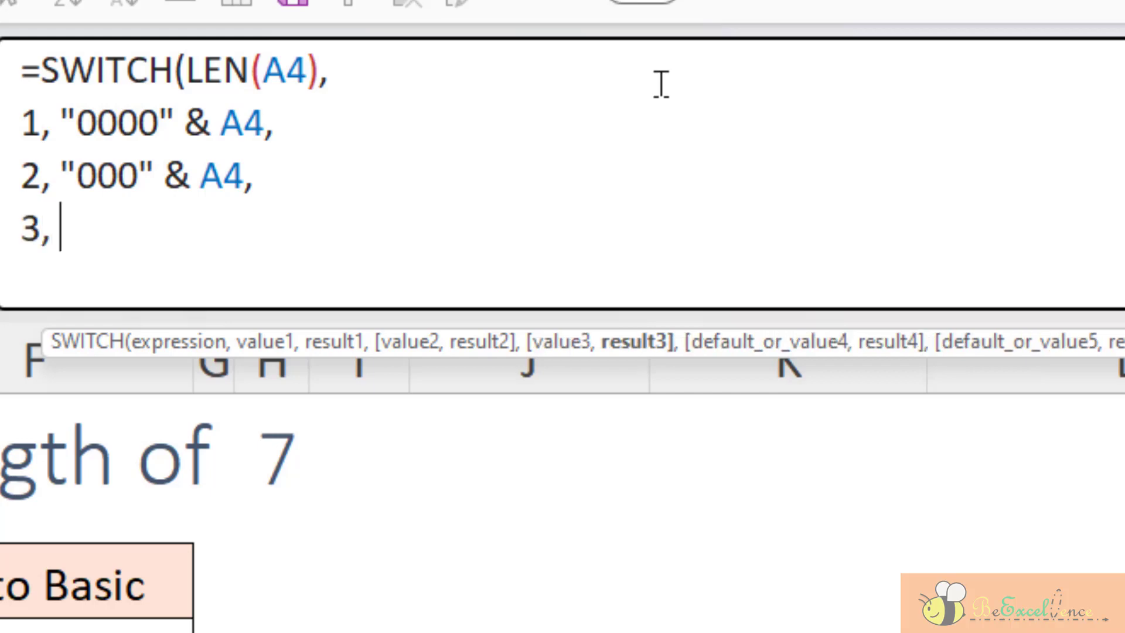
type("\"00\" ")
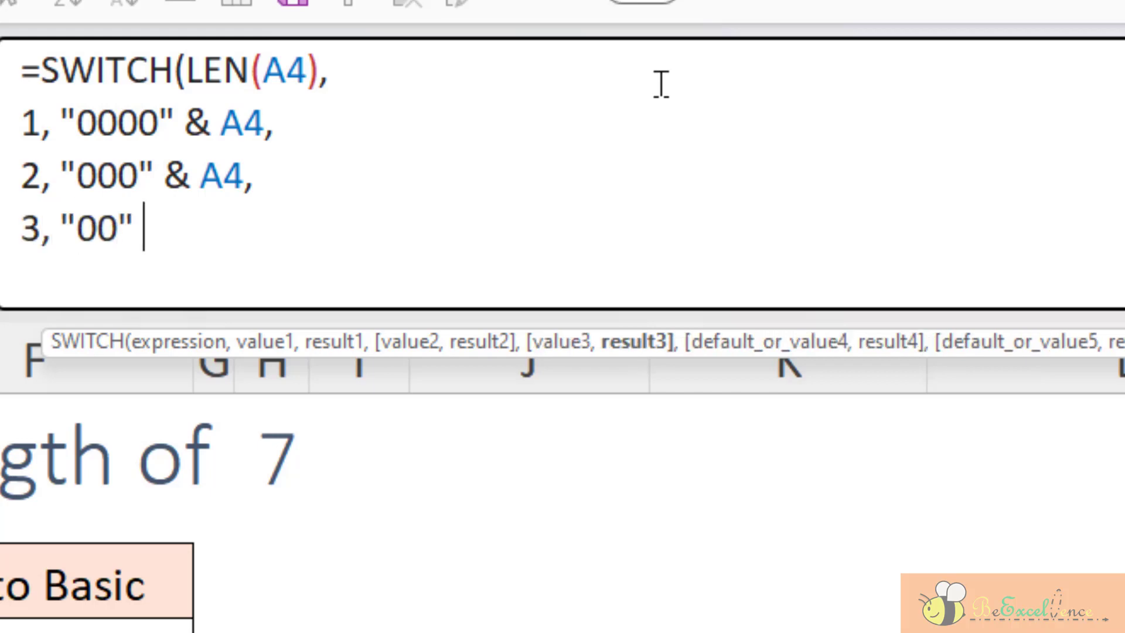
type("& A")
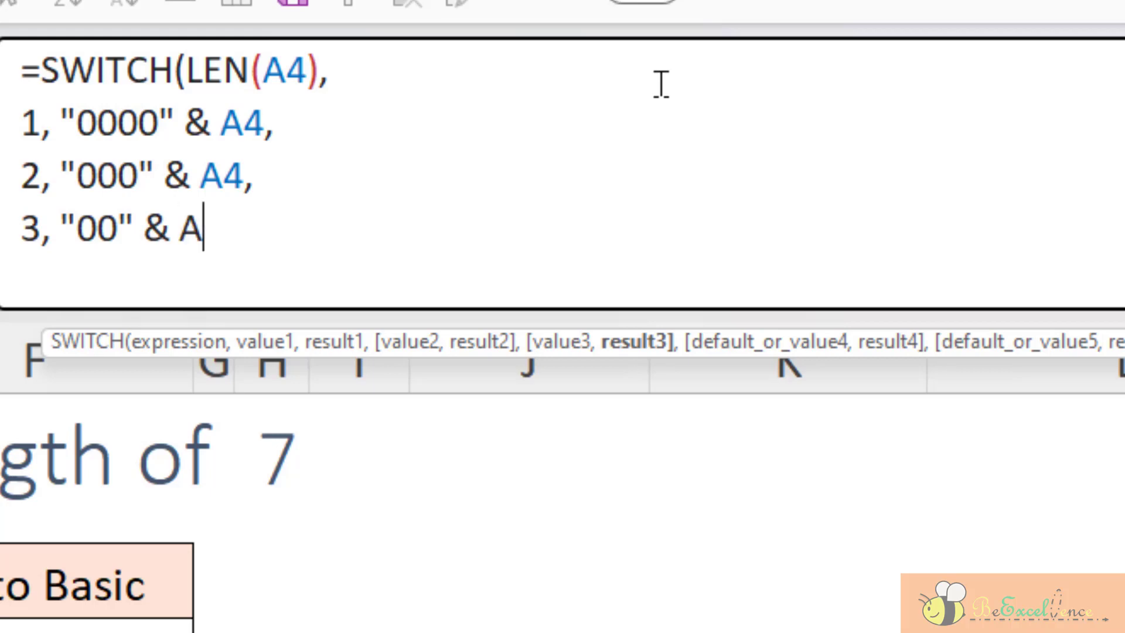
type("4,")
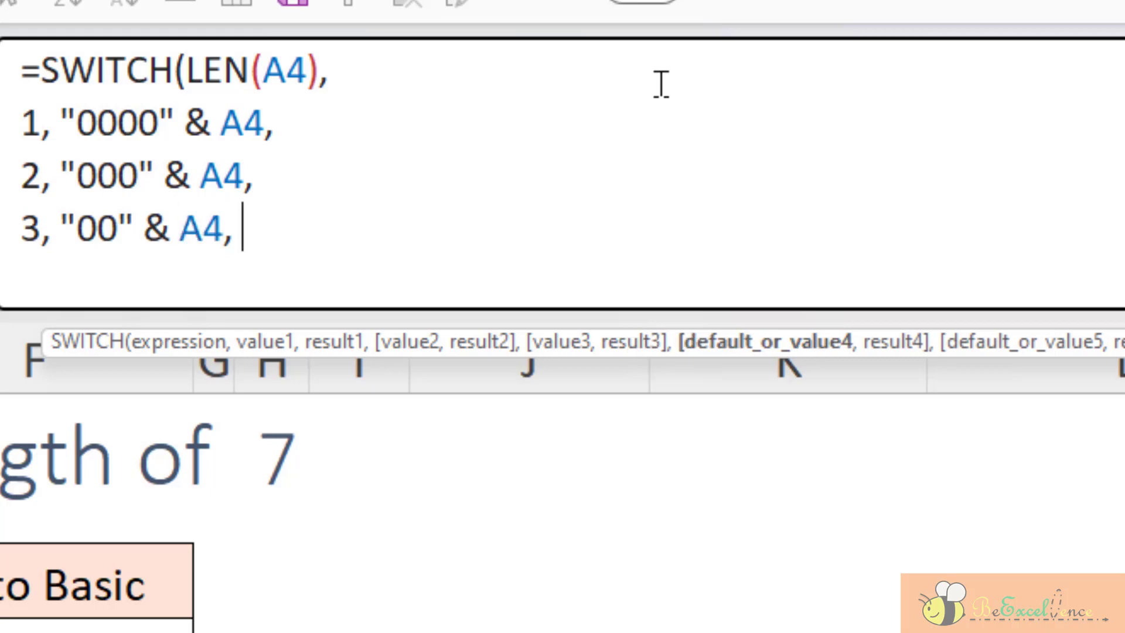
key("alt+Return")
type("4, ")
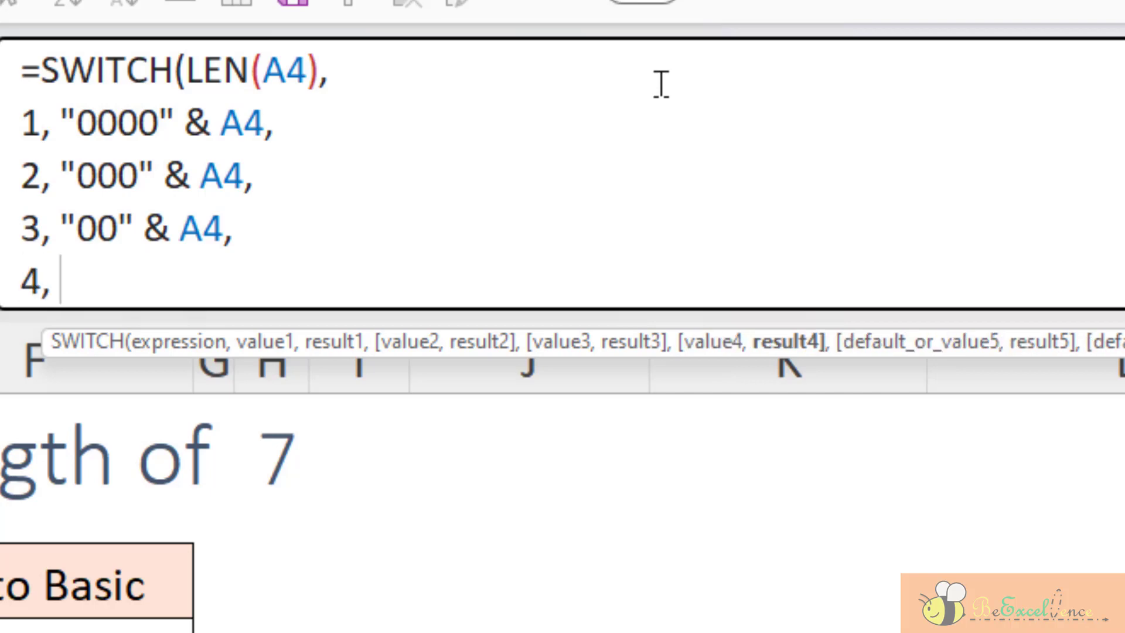
type("\"0\"")
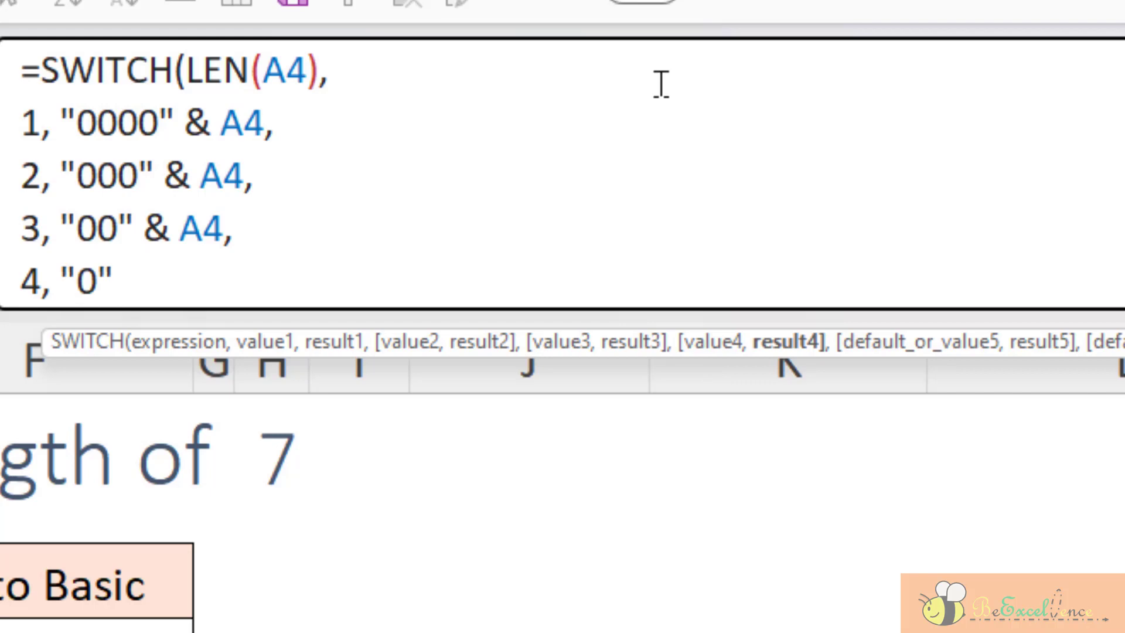
type(" & A4")
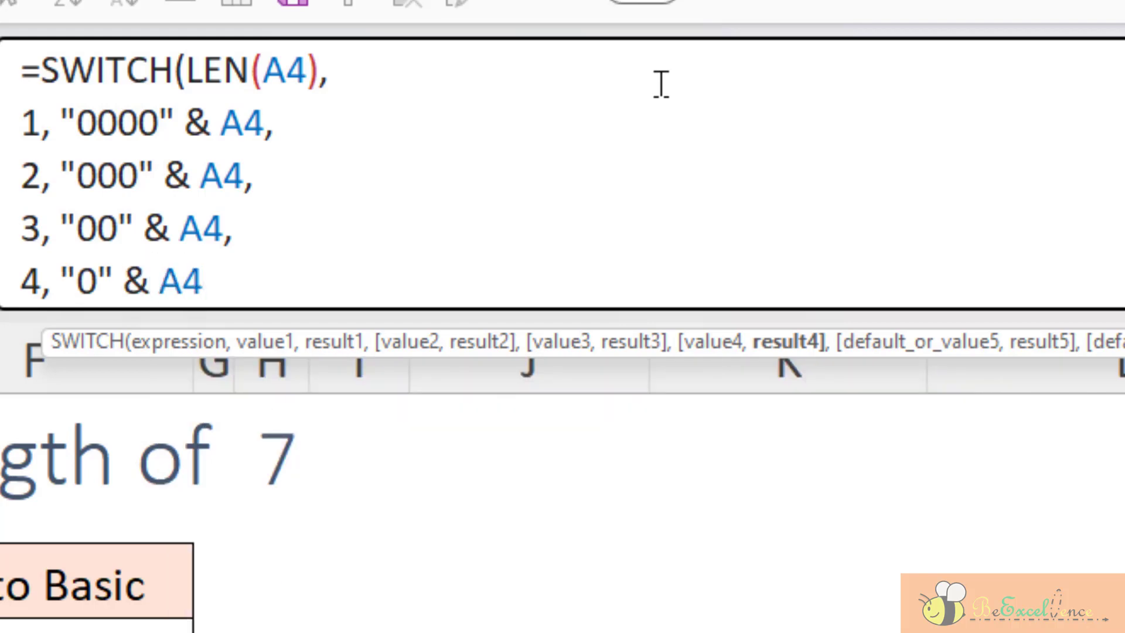
type(",")
key("alt+Return")
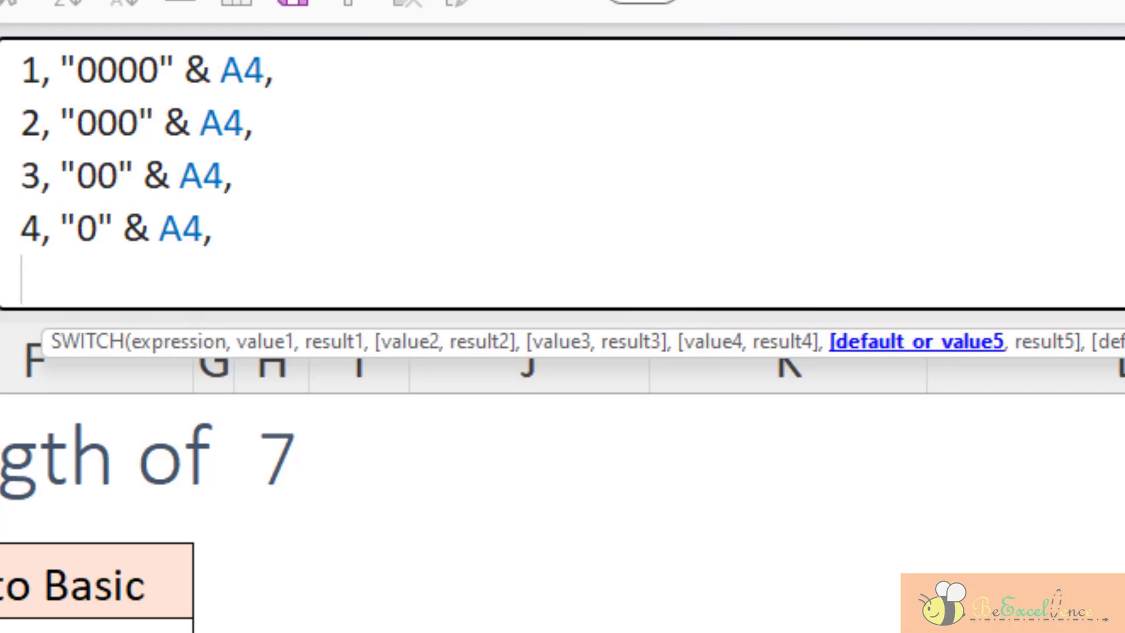
type("5, ")
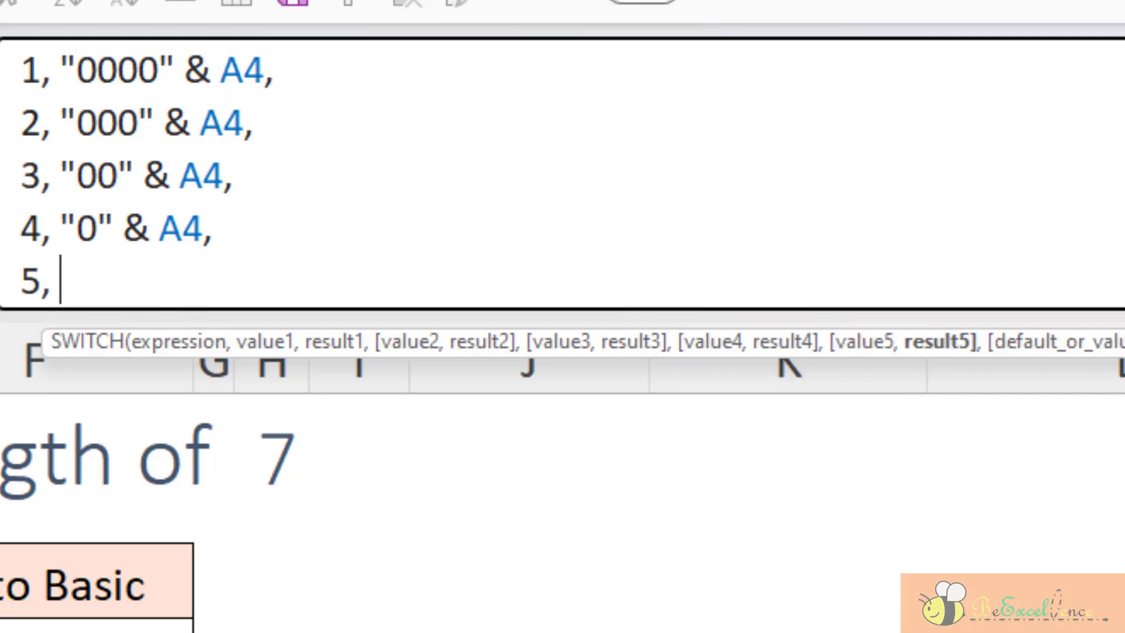
type("5, TRI")
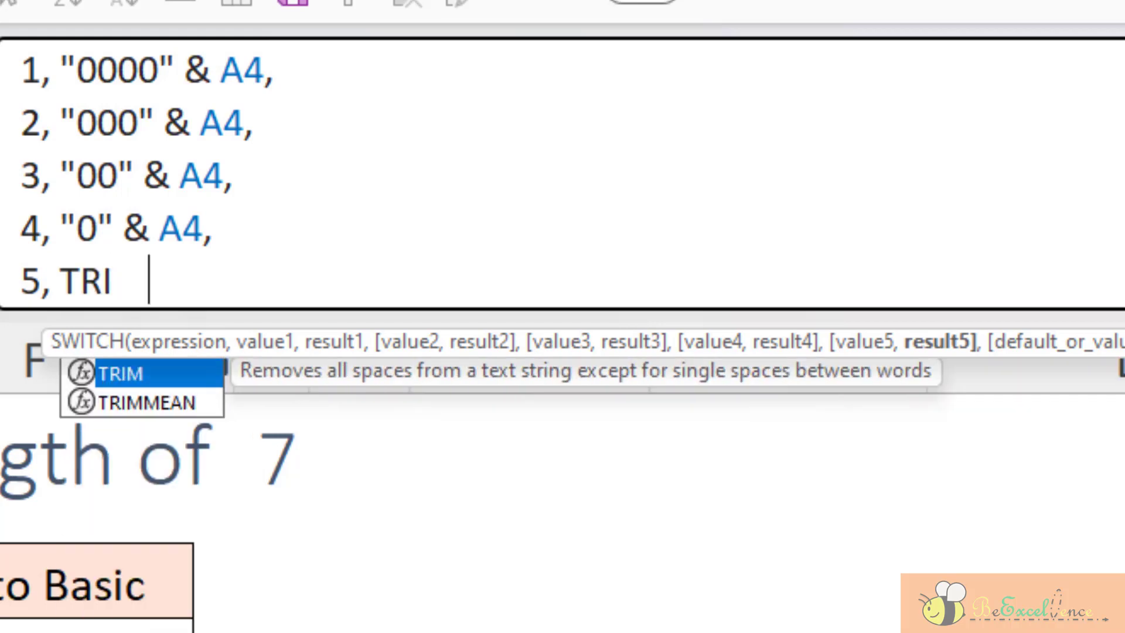
type("M(A")
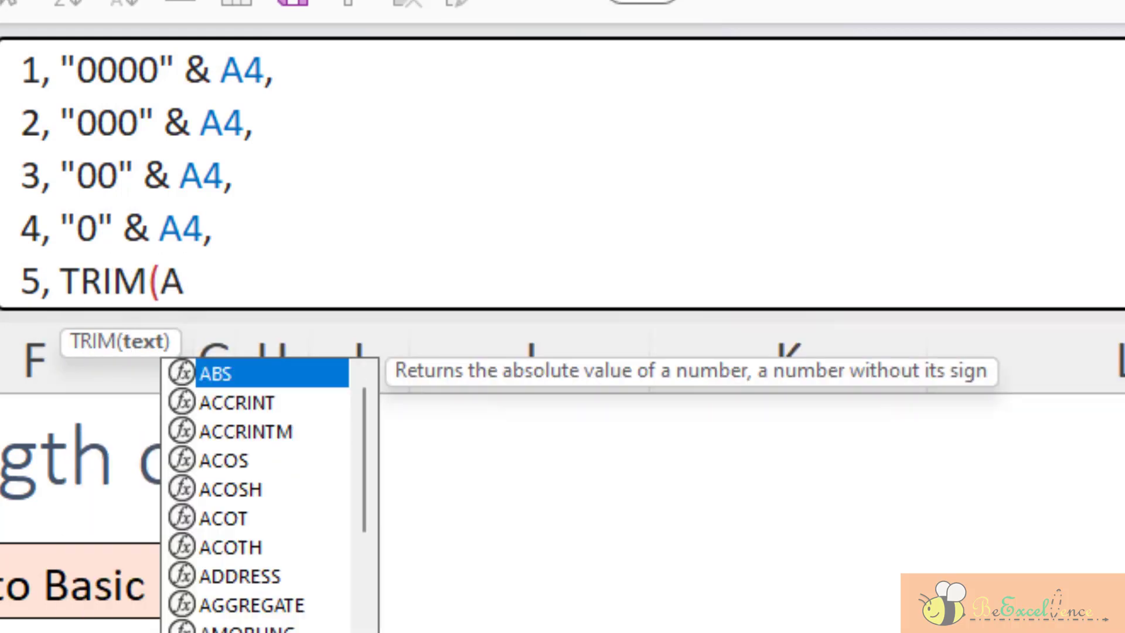
type("4),")
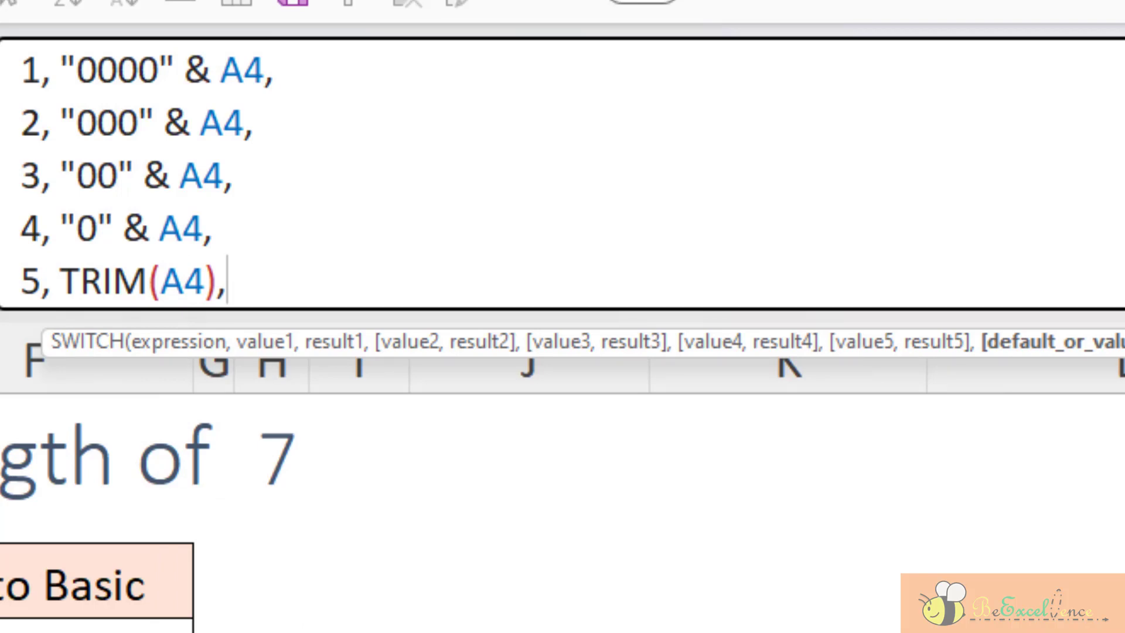
- Give D4's SWITCH formula an "Out of range" default, close it on its own line and commit
key("alt+Return")
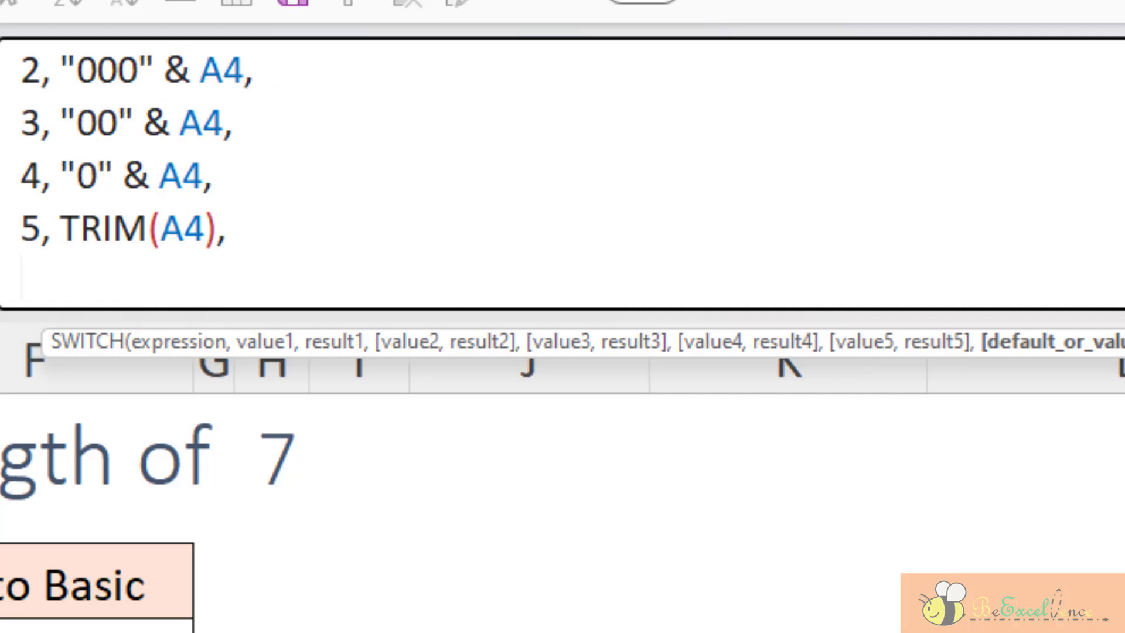
type("\"Out o")
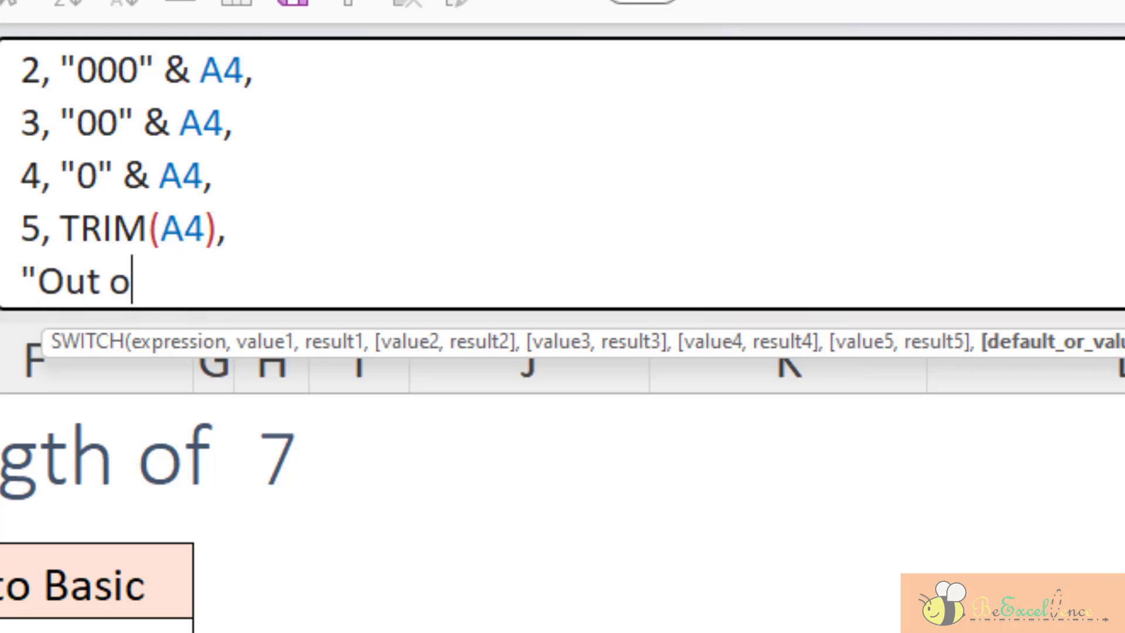
type("f range\"")
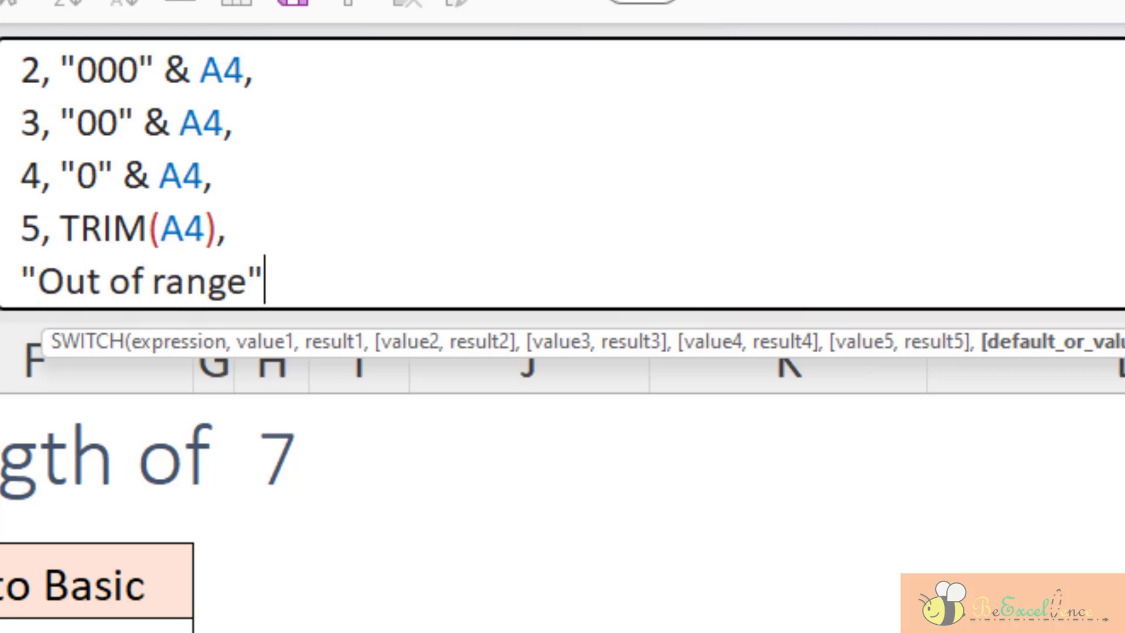
key("alt+Return")
type(")")
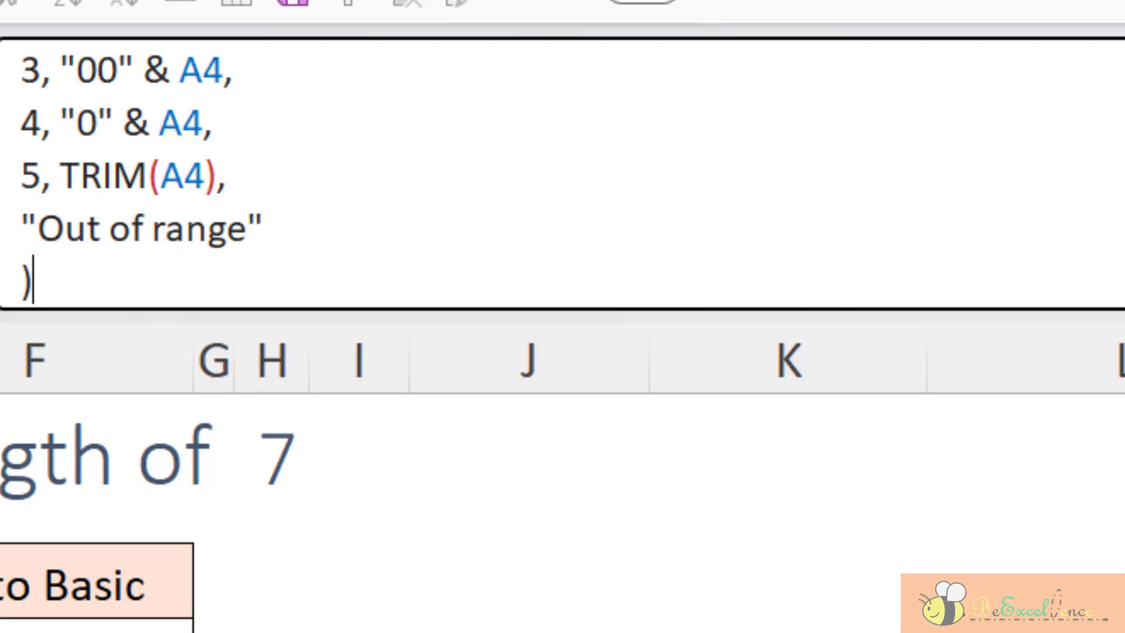
key("Return")
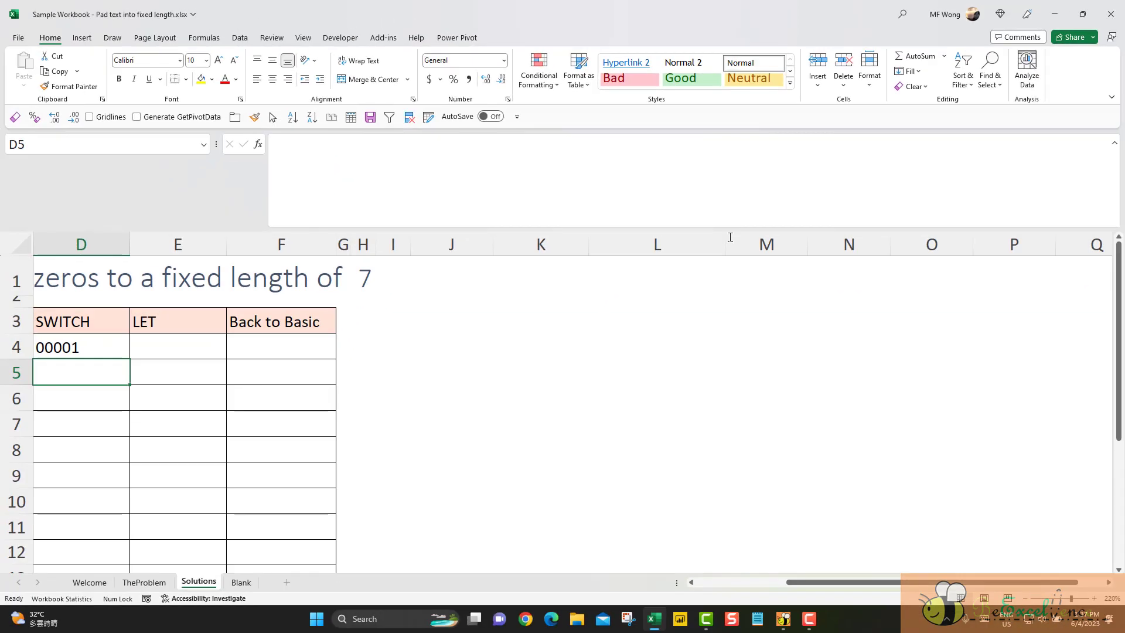
- Fill D4's SWITCH formula down to D13 and check results like 0000A and 99999
key("Left")
key("Left")
key("Left")
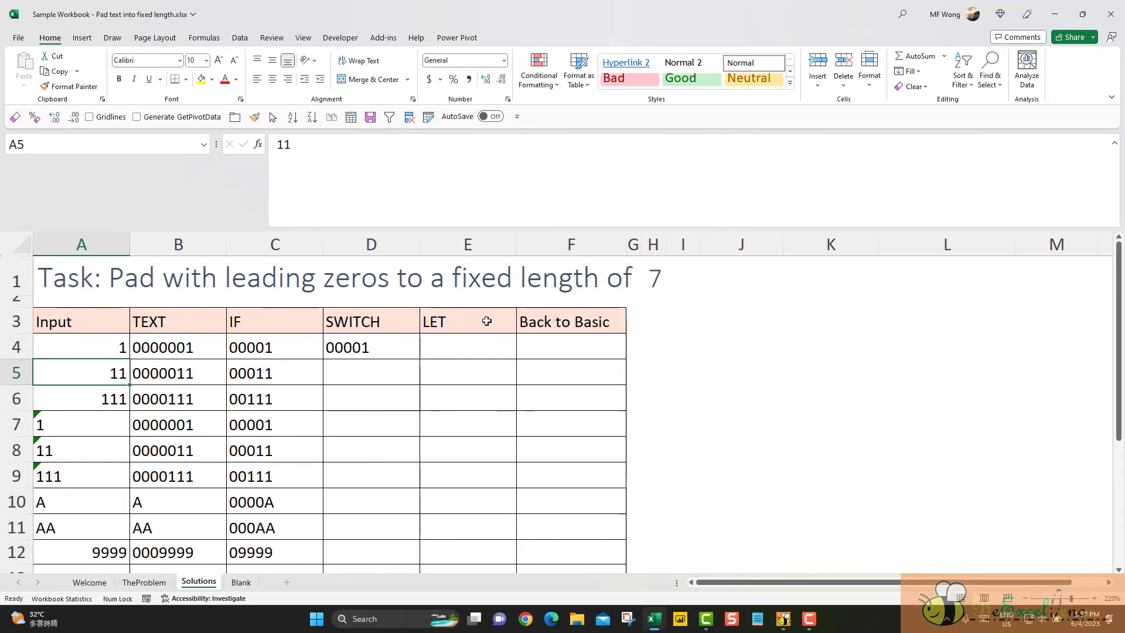
left_click(397, 351)
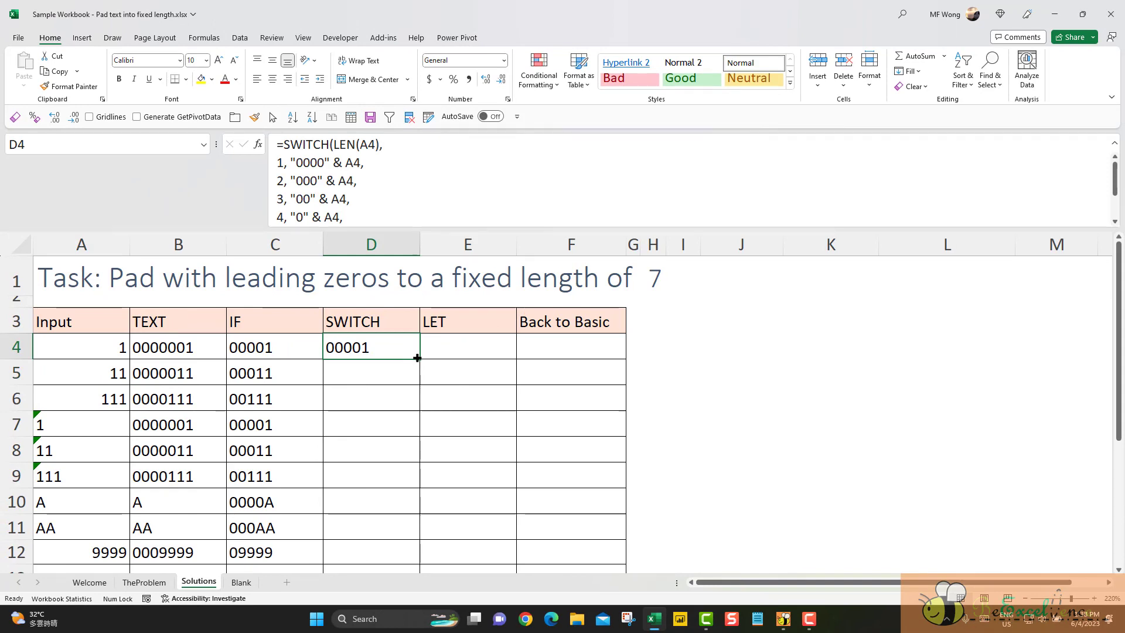
double_click(417, 358)
scroll(418, 358, "down", 2)
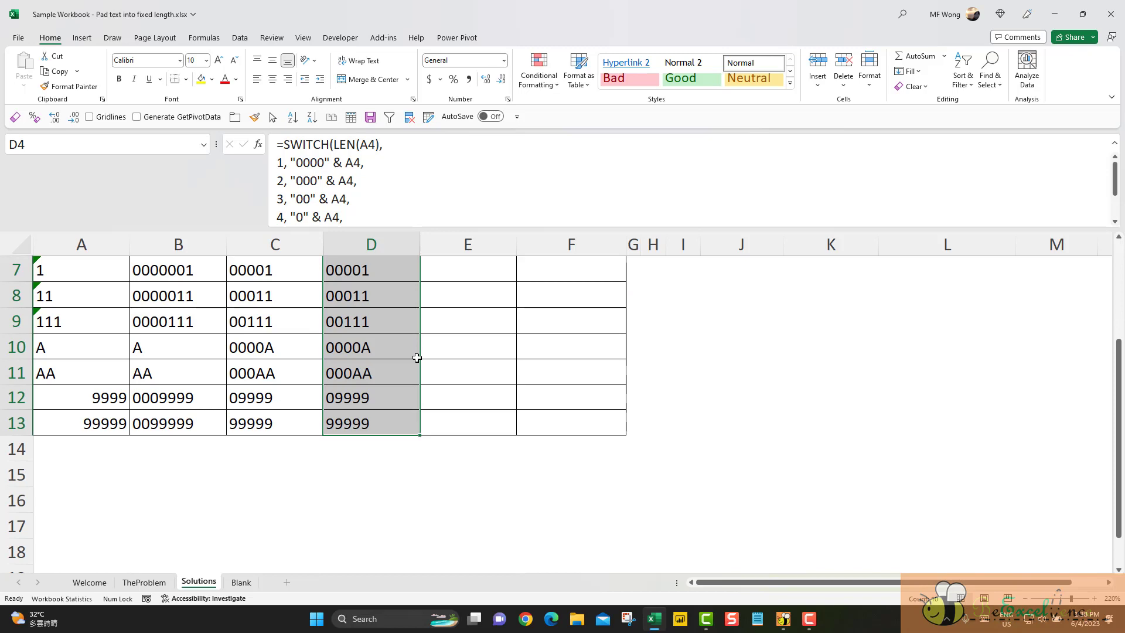
scroll(417, 358, "up", 2)
scroll(417, 358, "down", 1)
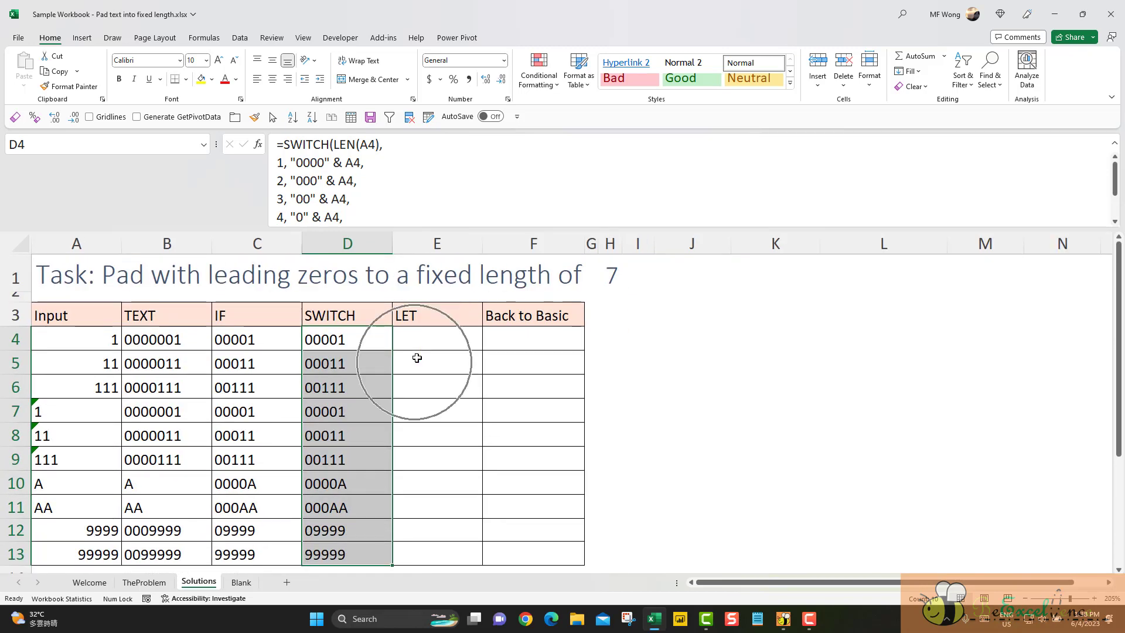
scroll(416, 358, "down", 2)
scroll(417, 358, "up", 1)
scroll(417, 358, "up", 1)
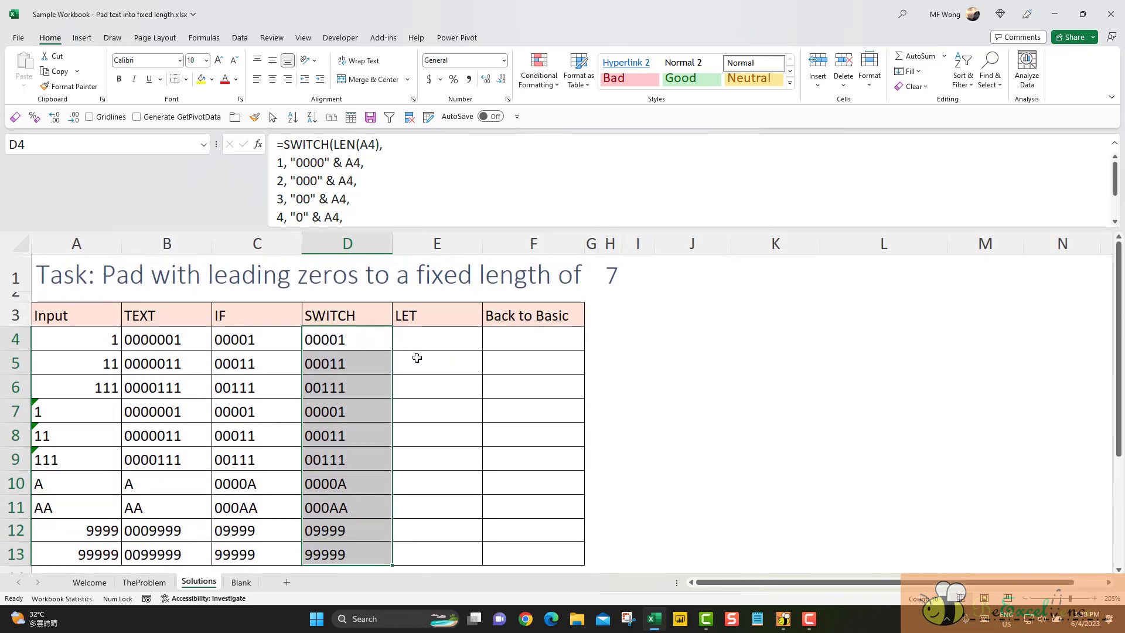
left_click(369, 340)
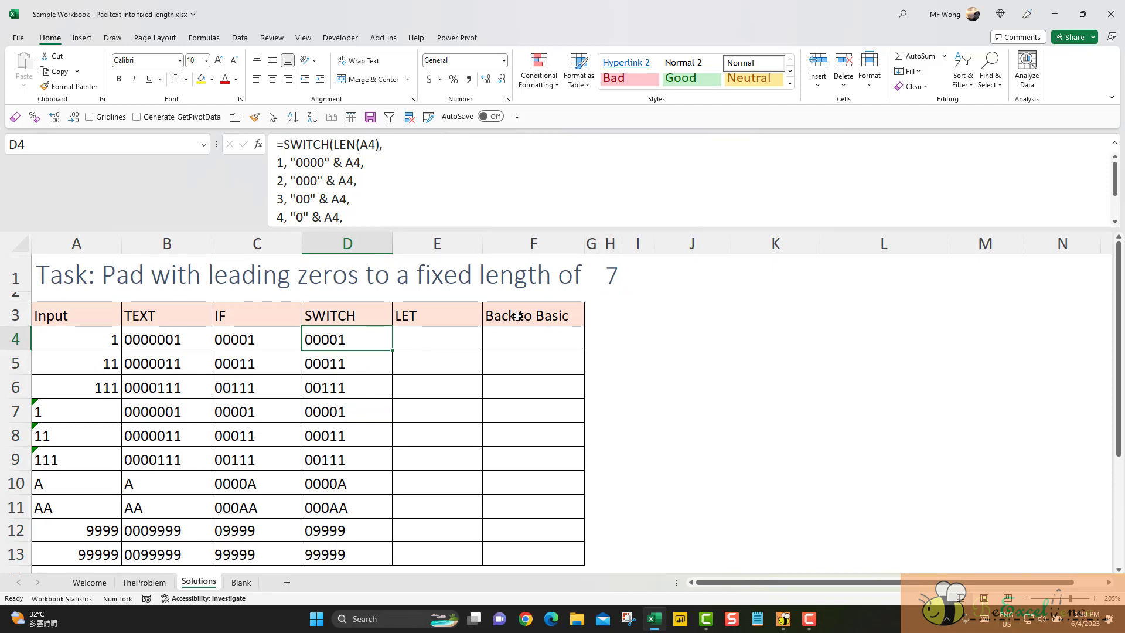
scroll(457, 326, "down", 1)
scroll(363, 347, "up", 1)
left_click(290, 337)
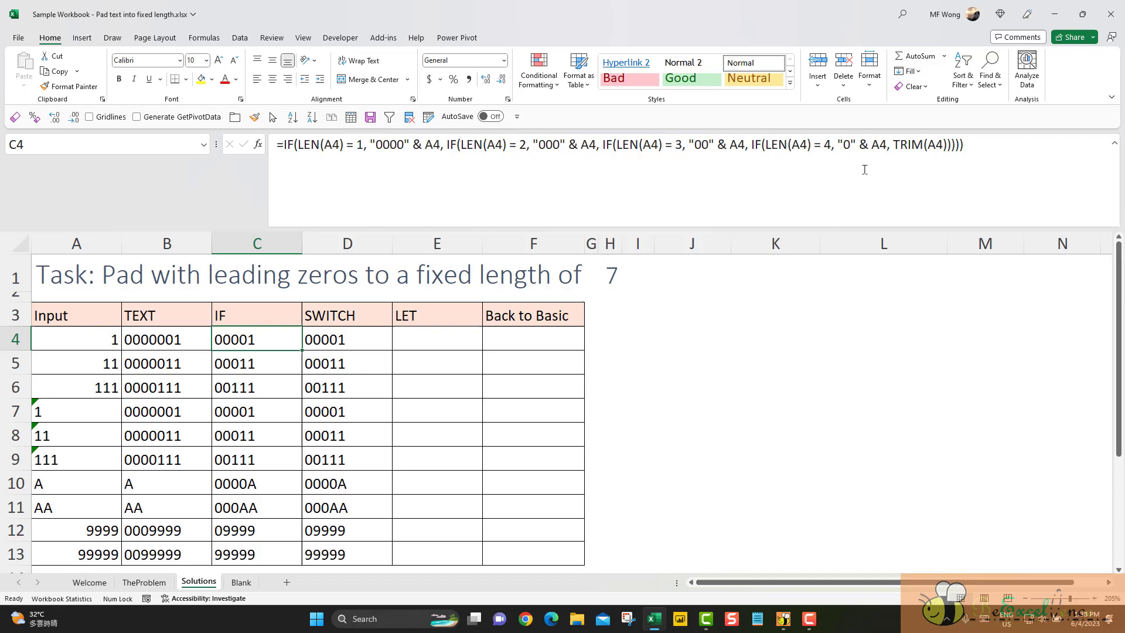
left_click(946, 146)
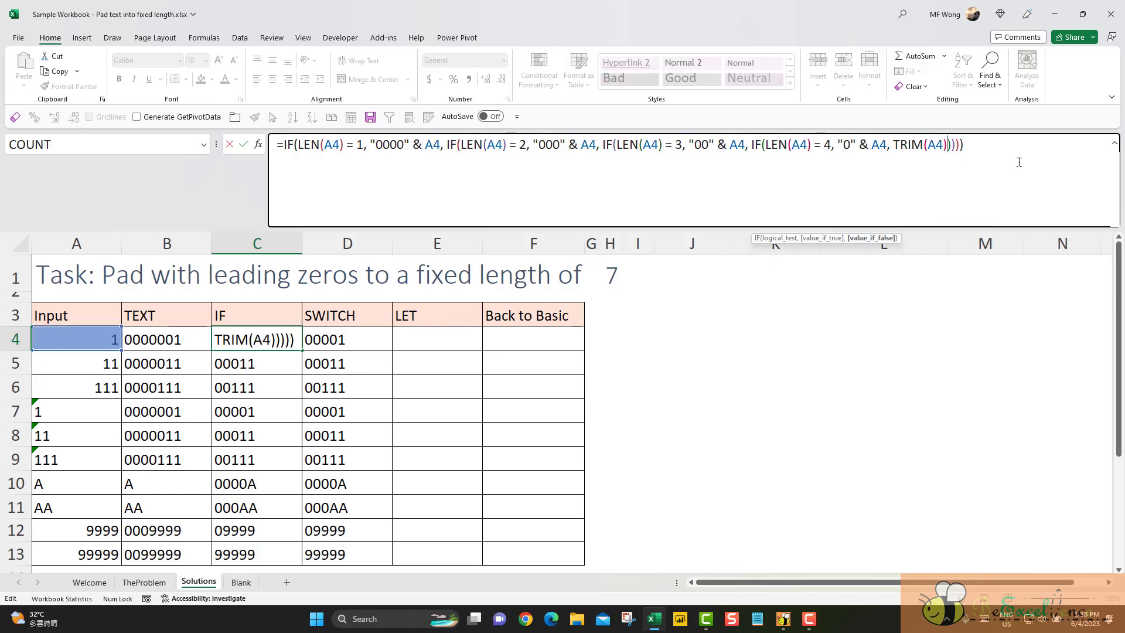
key("Escape")
- Add new case lines 6 and 7 after the length-5 case in D4's SWITCH formula
left_click(372, 335)
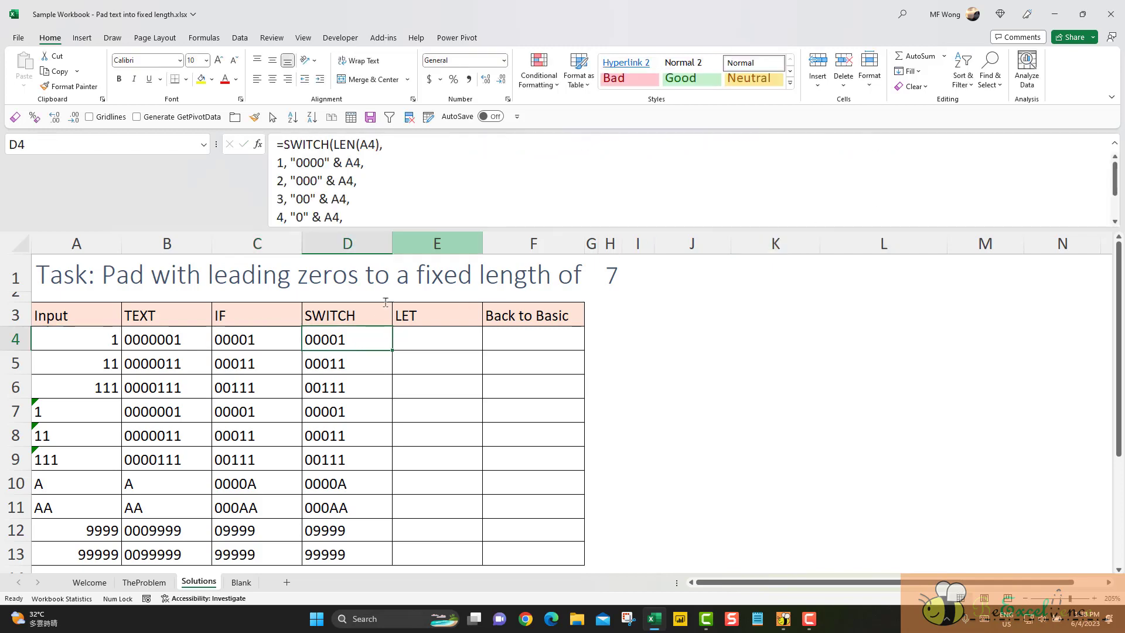
left_click(422, 216)
scroll(421, 216, "down", 2)
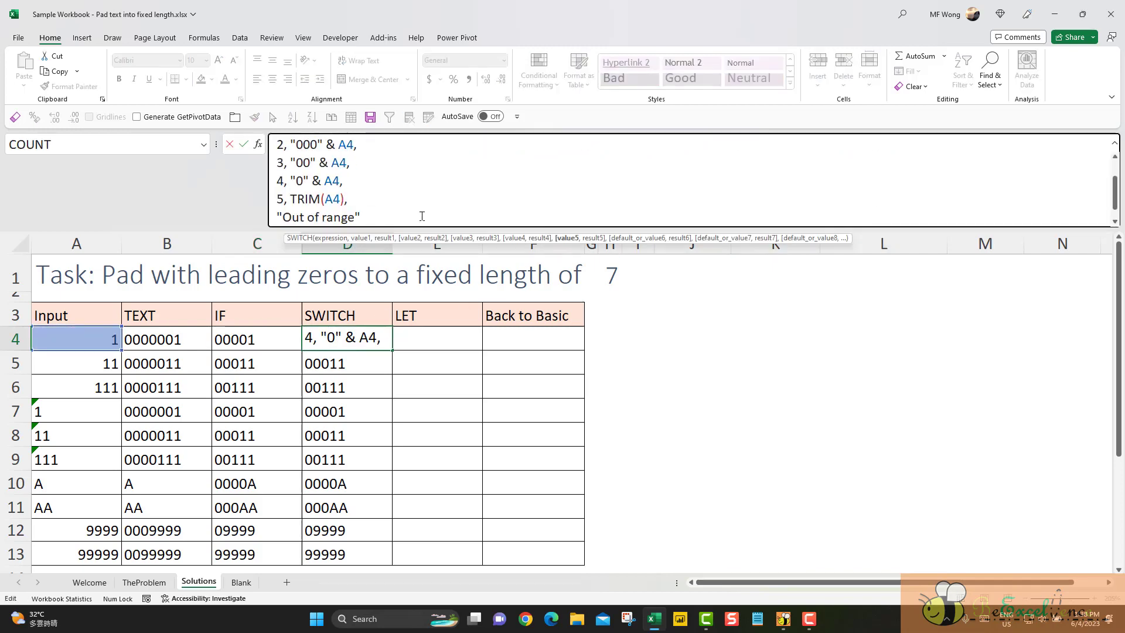
left_click(404, 200)
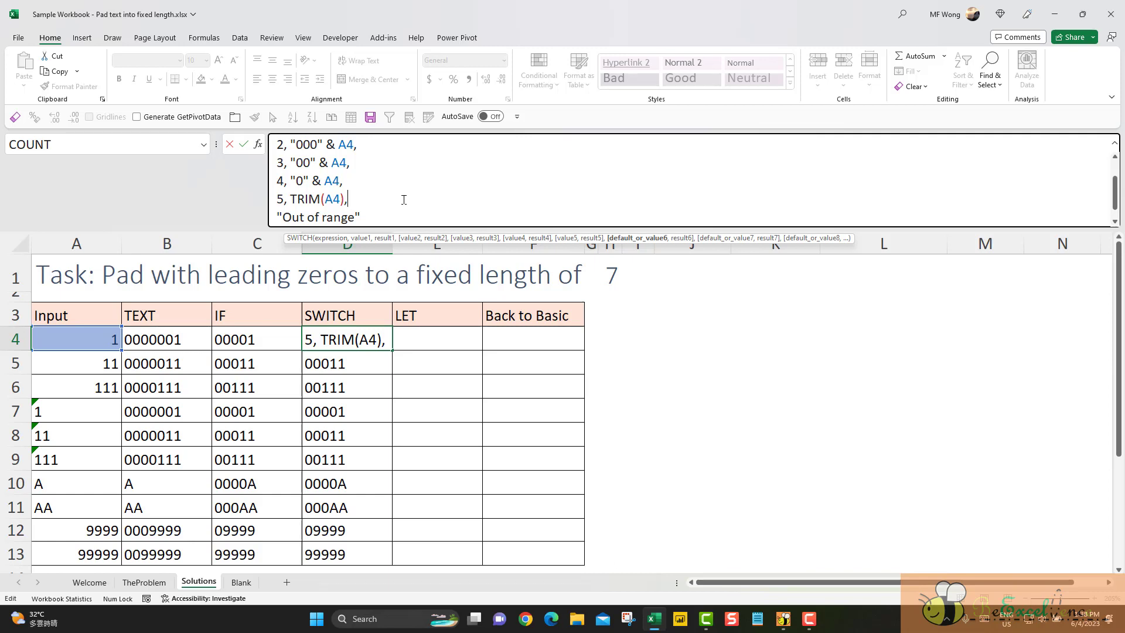
key("alt+Return")
key("alt+Return")
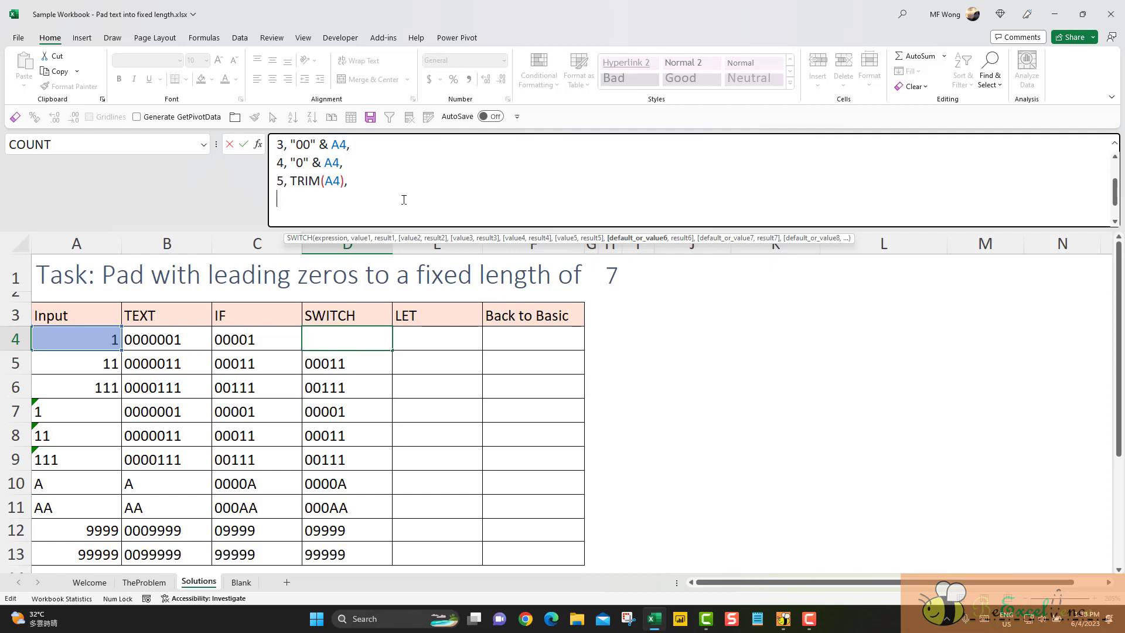
type("6,")
key("alt+Return")
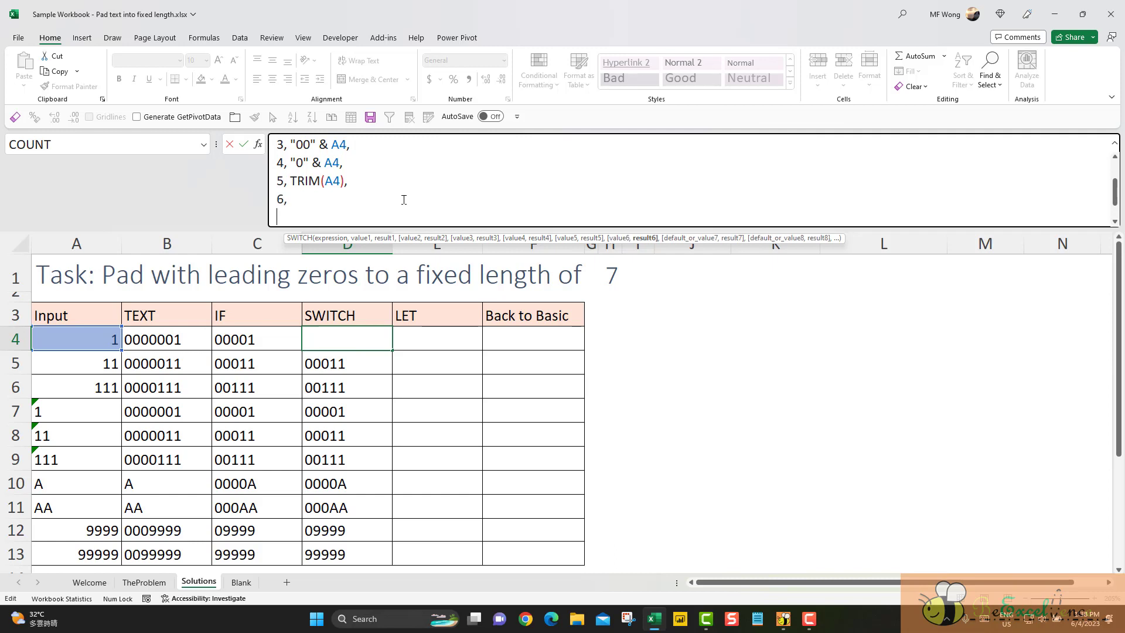
type("7,")
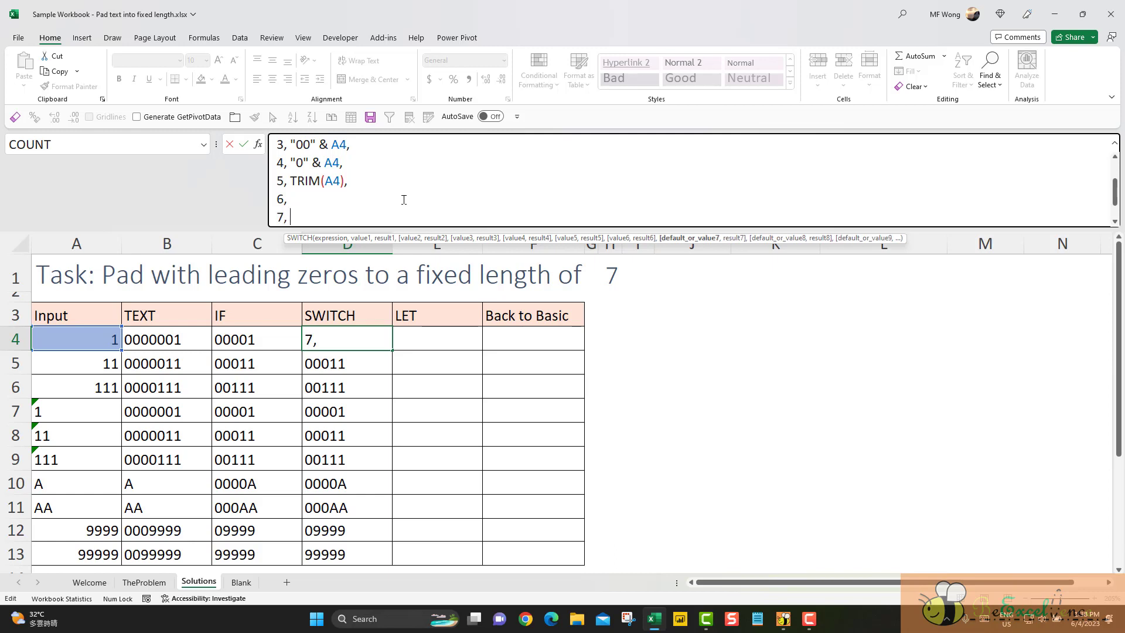
- Lengthen the zero padding strings for cases 1 through 4 by two zeros each
scroll(403, 200, "up", 3)
left_click(318, 165)
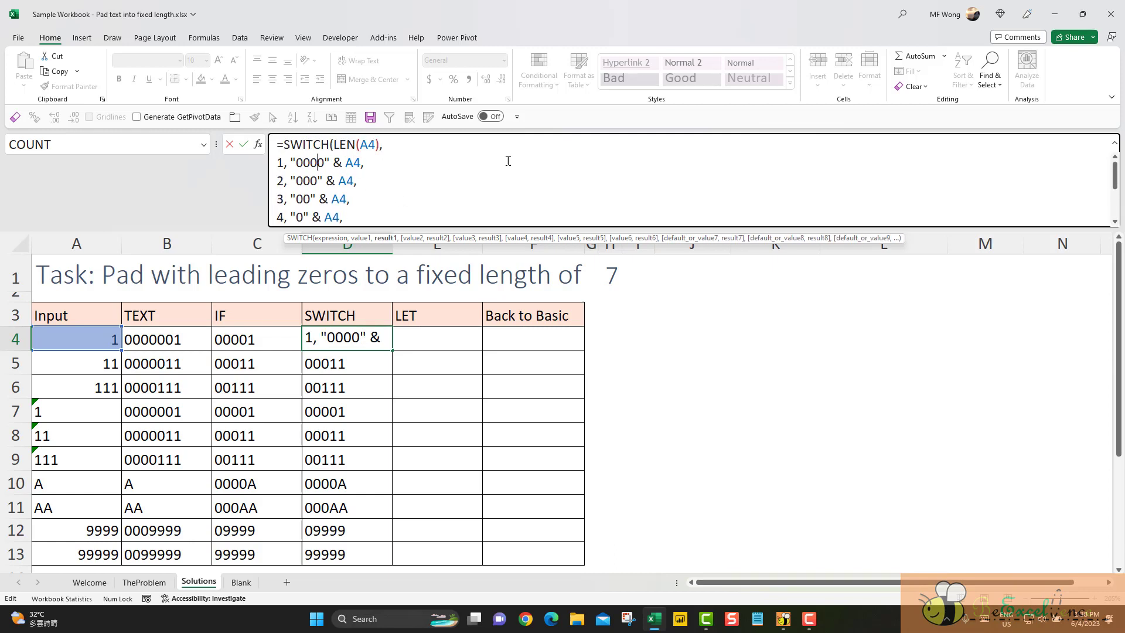
type("00")
key("Down")
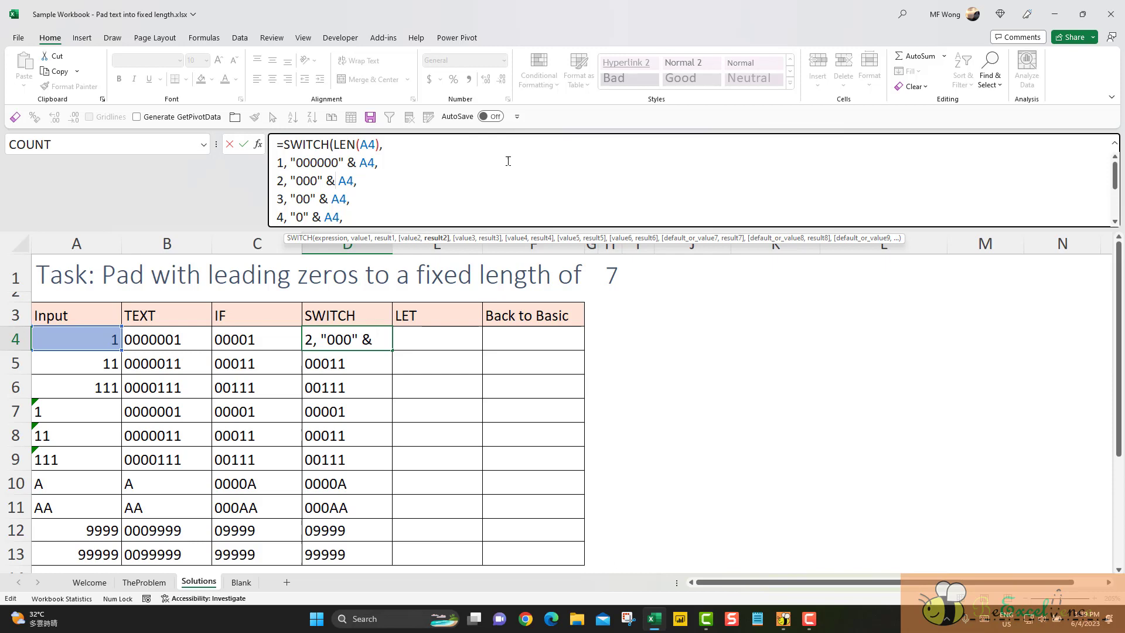
type("00")
key("Down")
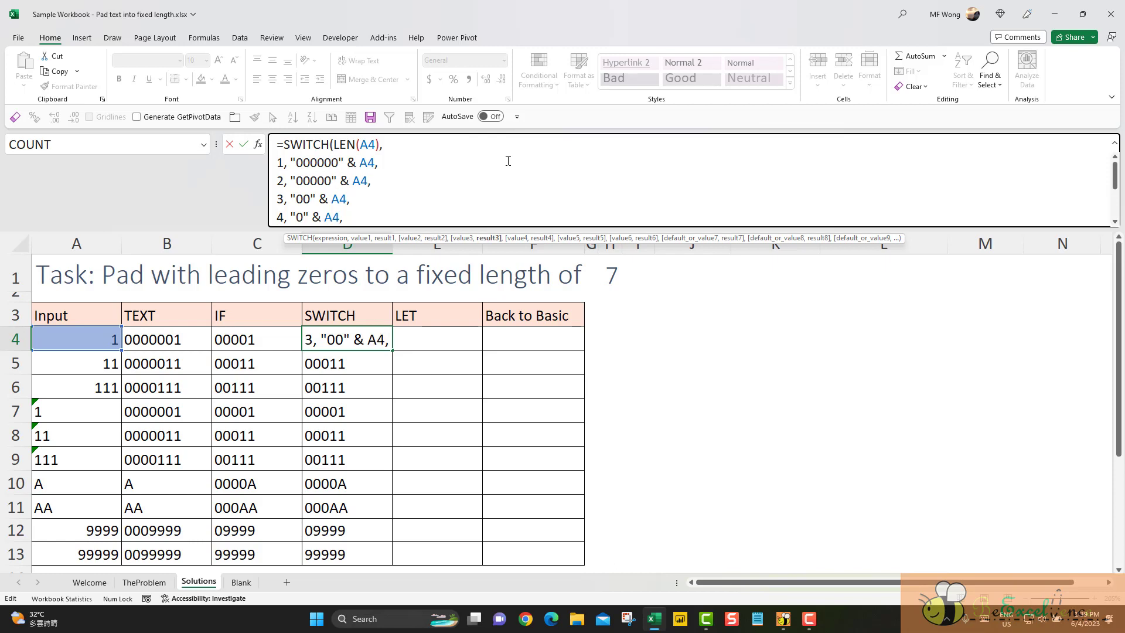
type("00")
key("Down")
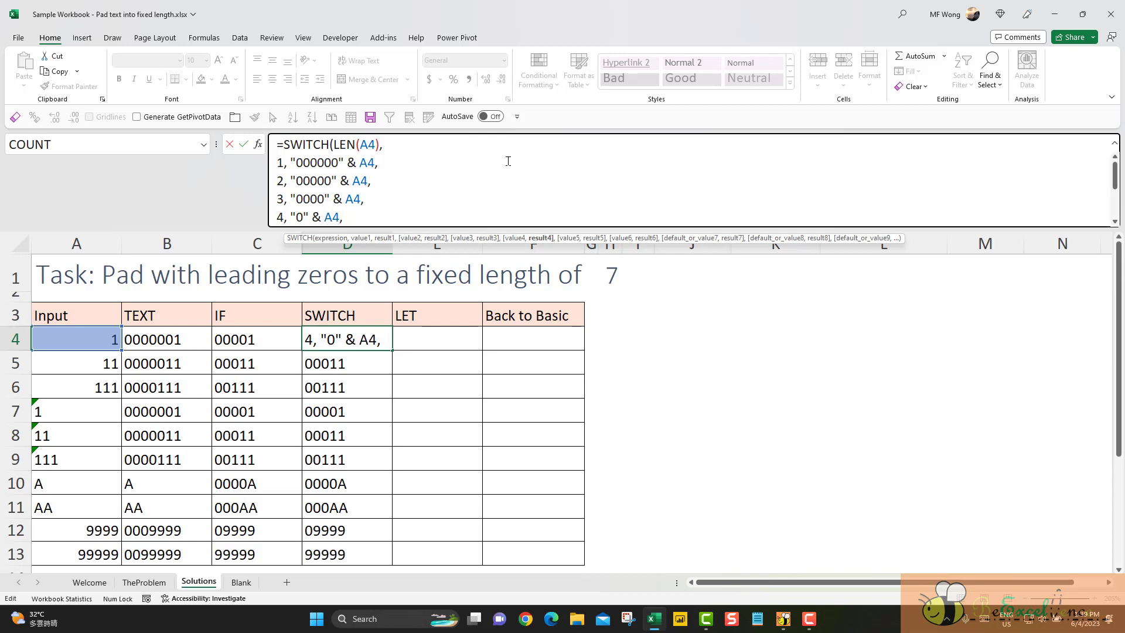
type("00")
key("Down")
key("Down")
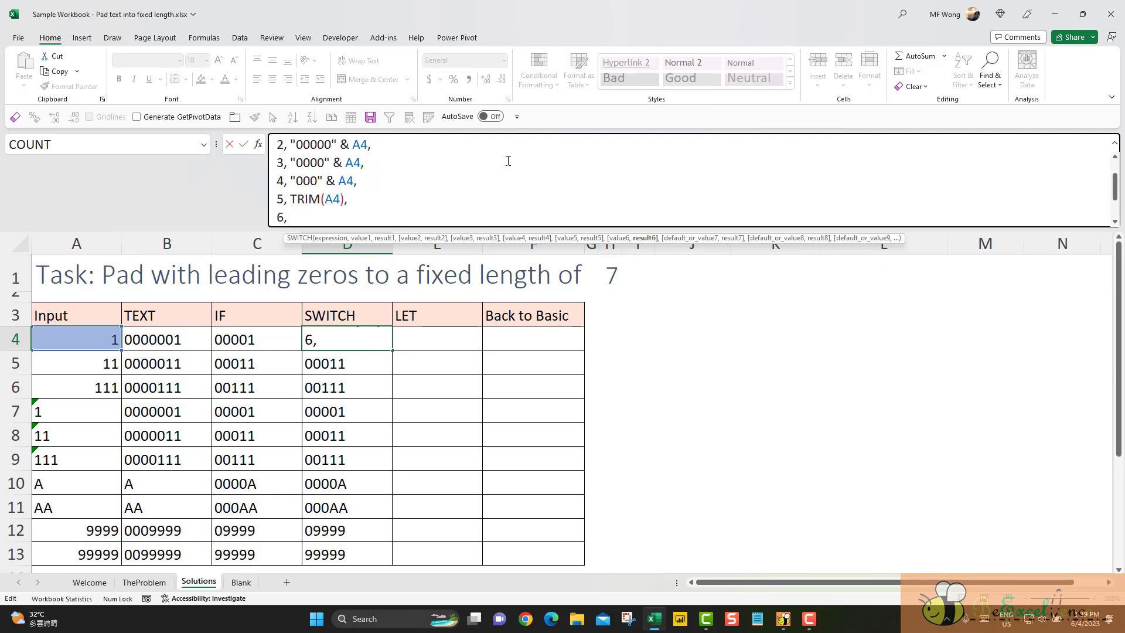
key("Up")
key("Up")
key("Down")
key("Down")
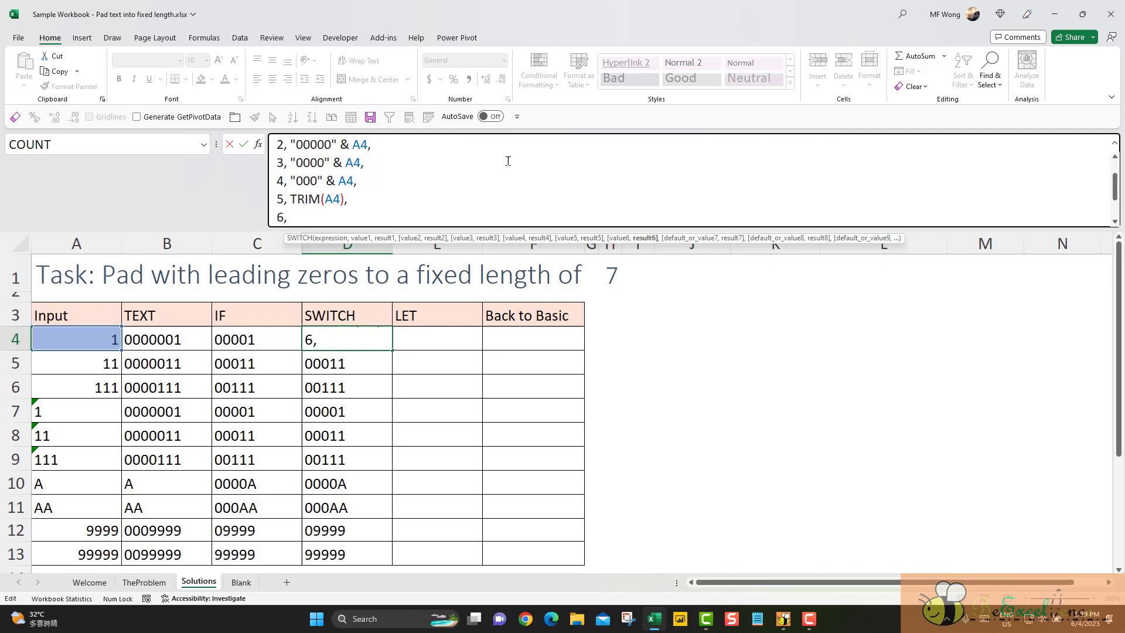
- Make case 7 return TRIM(A4), case 5 "00" & A4 and case 6 "0" & A4
left_click_drag(364, 181, 291, 182)
key("ctrl+c")
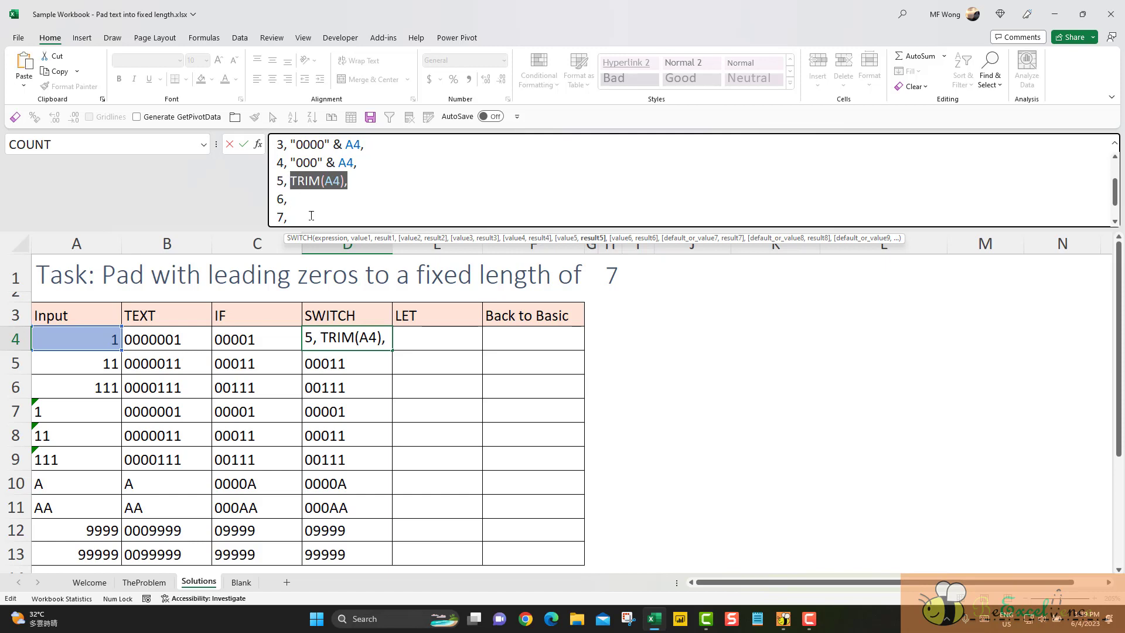
left_click(311, 215)
key("ctrl+v")
key("Up")
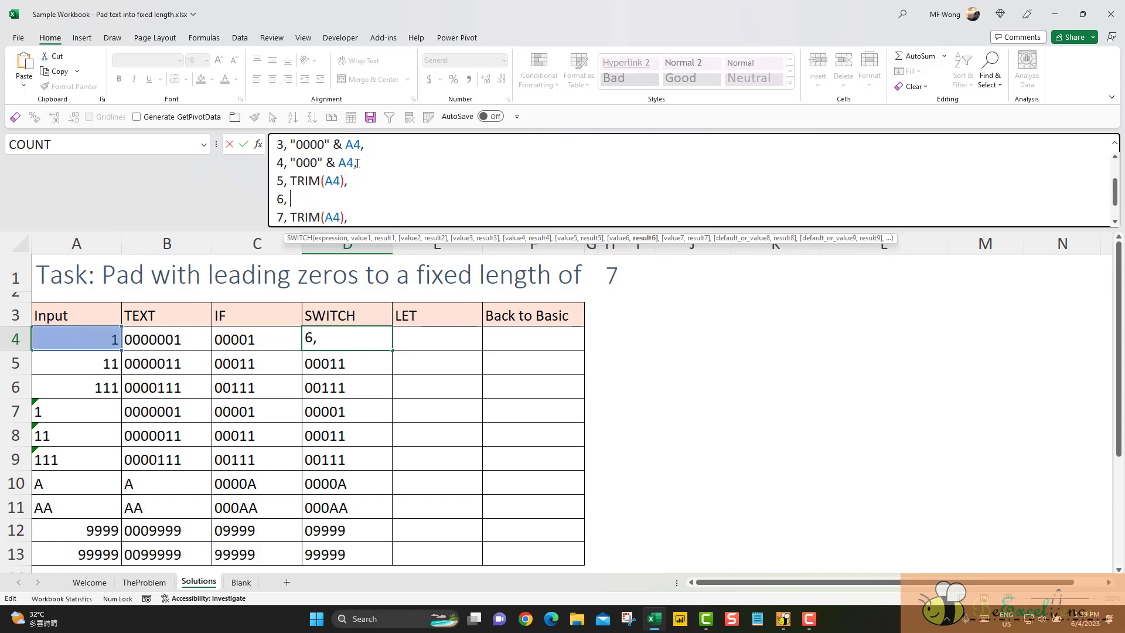
left_click_drag(357, 164, 291, 181)
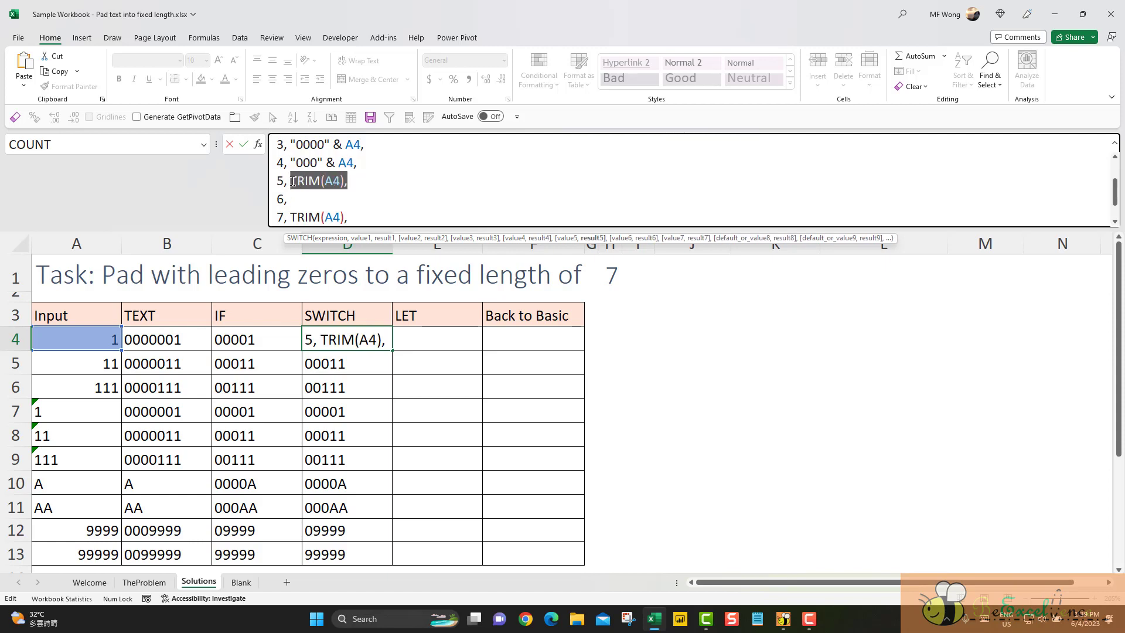
key("ctrl+v")
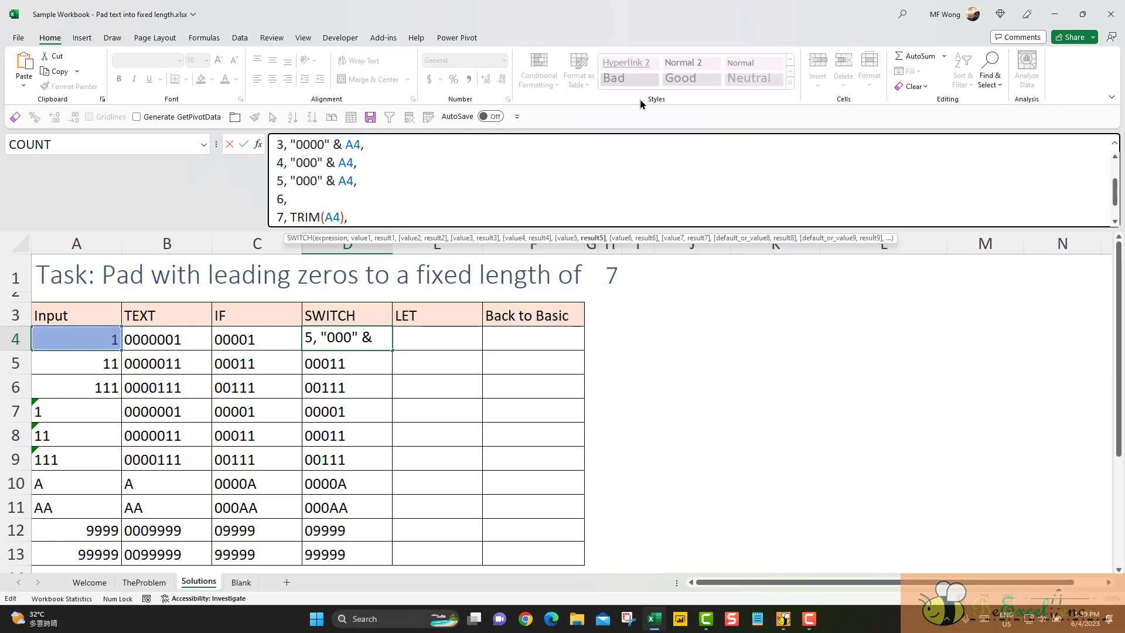
key("BackSpace")
left_click(328, 195)
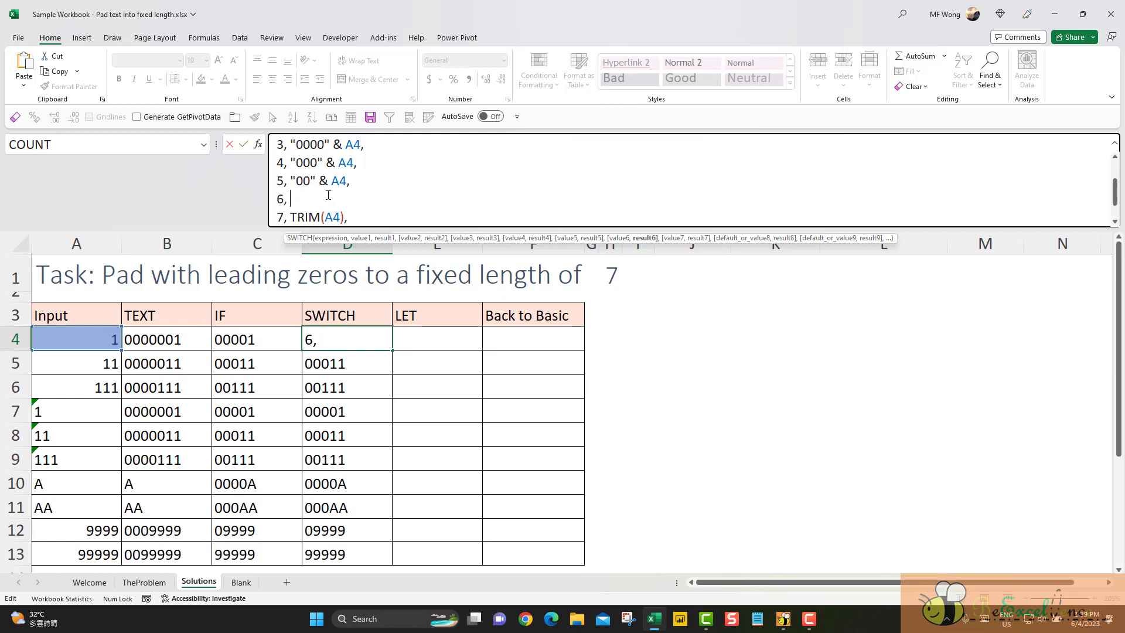
type("\"0\" & A4")
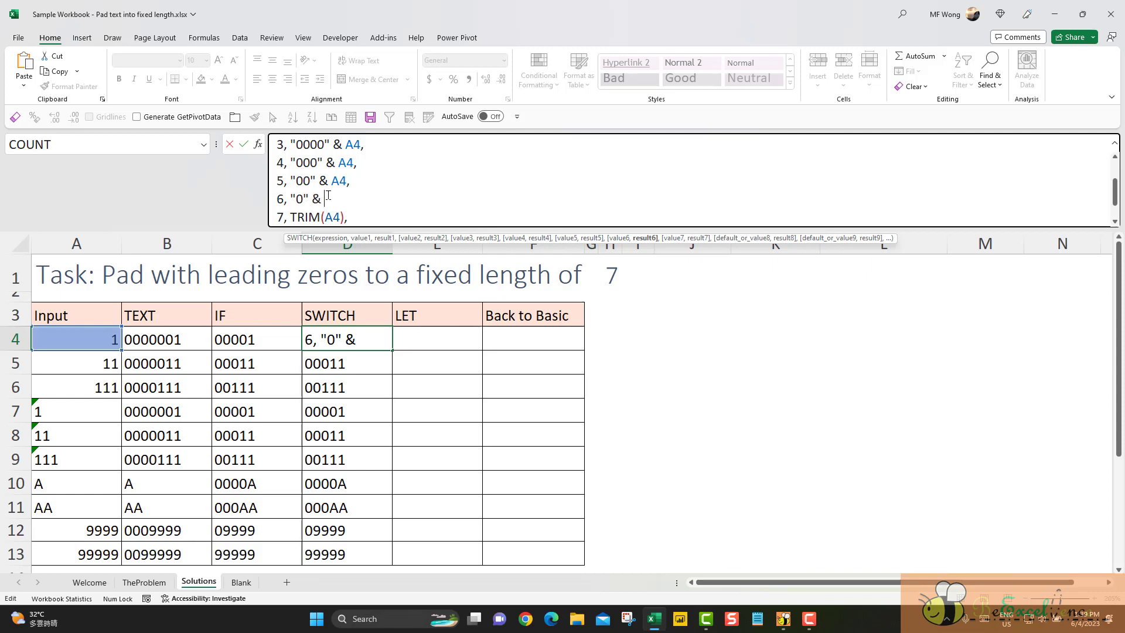
- Commit the formula, fix the missing comma after case 6, and recommit it
left_click(356, 207)
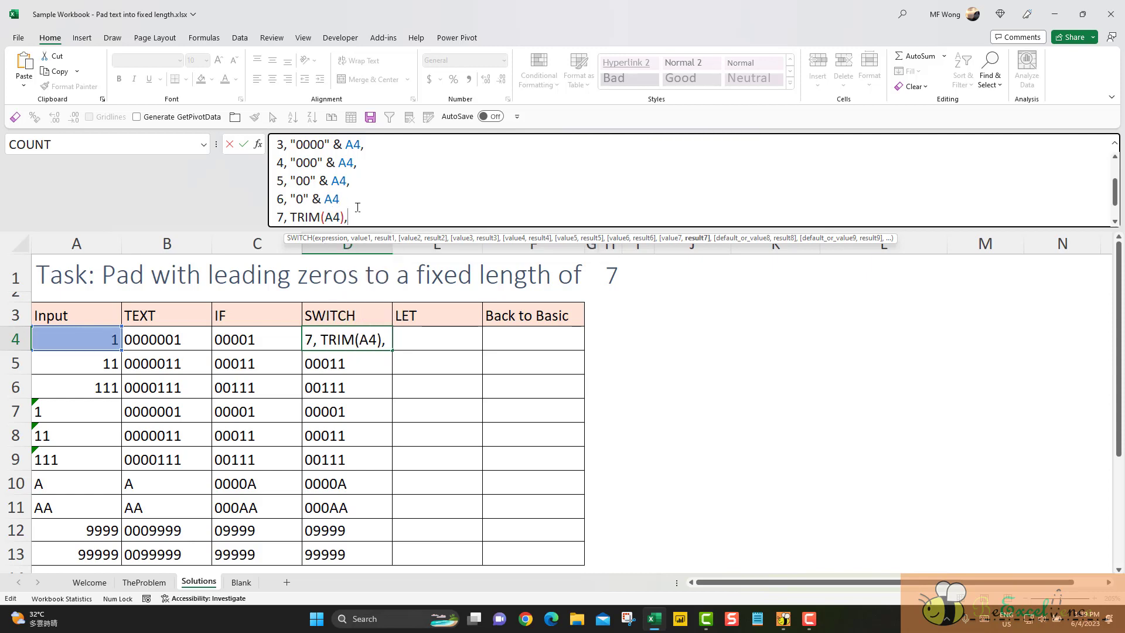
scroll(358, 199, "down", 2)
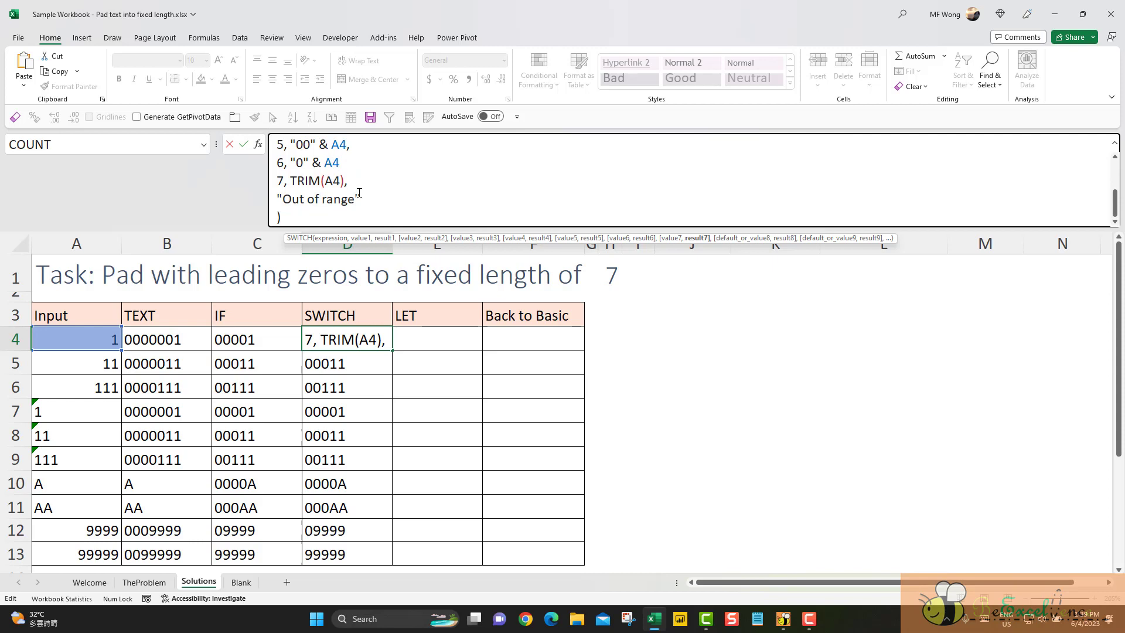
key("Return")
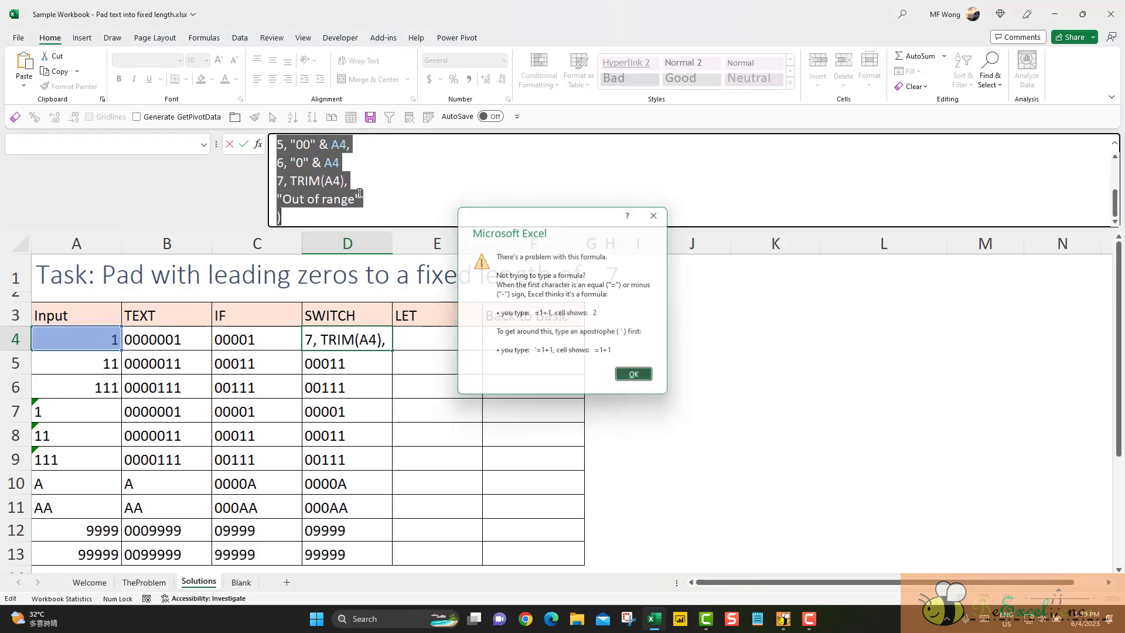
left_click(390, 204)
scroll(384, 200, "up", 2)
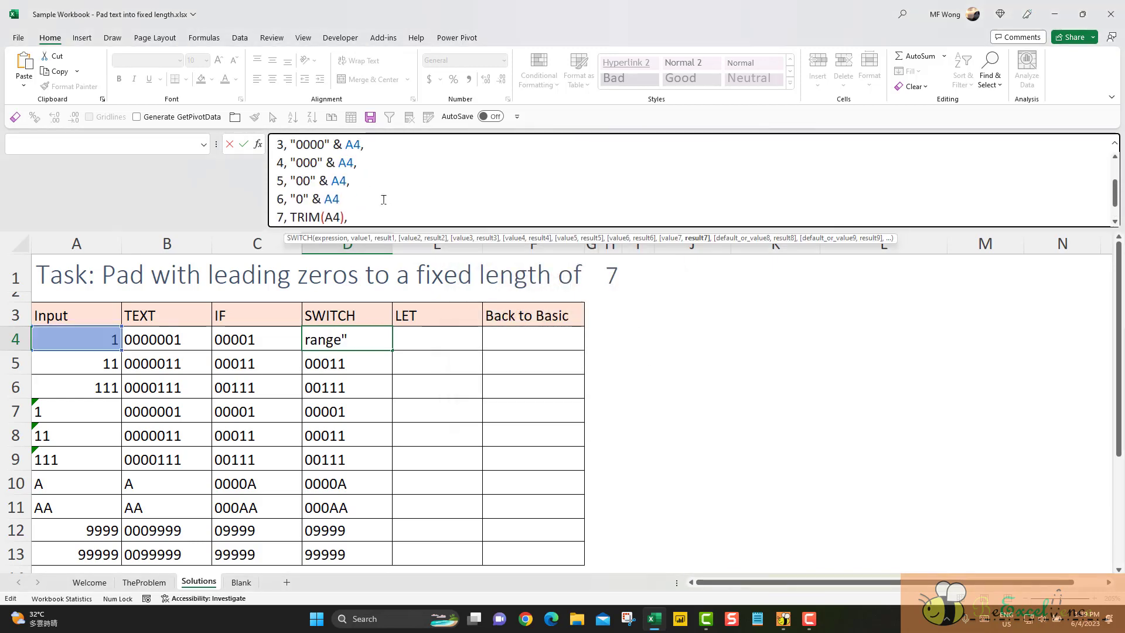
left_click(380, 196)
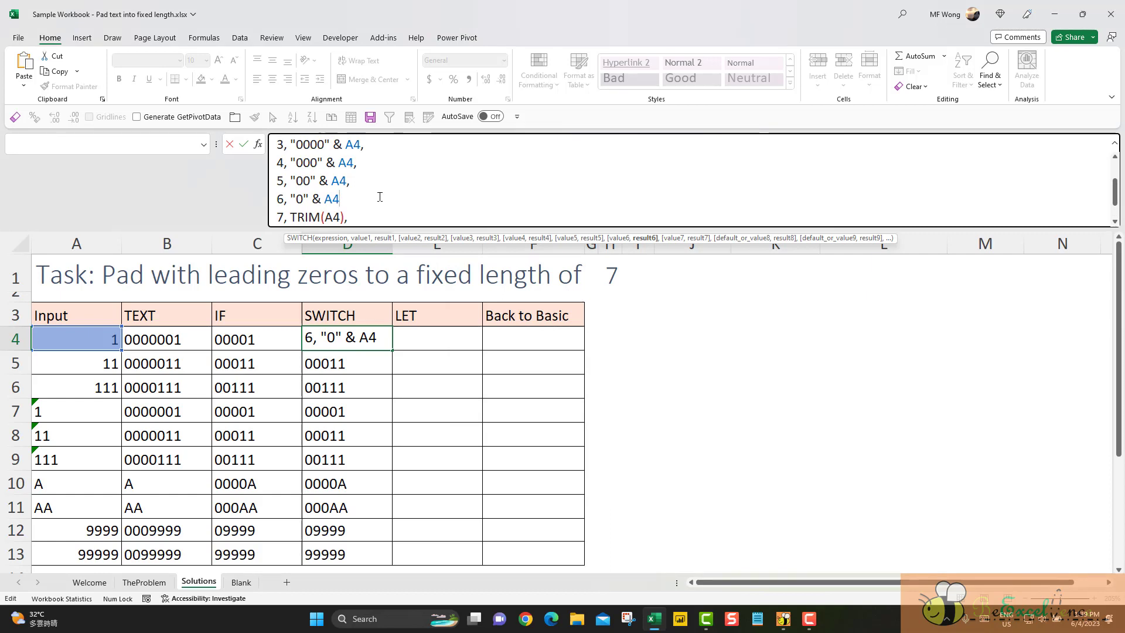
type(",")
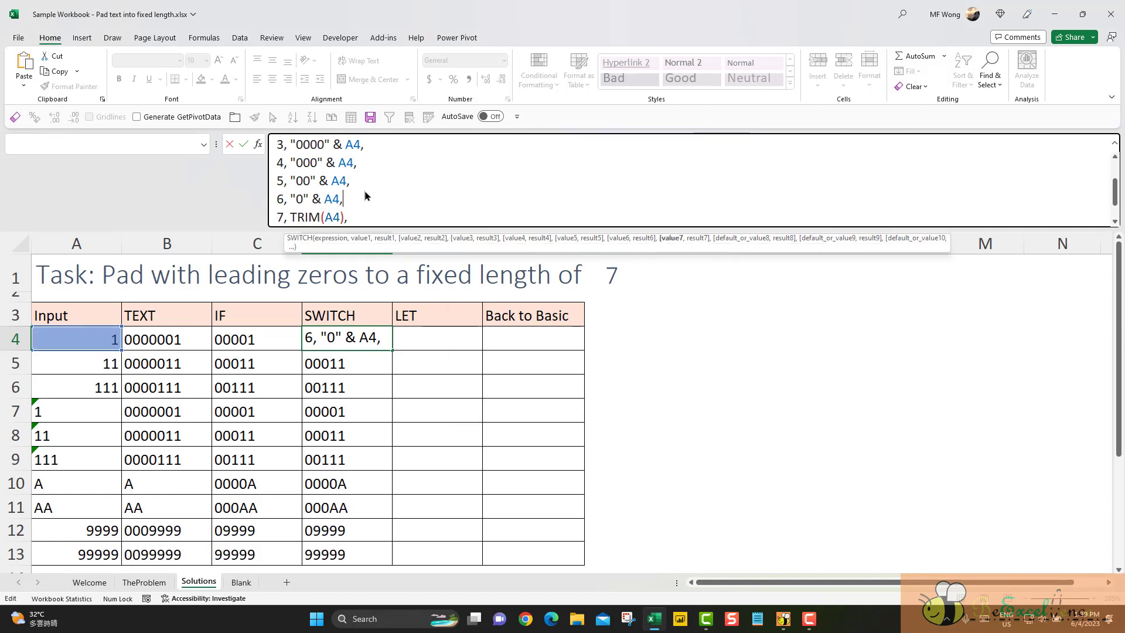
left_click(243, 144)
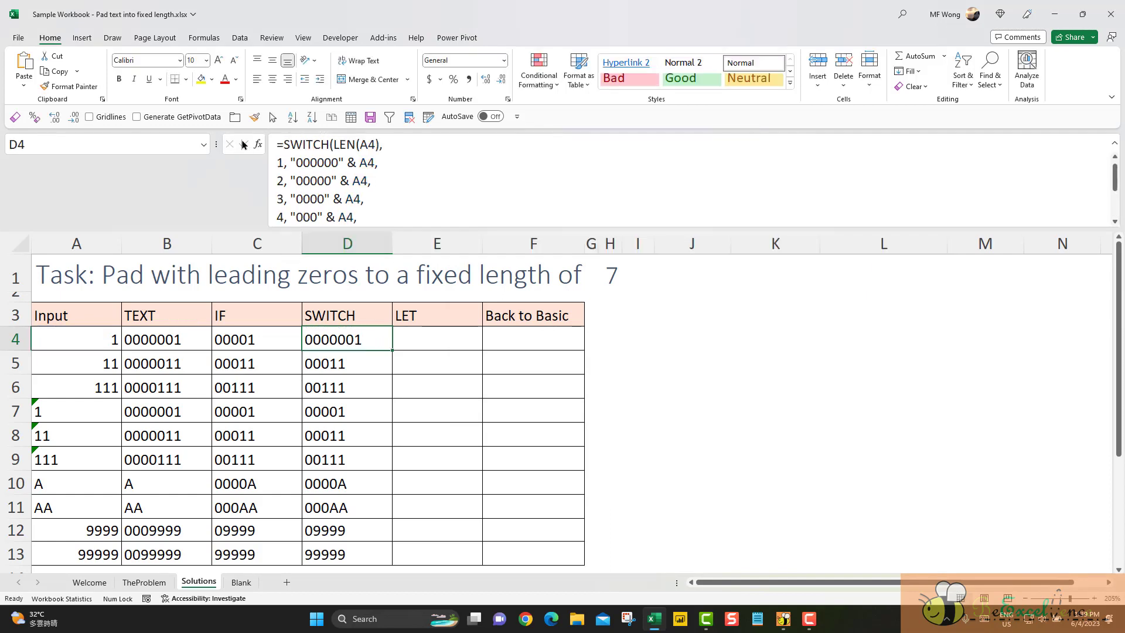
- Fill the seven-character SWITCH formula down to D13 and review it in the formula bar
double_click(391, 350)
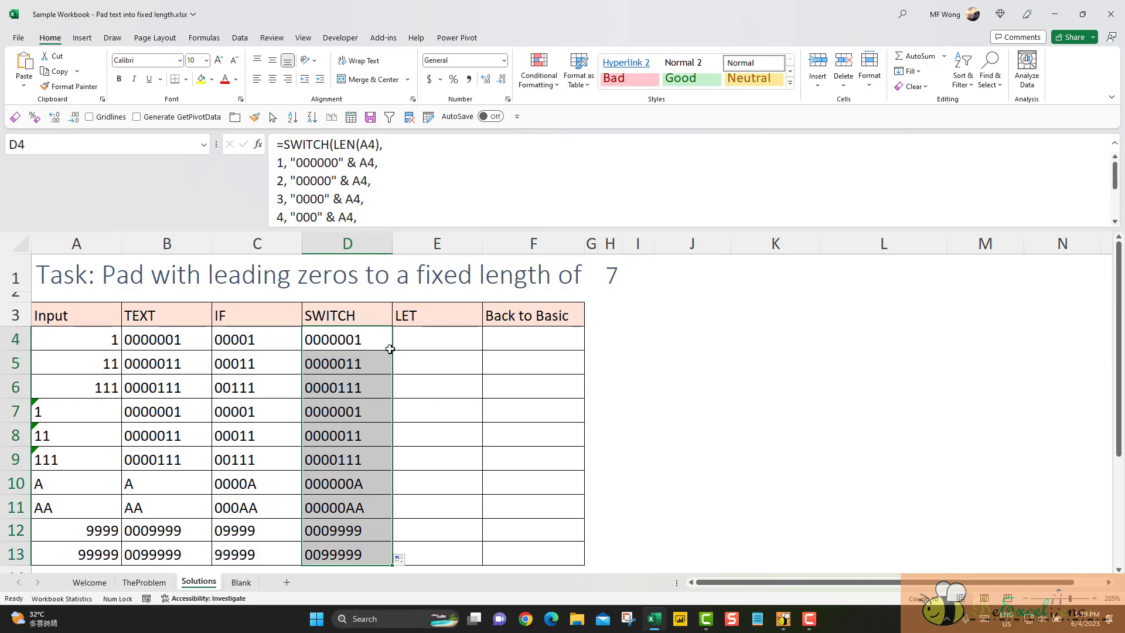
left_click(430, 189)
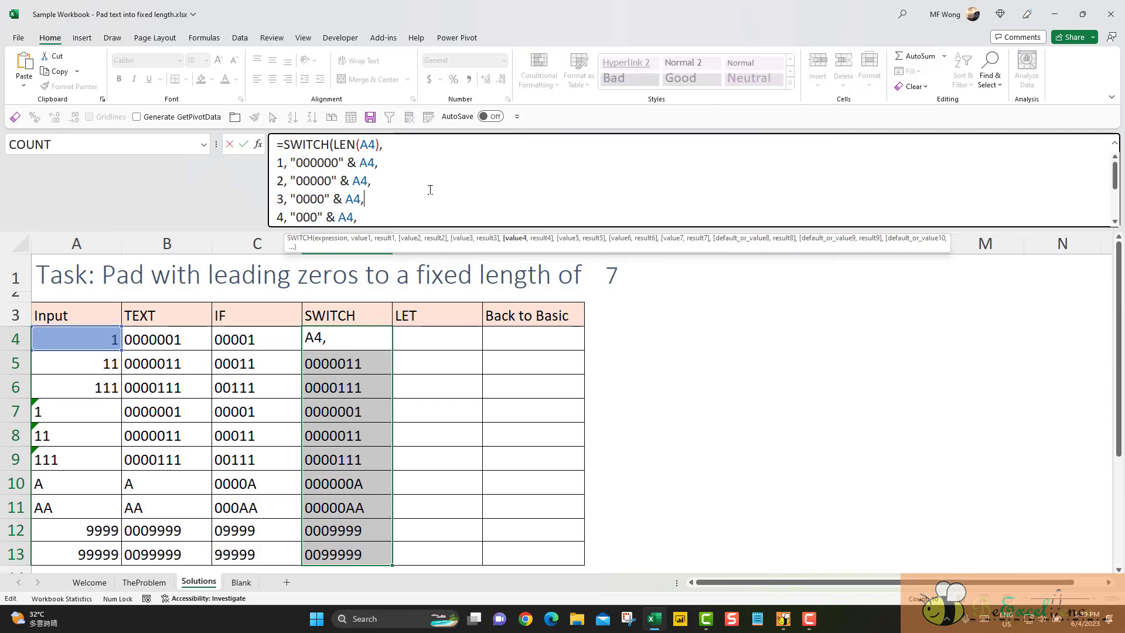
scroll(430, 189, "down", 2)
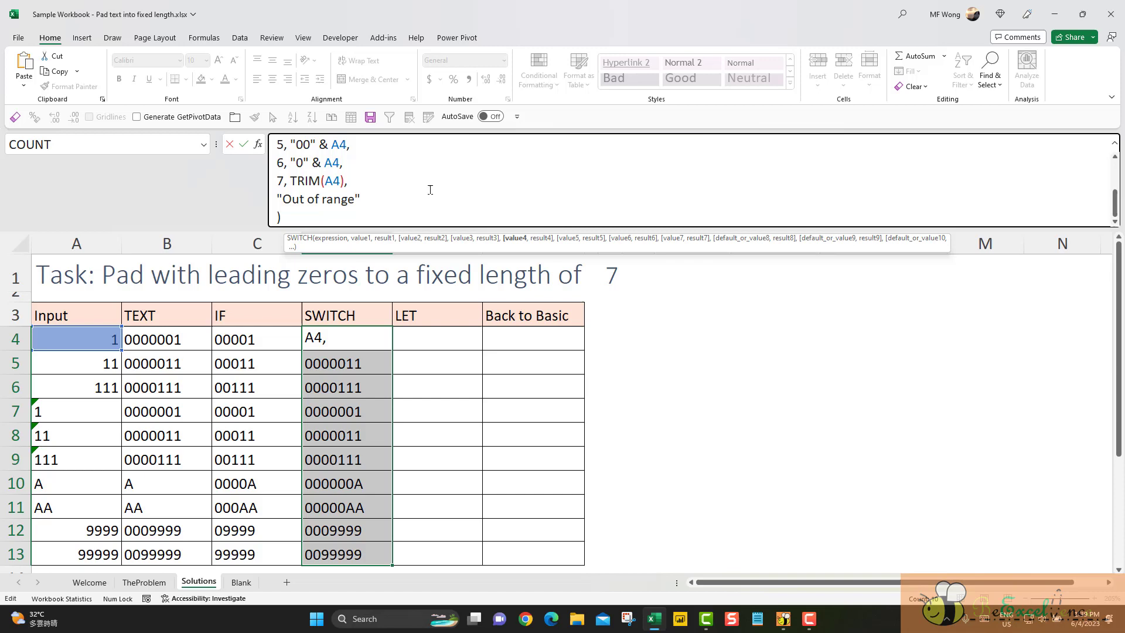
scroll(430, 189, "up", 2)
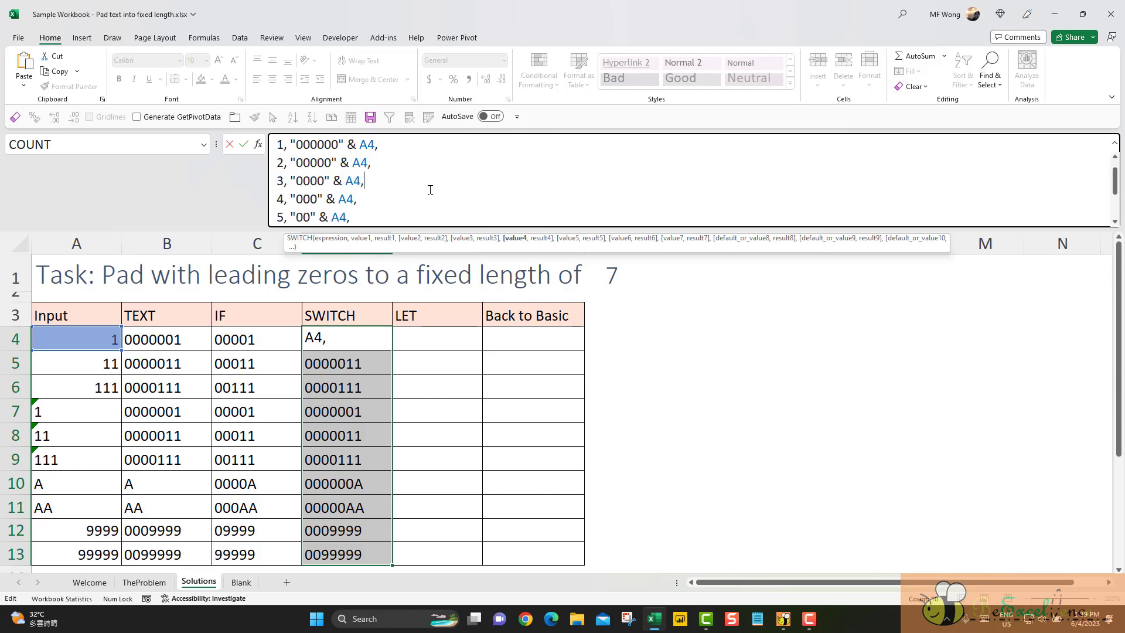
scroll(430, 189, "up", 1)
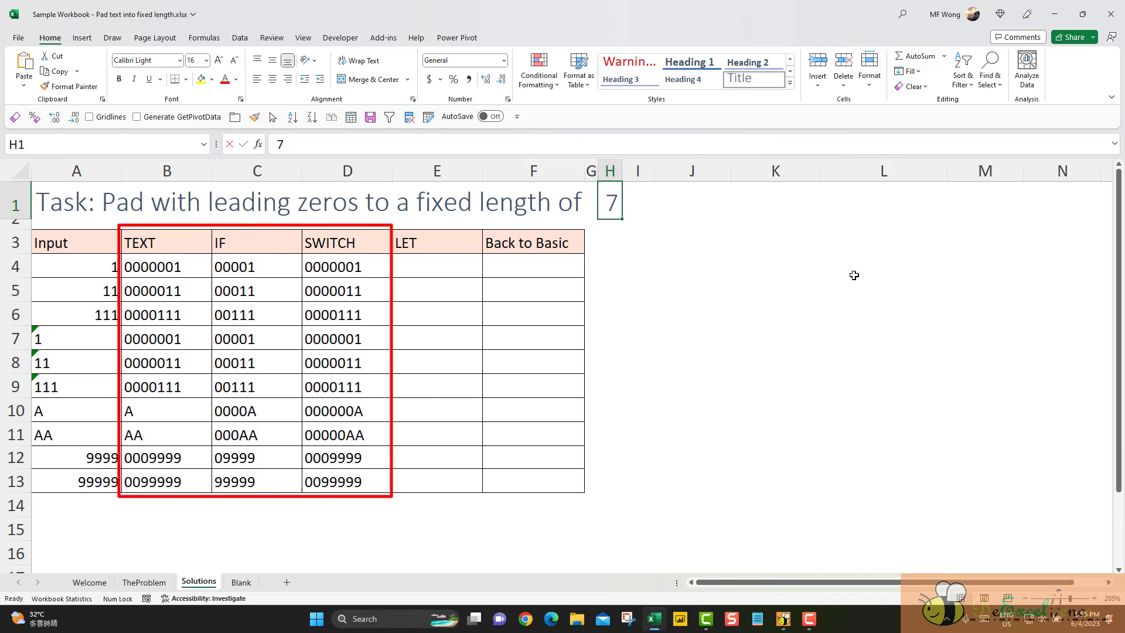
- Change H1's target length to 5 and then 6, so TEXT results pad to six digits
type("5")
key("ctrl+Return")
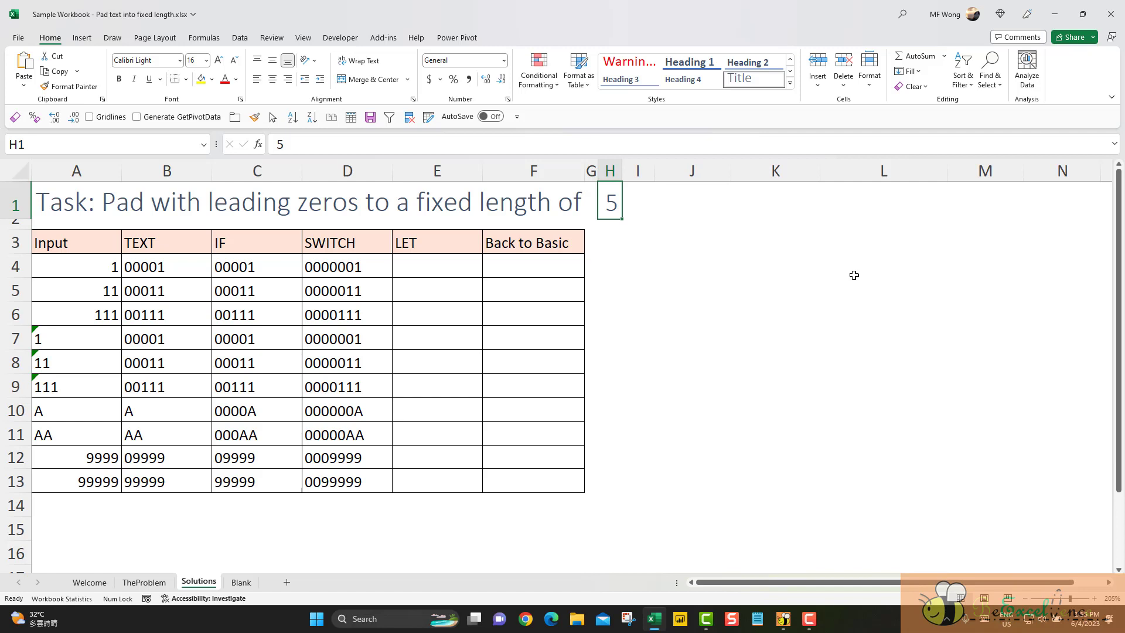
type("6")
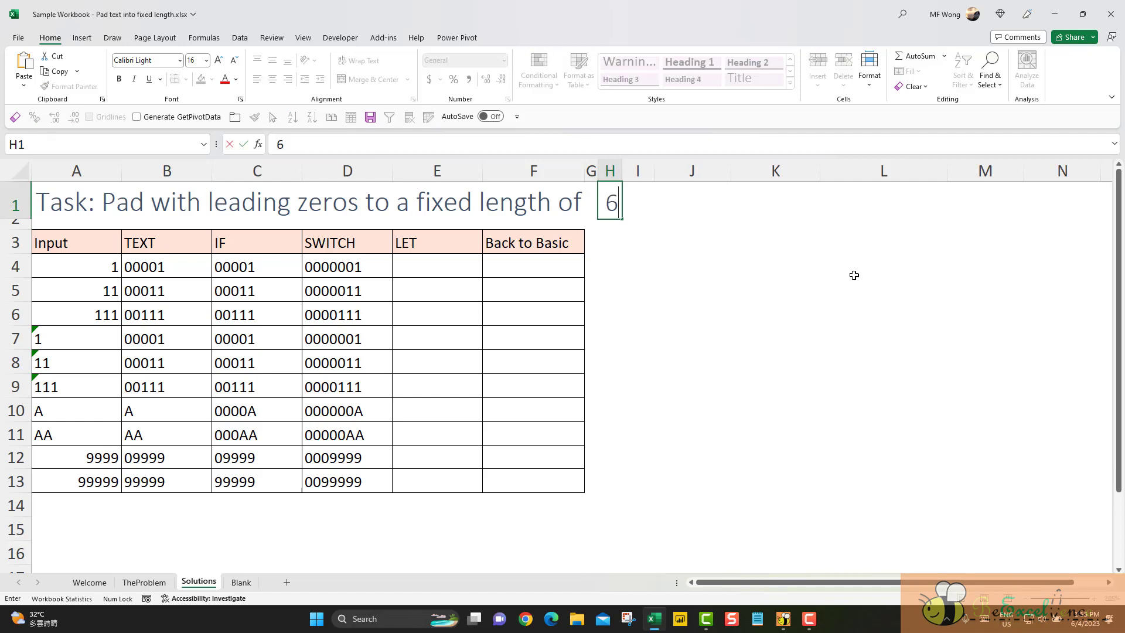
key("ctrl+Return")
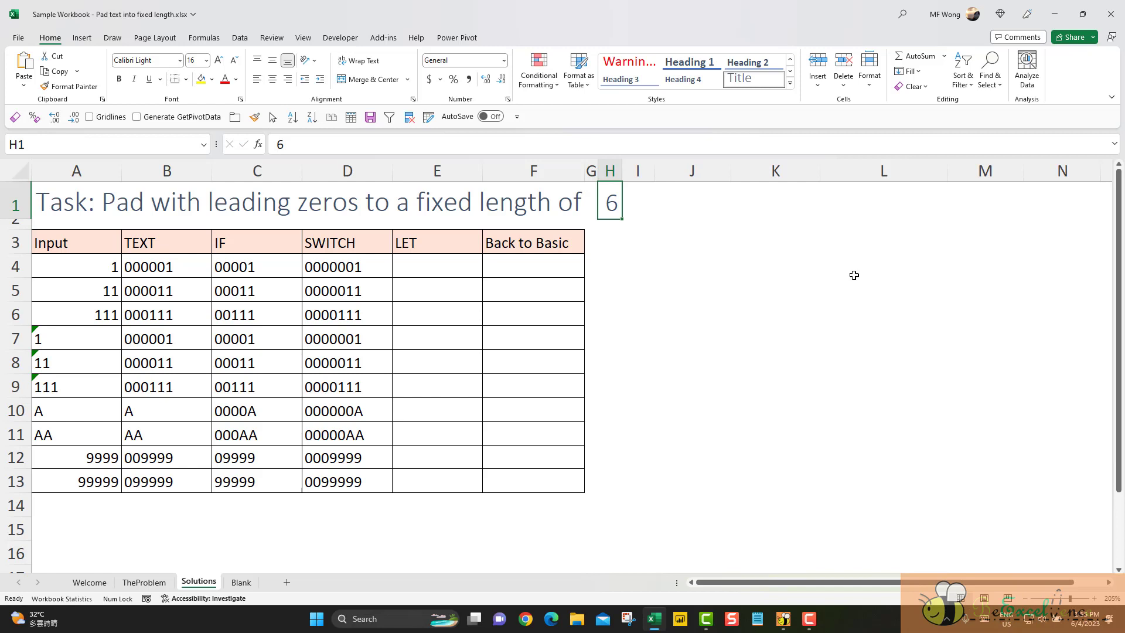
left_click(467, 265)
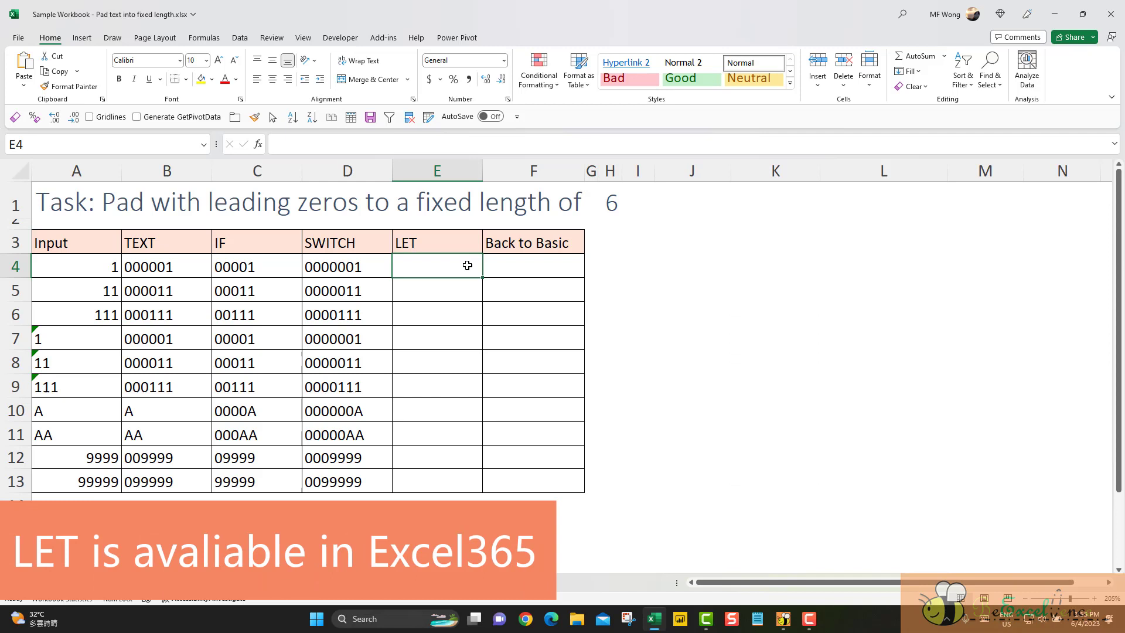
- In E4, start =LET( with n as LEN(a4) and target as $H$1 on separate lines
type("=")
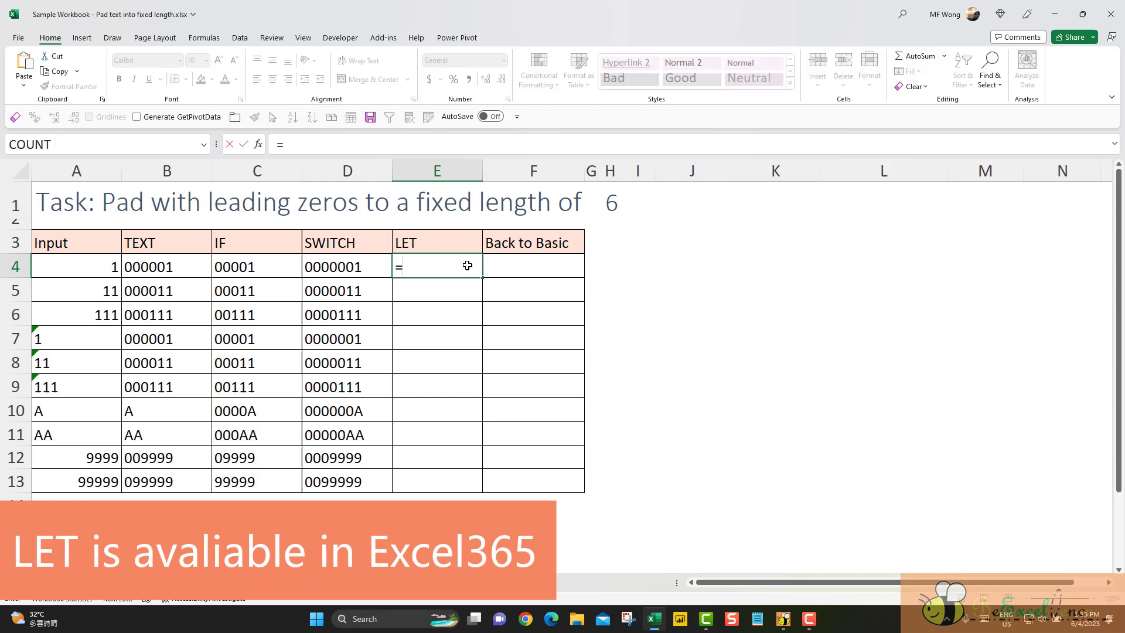
type("LET(")
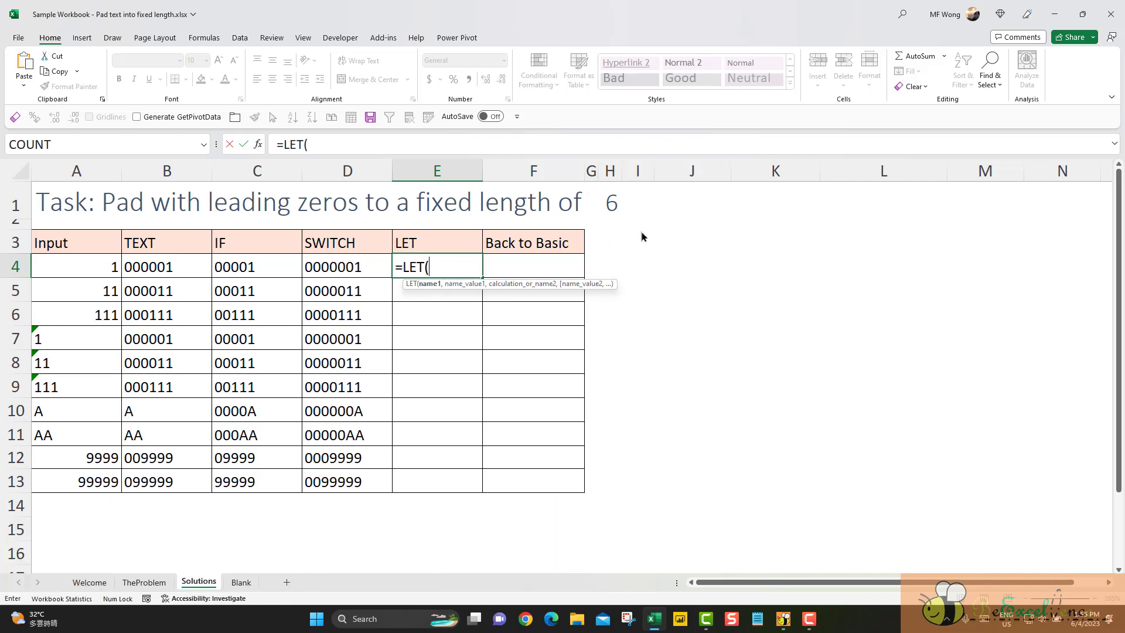
left_click(1114, 144)
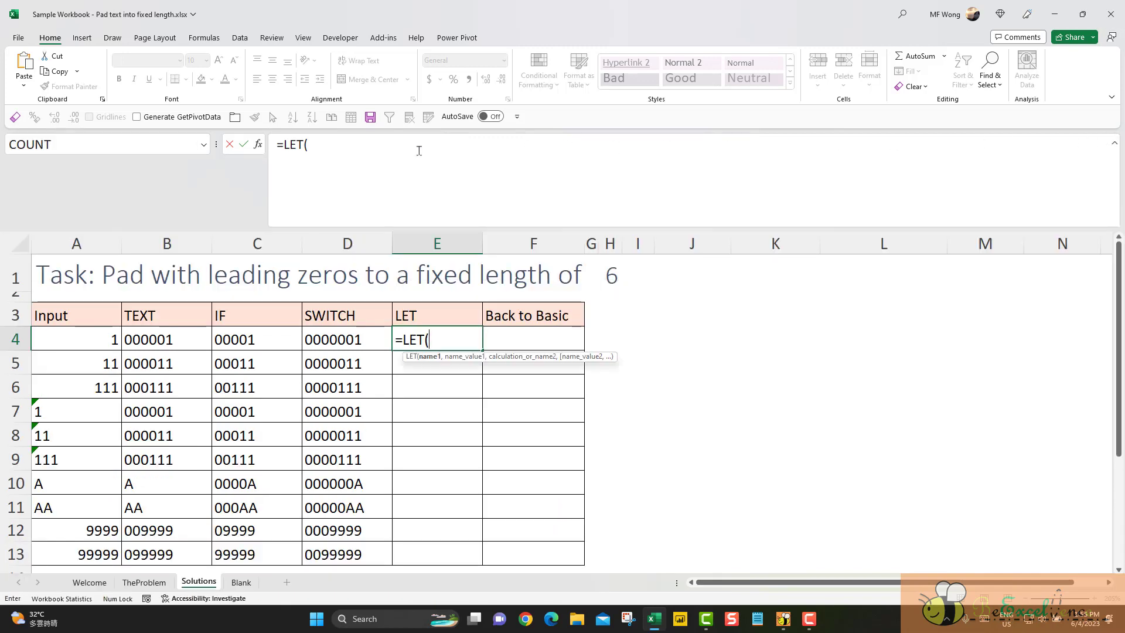
left_click(394, 151)
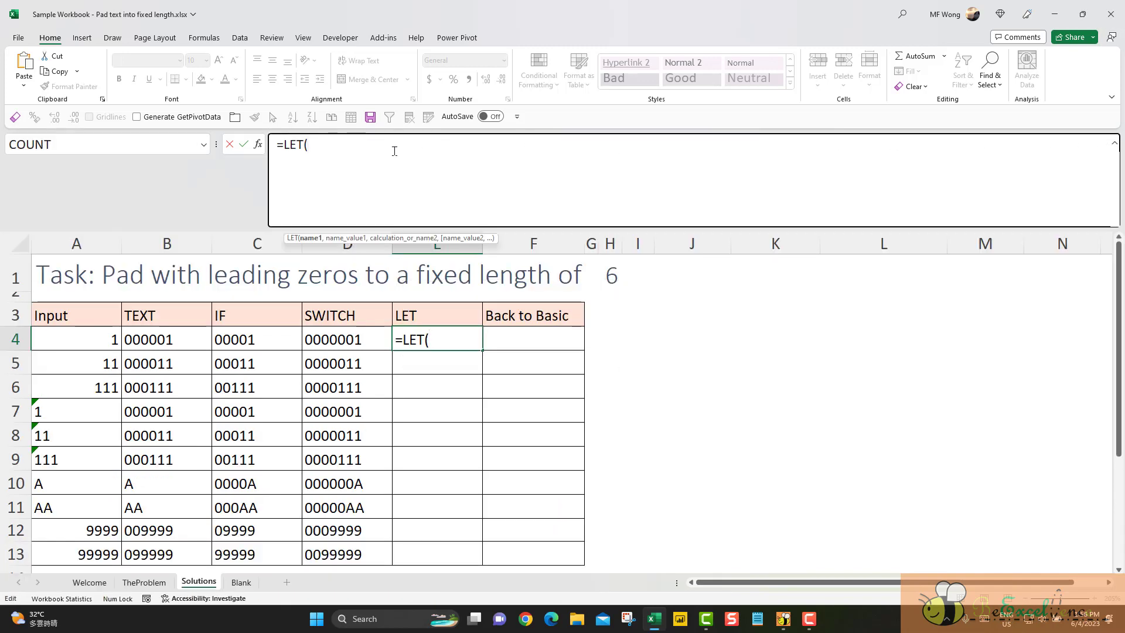
key("alt+Return")
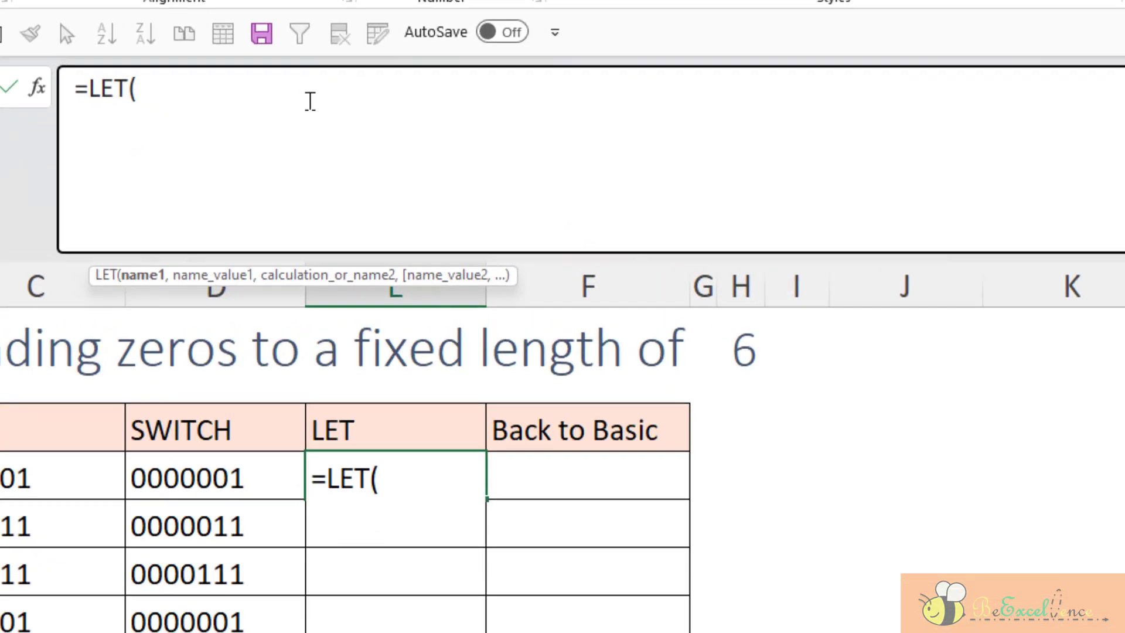
key("alt+Return")
type("n")
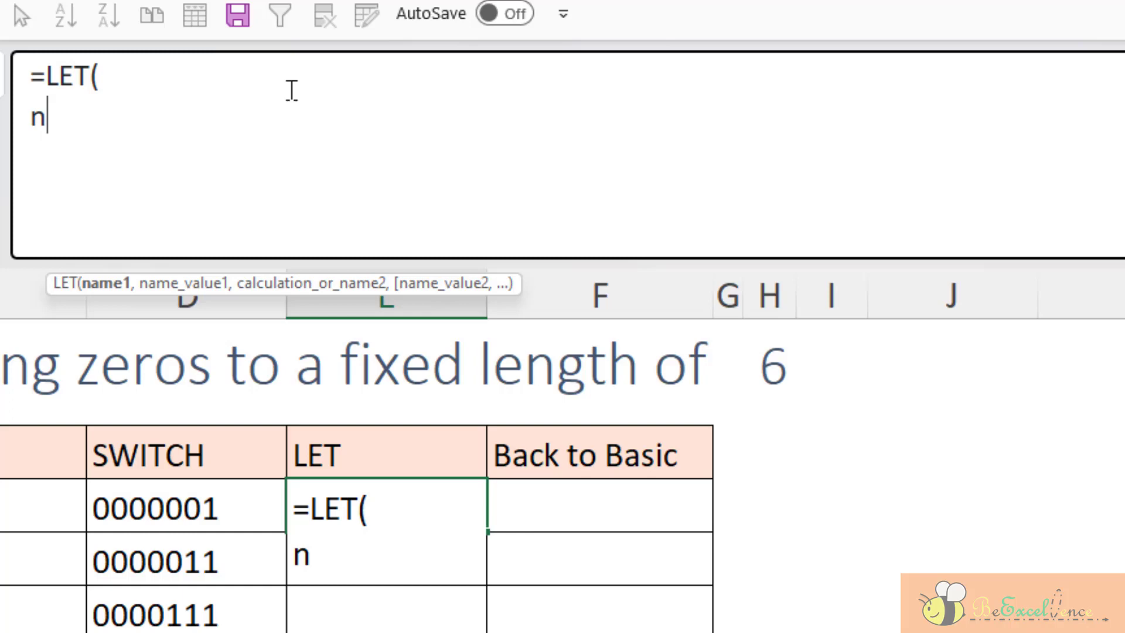
type(", ")
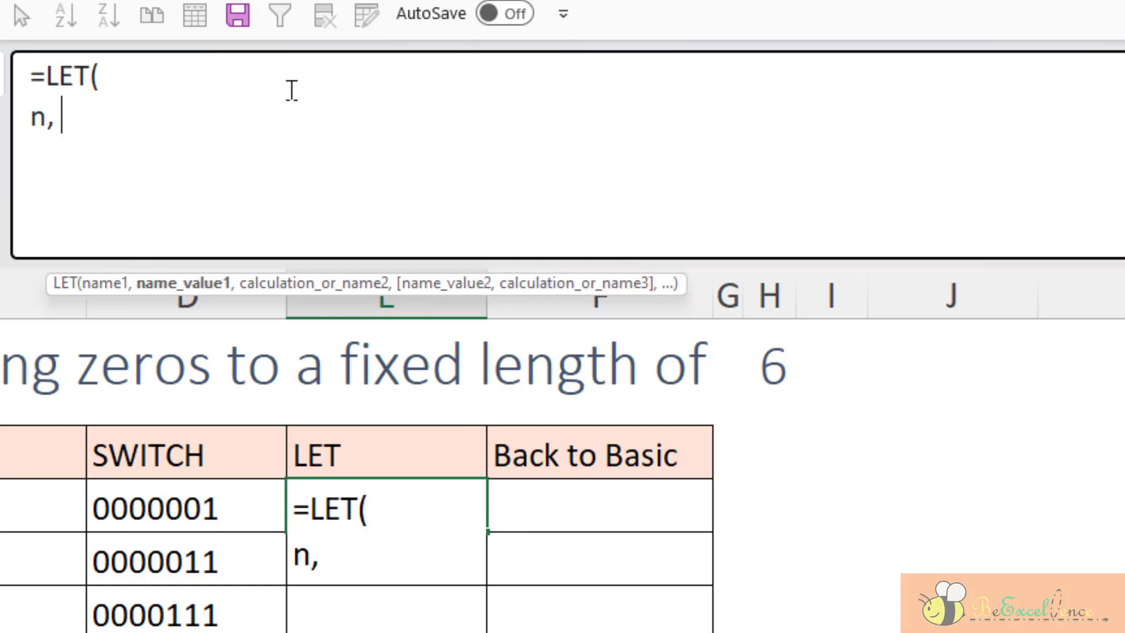
type("len")
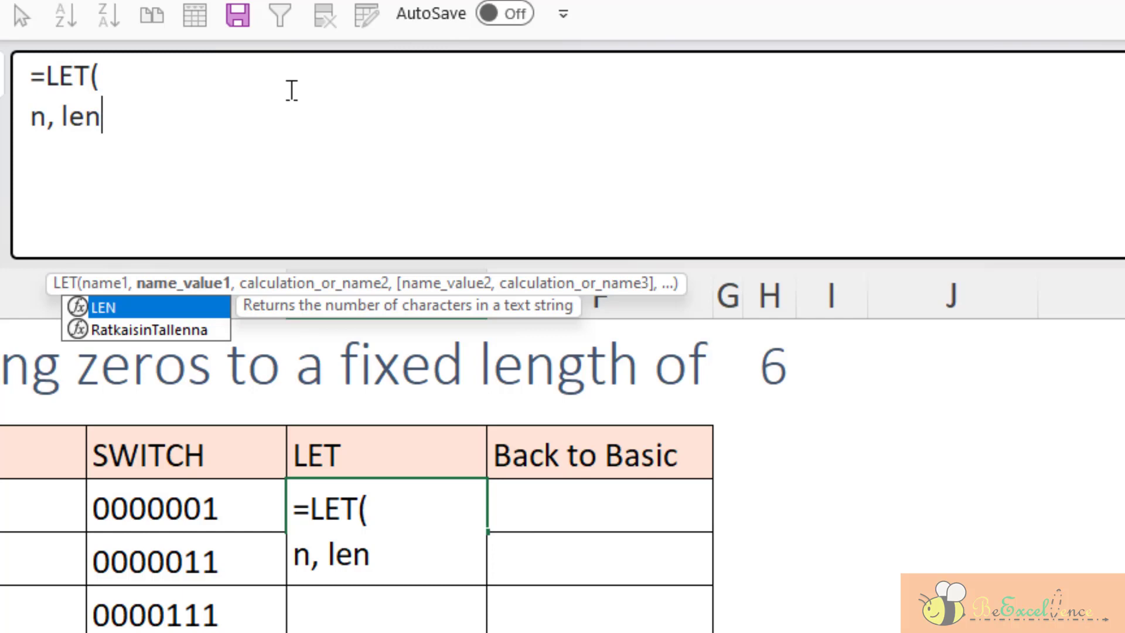
key("Tab")
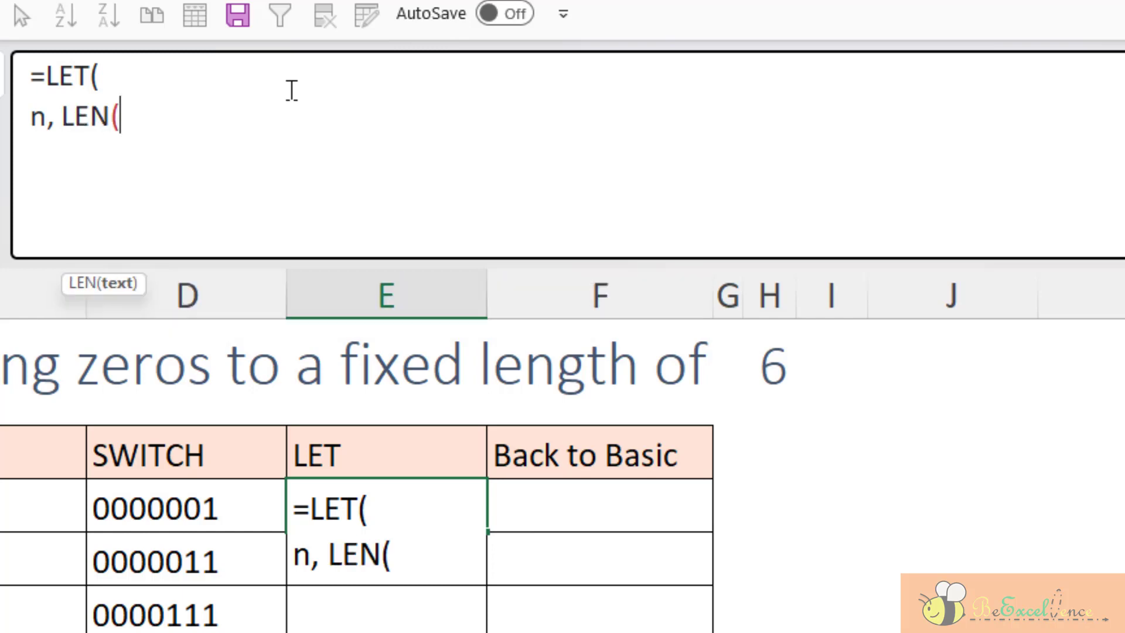
type("a4),")
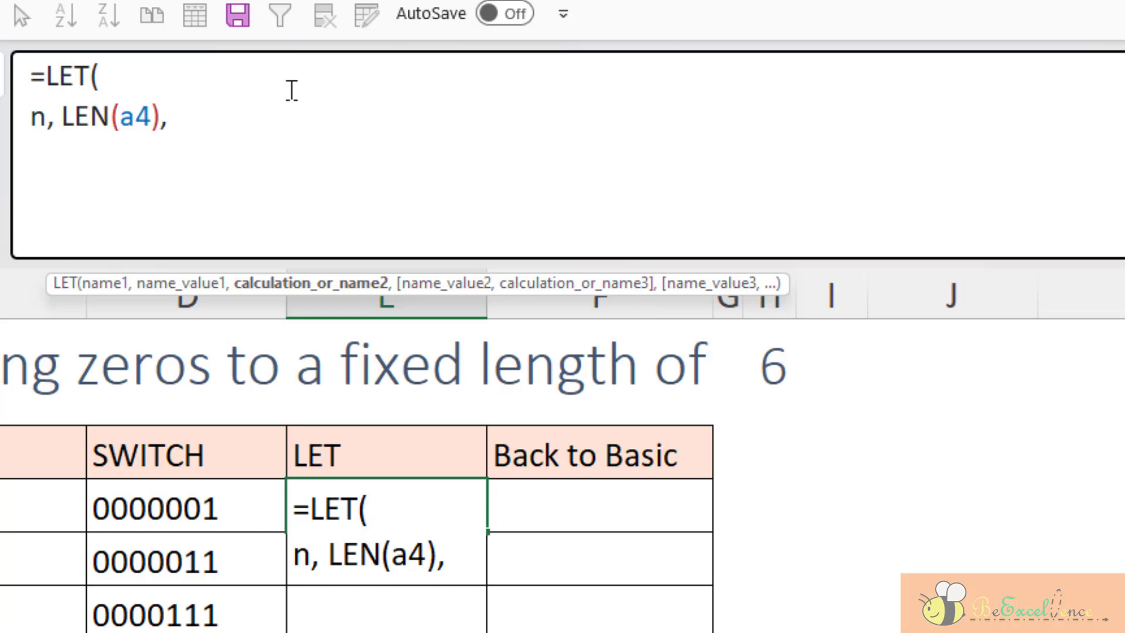
key("alt+Return")
type("target")
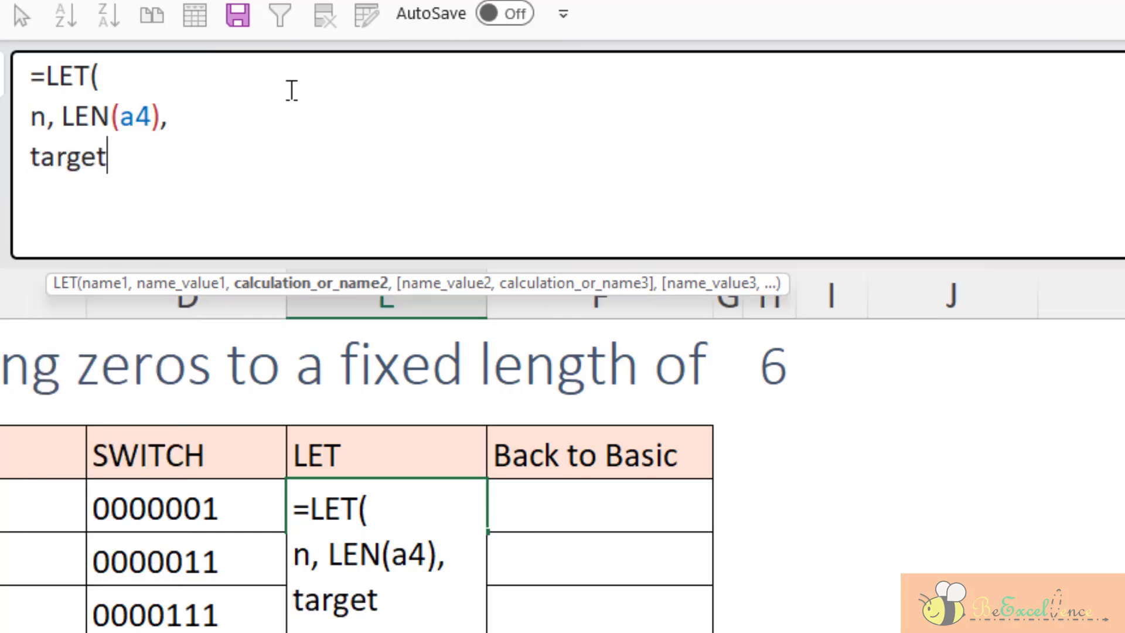
type(", ")
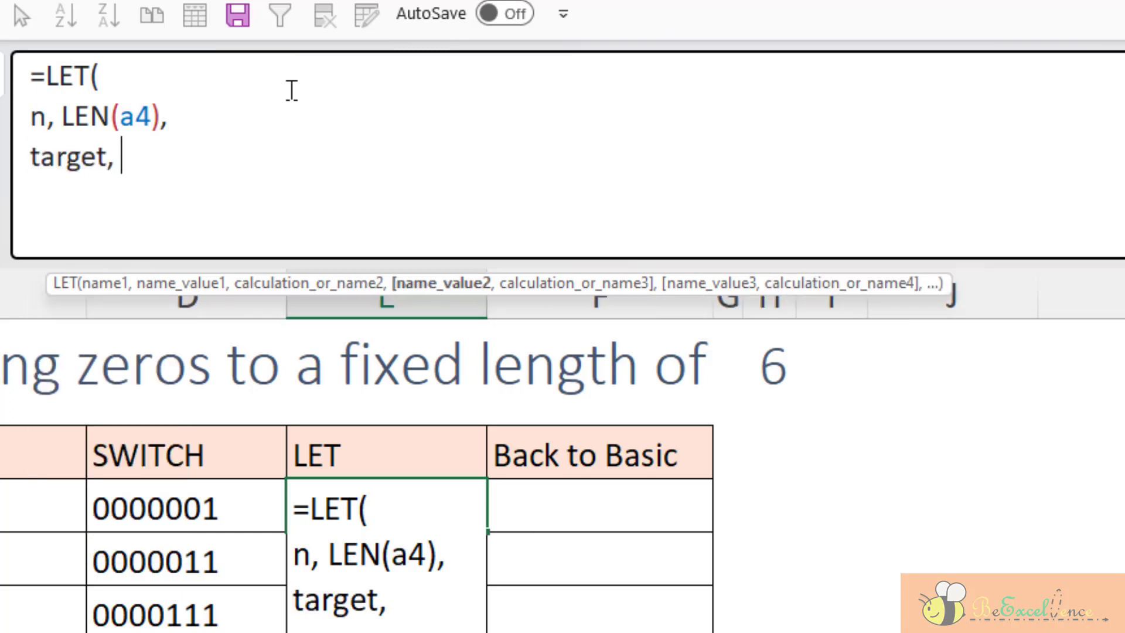
type("h")
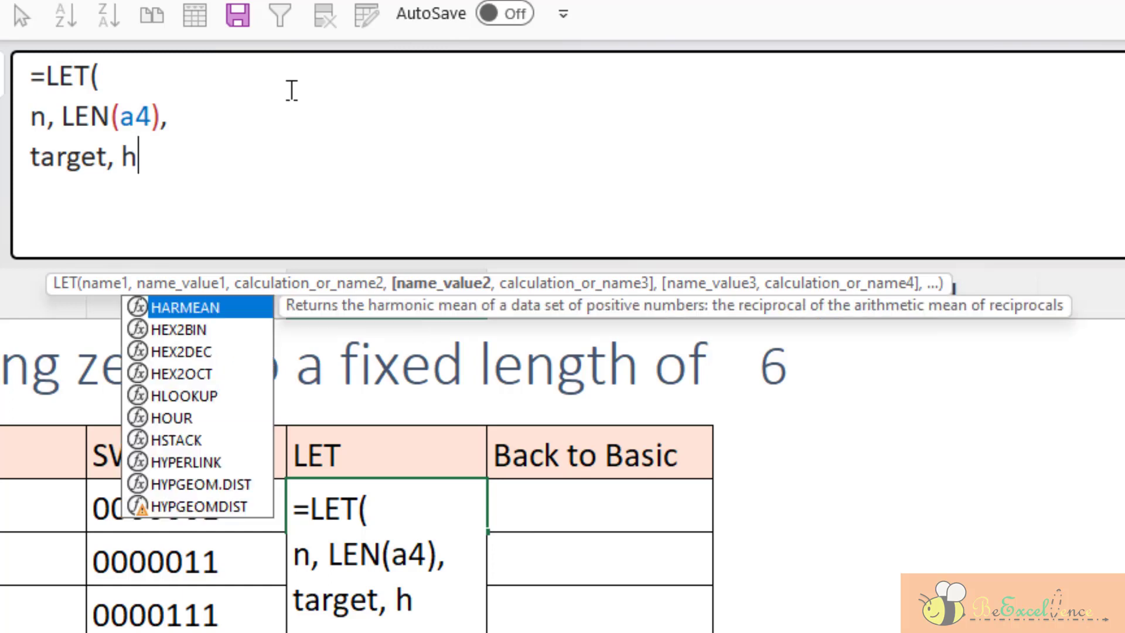
type("1")
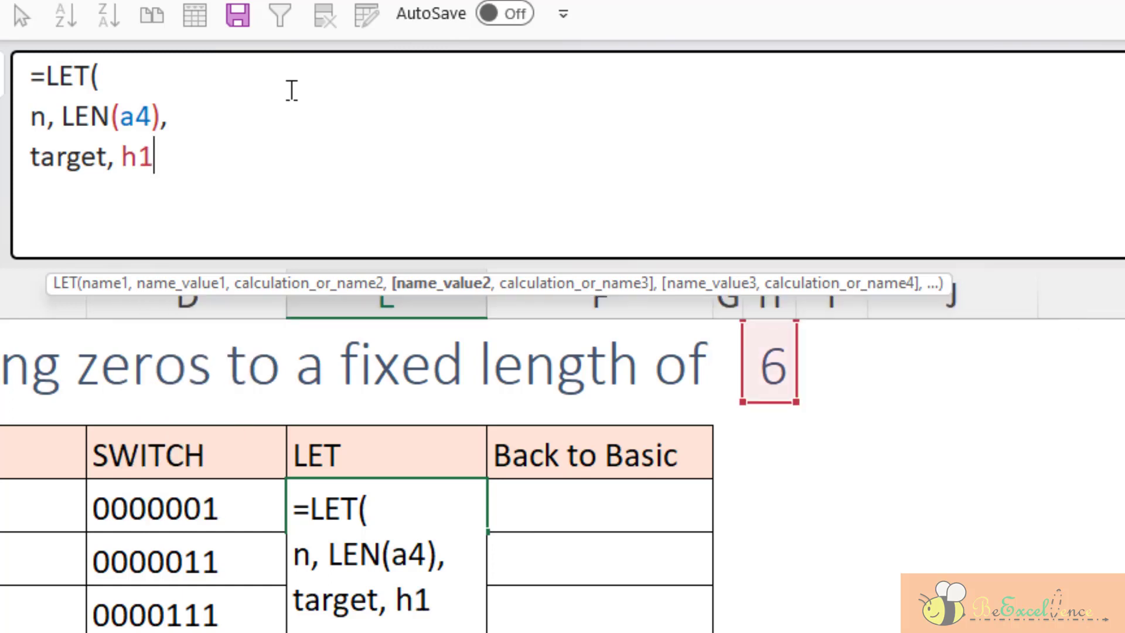
key("F4")
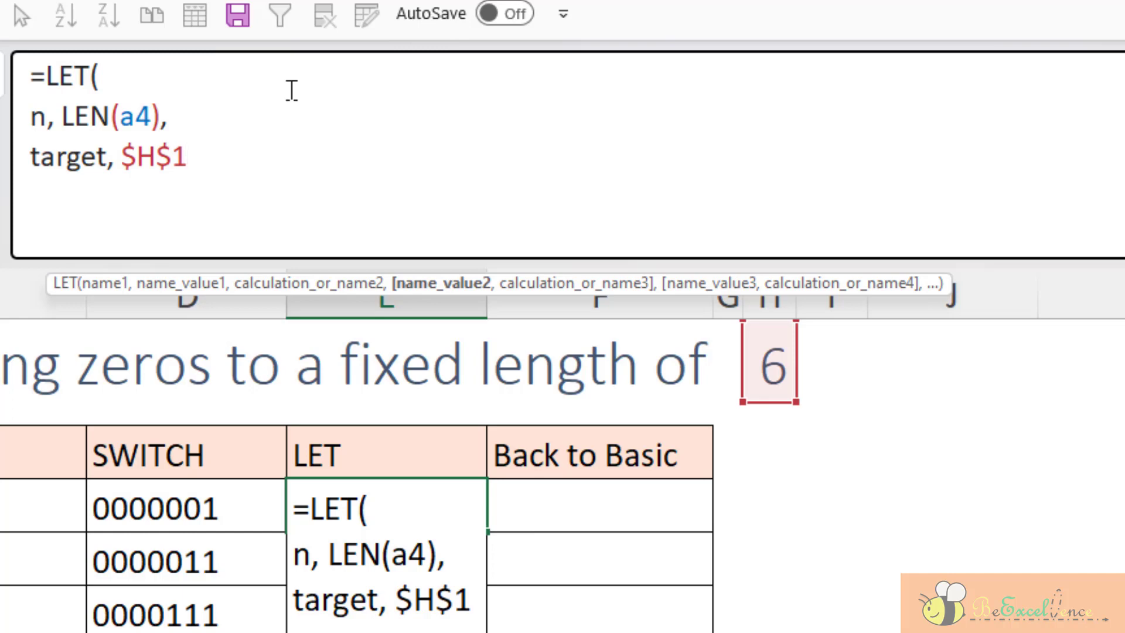
- Add gap as target - n and pad as REPT("0", gap), end with pad & a4, and commit
type(",")
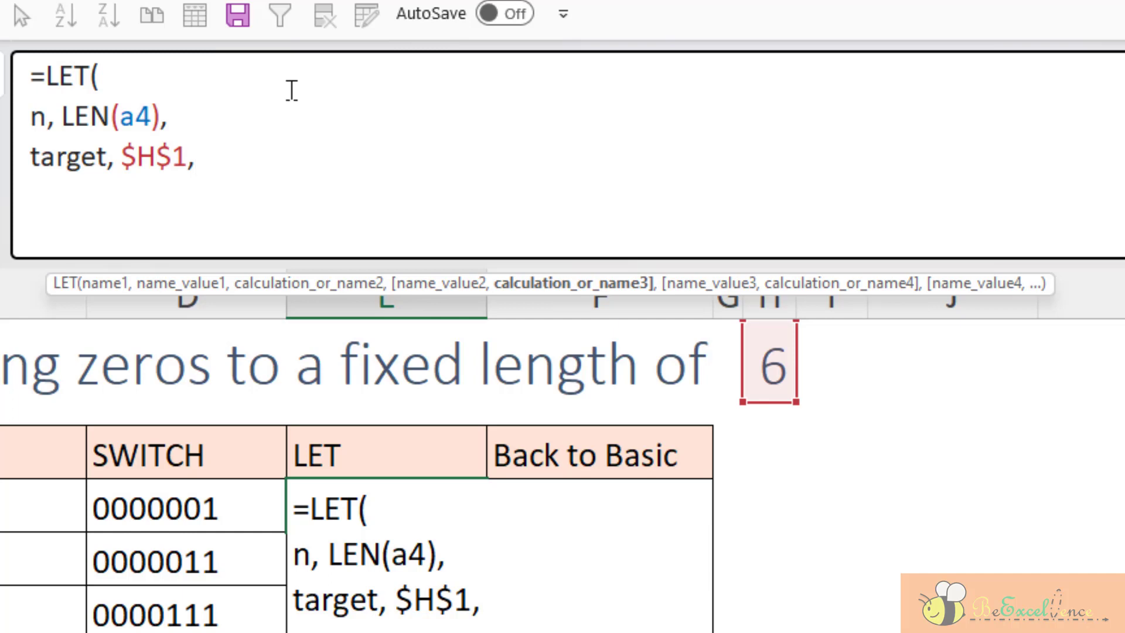
key("alt+Return")
type("gap,")
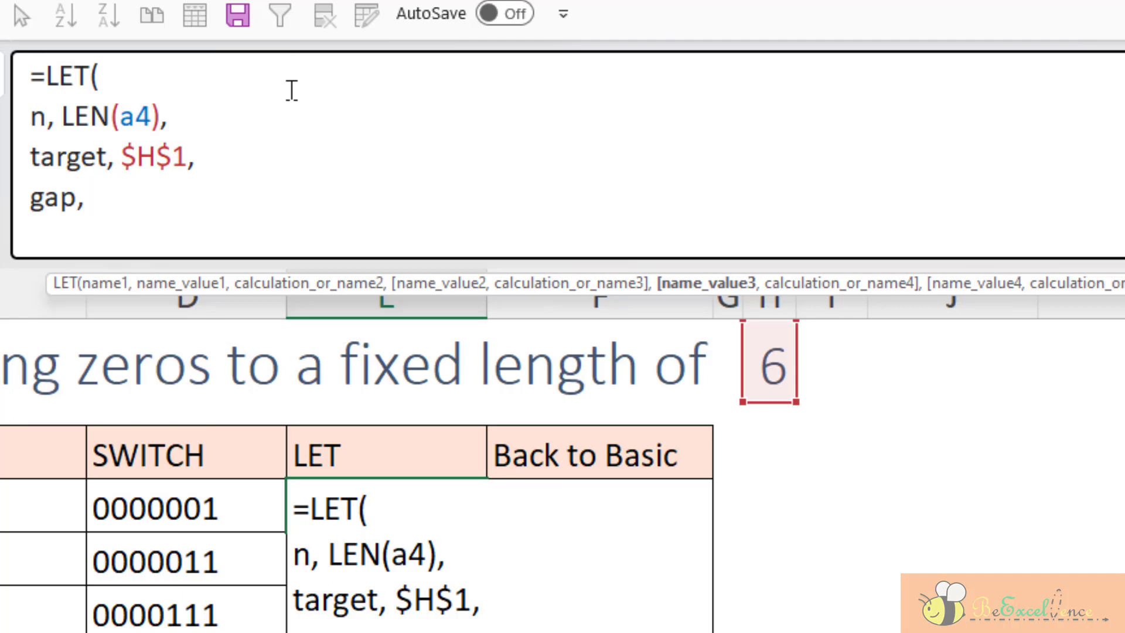
type("tar")
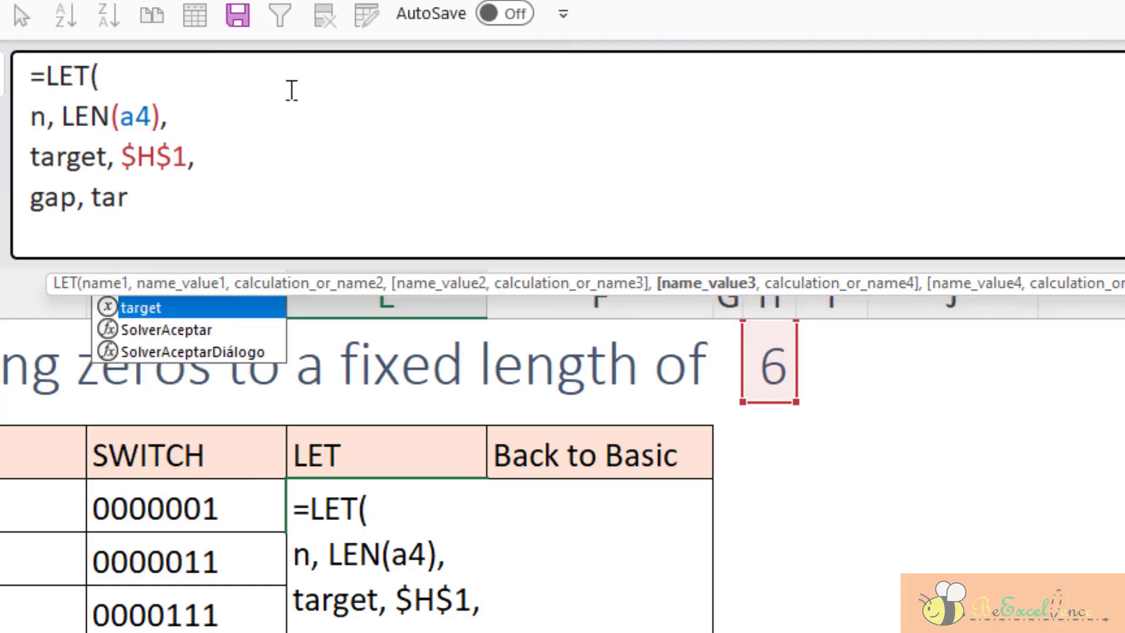
type("get - ")
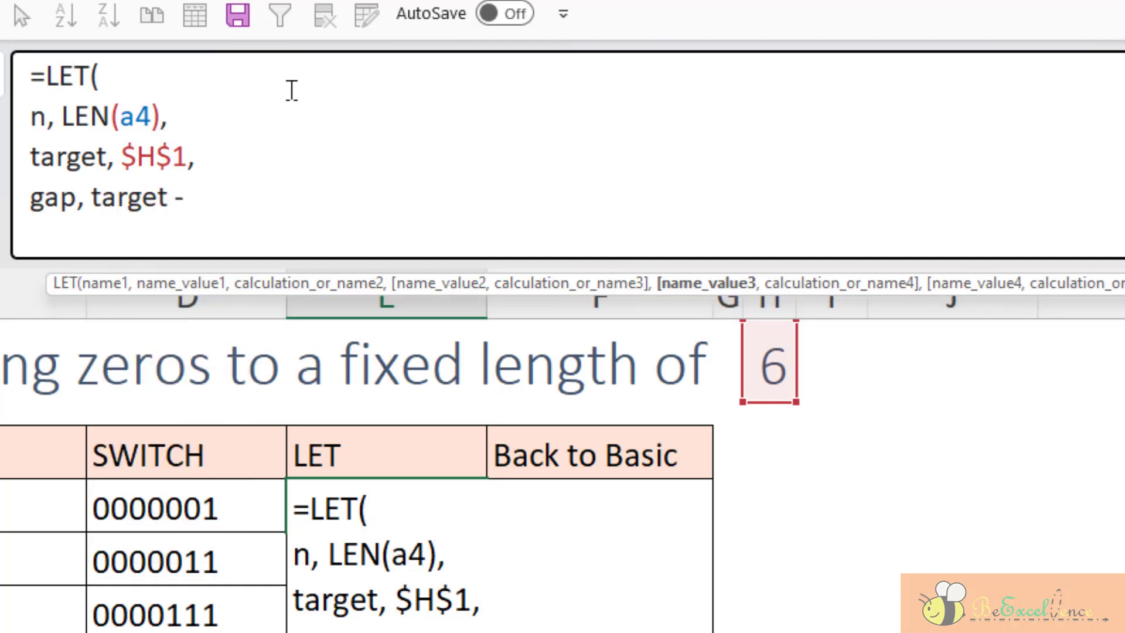
type("n,")
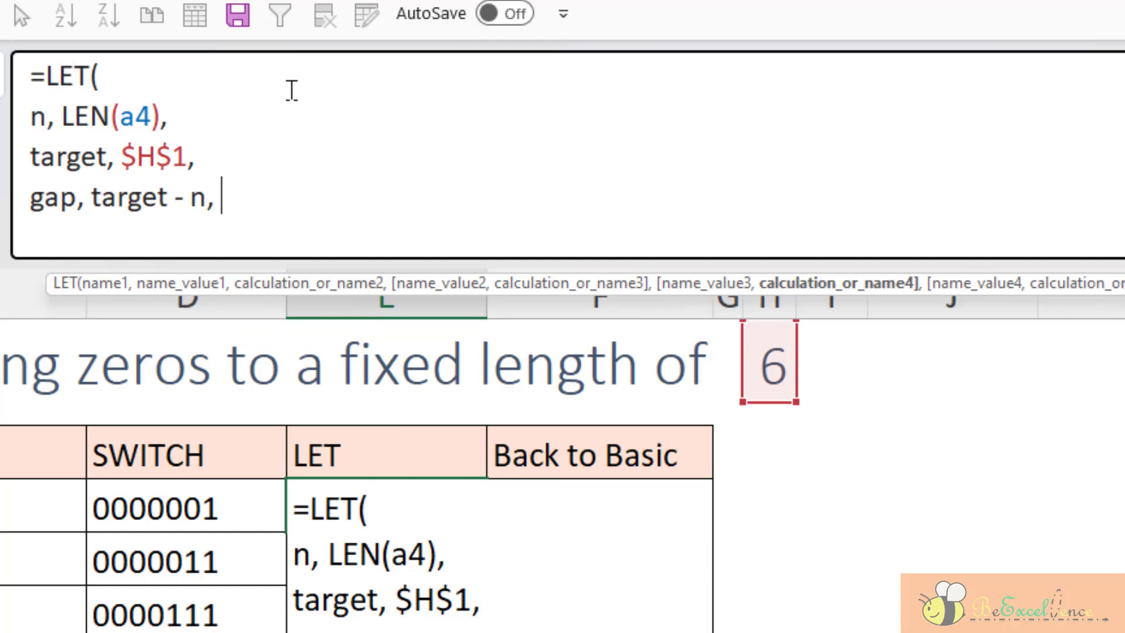
key("alt+Return")
type("pad, ")
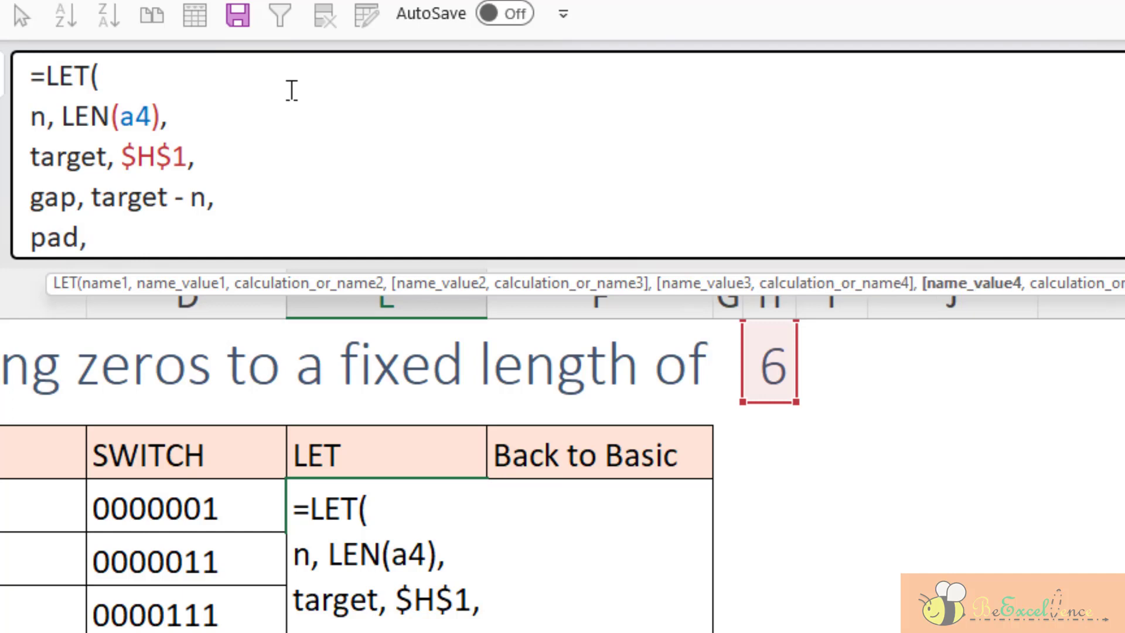
type("REPT(")
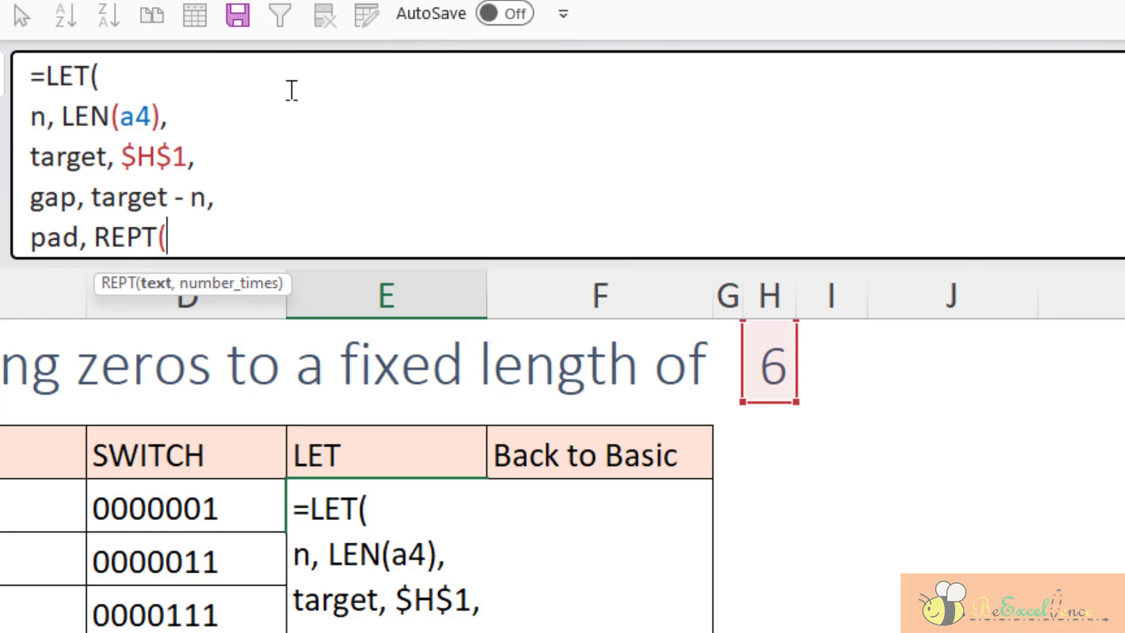
type("\")")
key("BackSpace")
type("0\",")
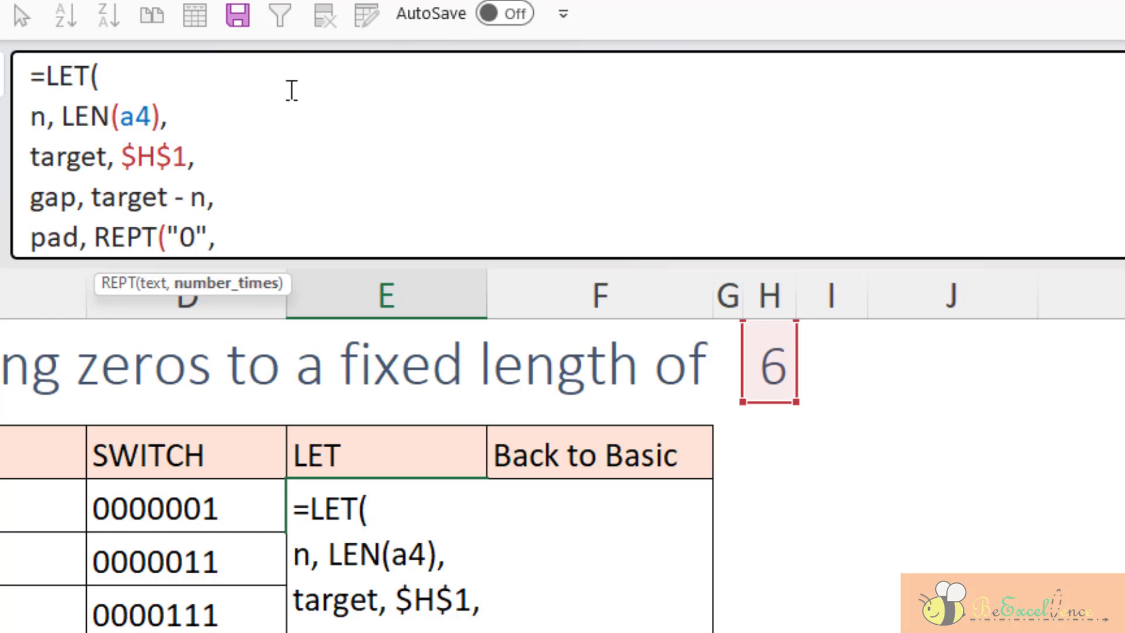
type(" gap),")
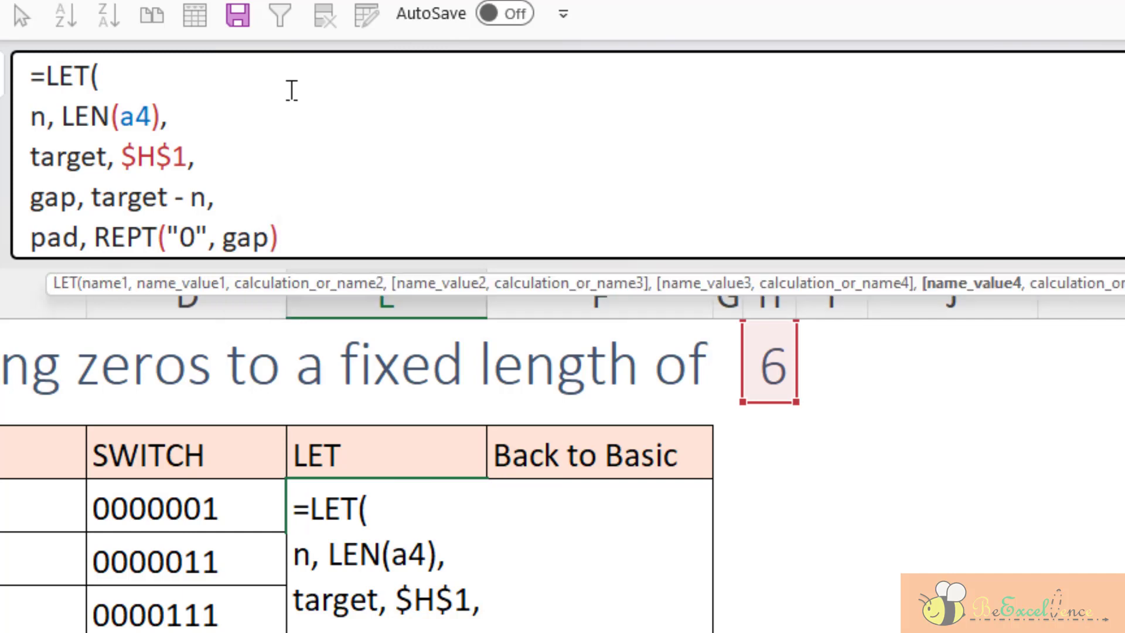
key("alt+Return")
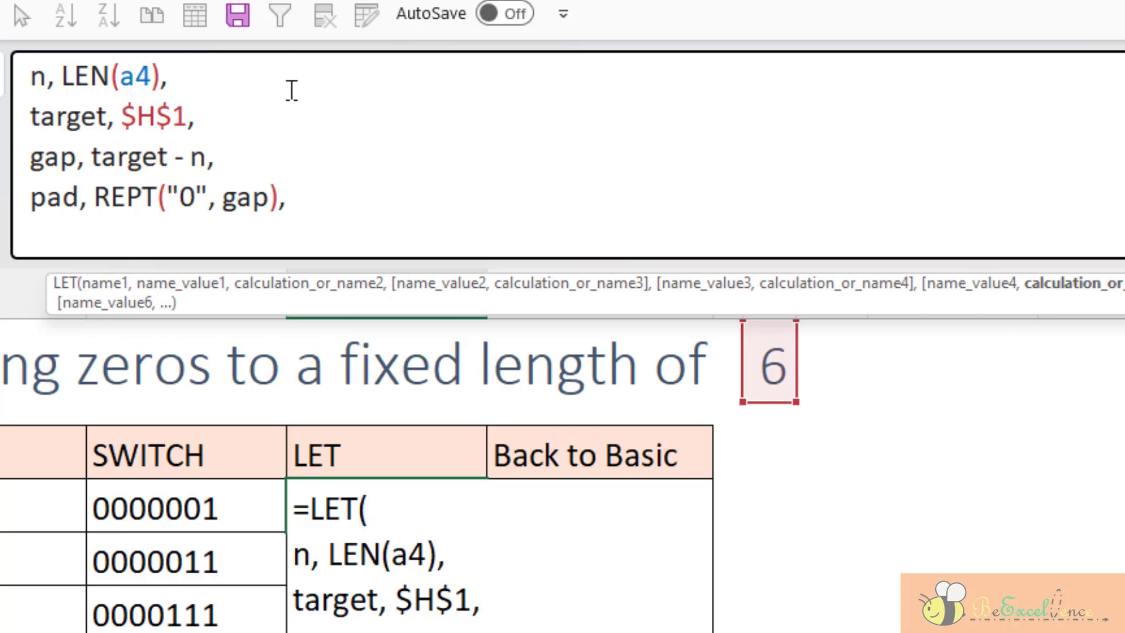
type("pad ")
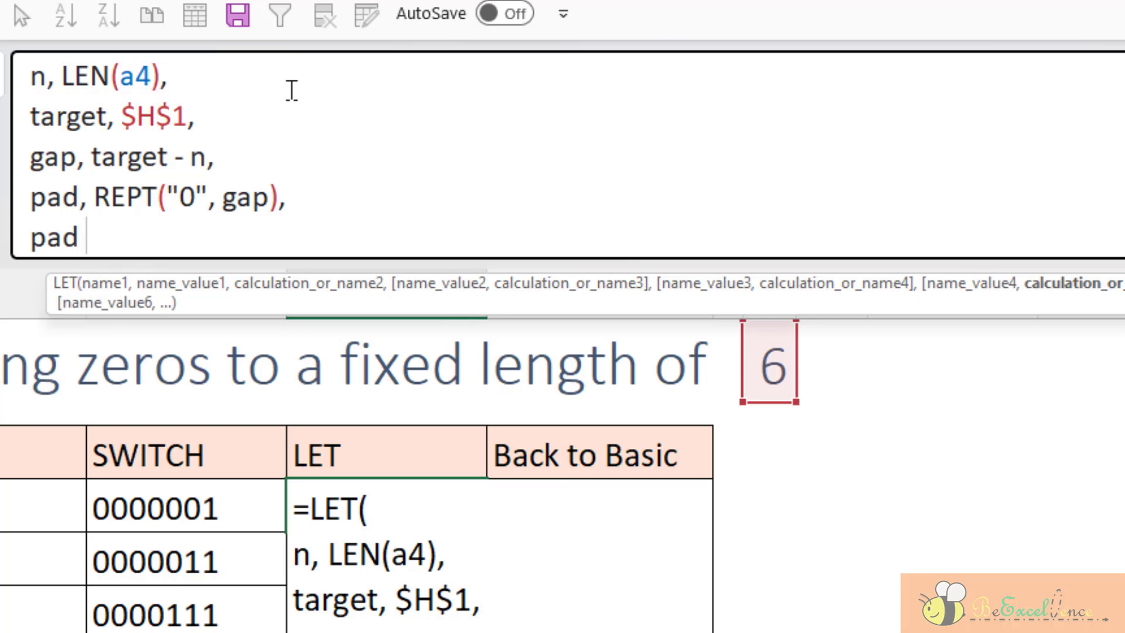
type("& a")
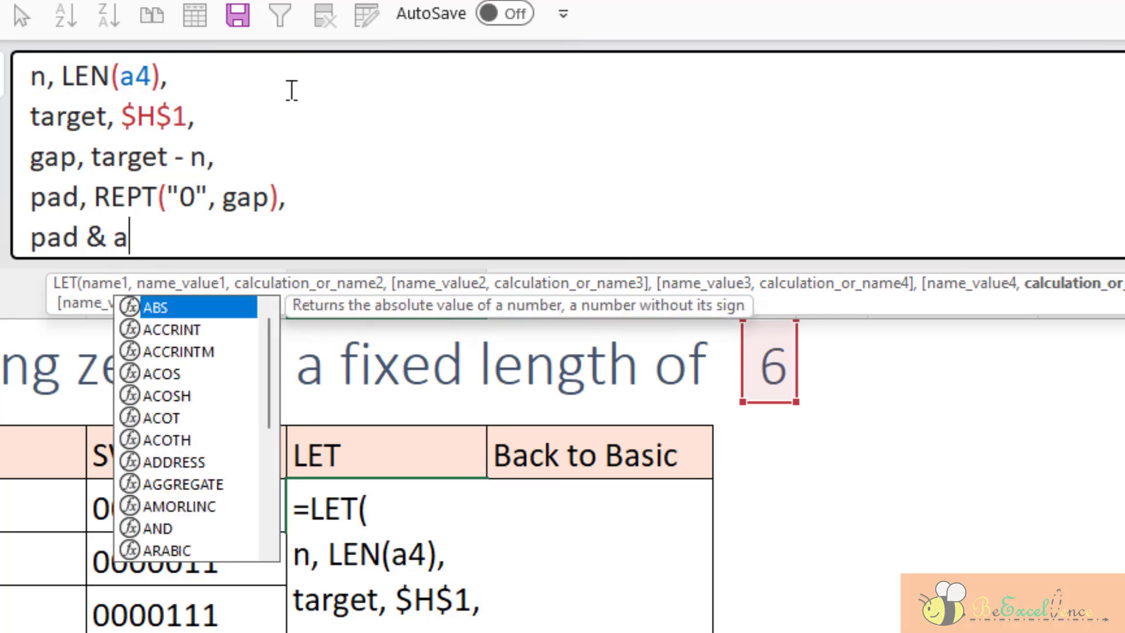
type("4)")
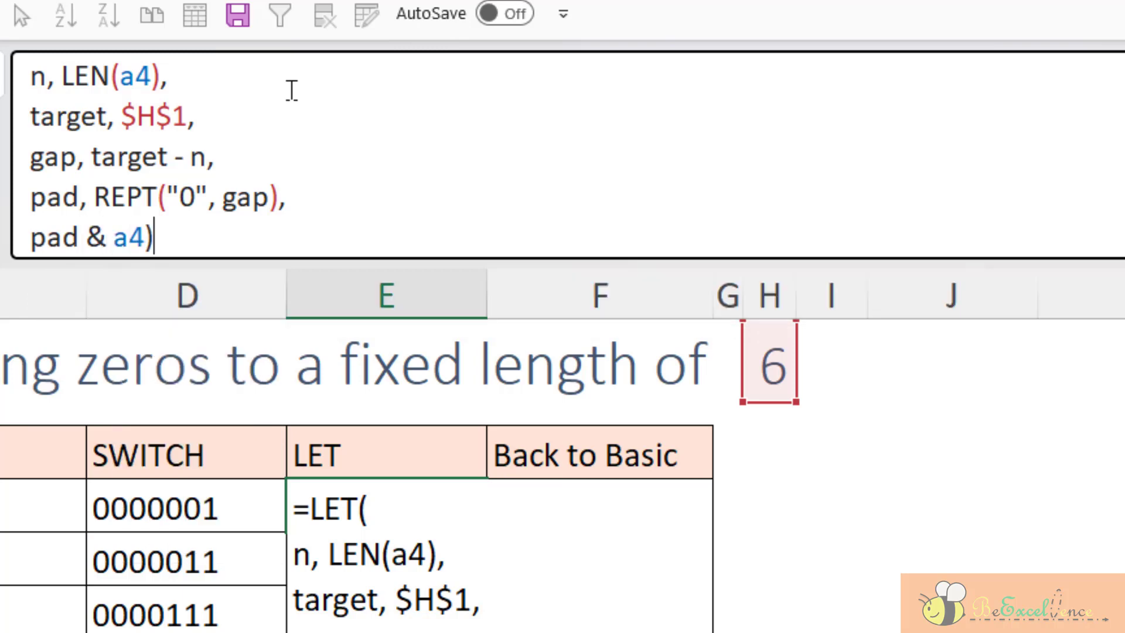
key("Return")
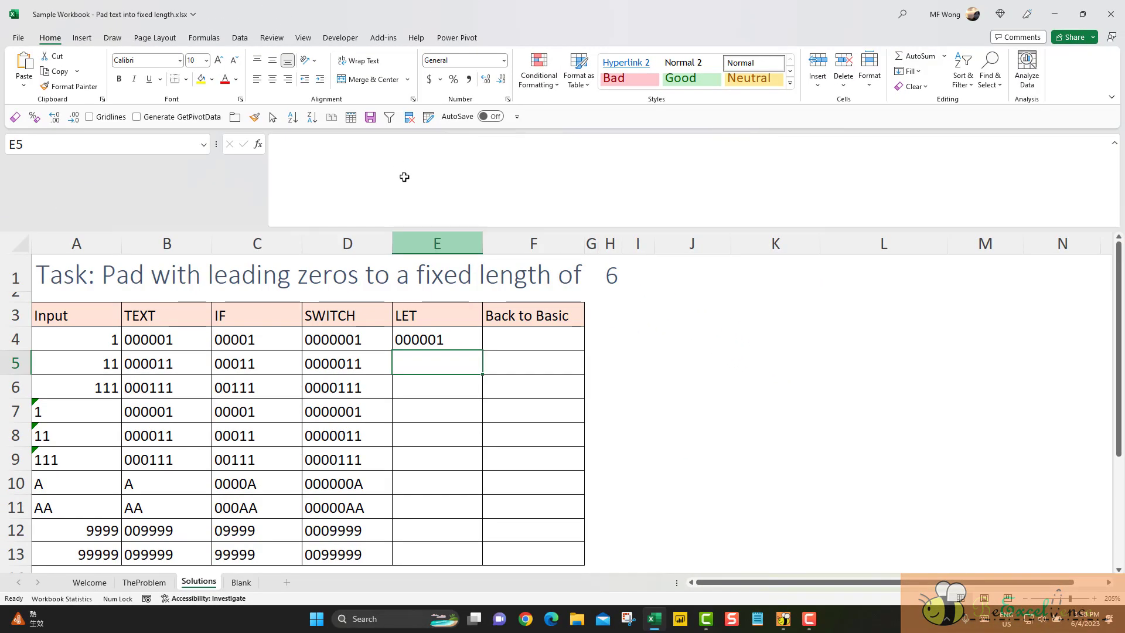
- Fill the LET formula down to E13, then try H1 lengths 5 and 9, ending at 7
left_click(461, 329)
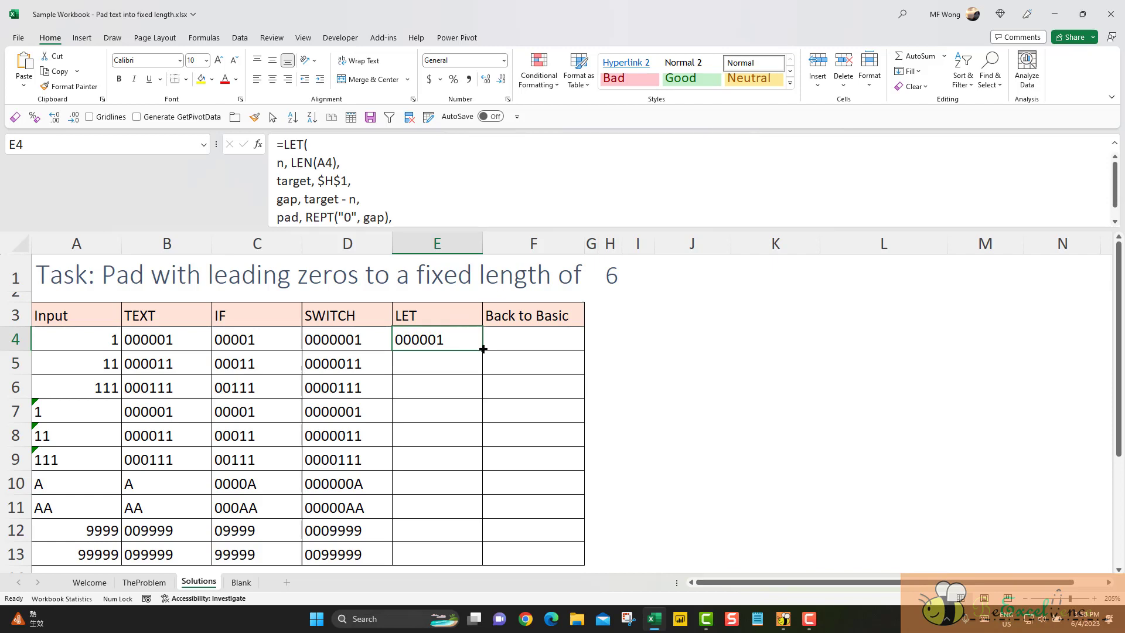
double_click(482, 349)
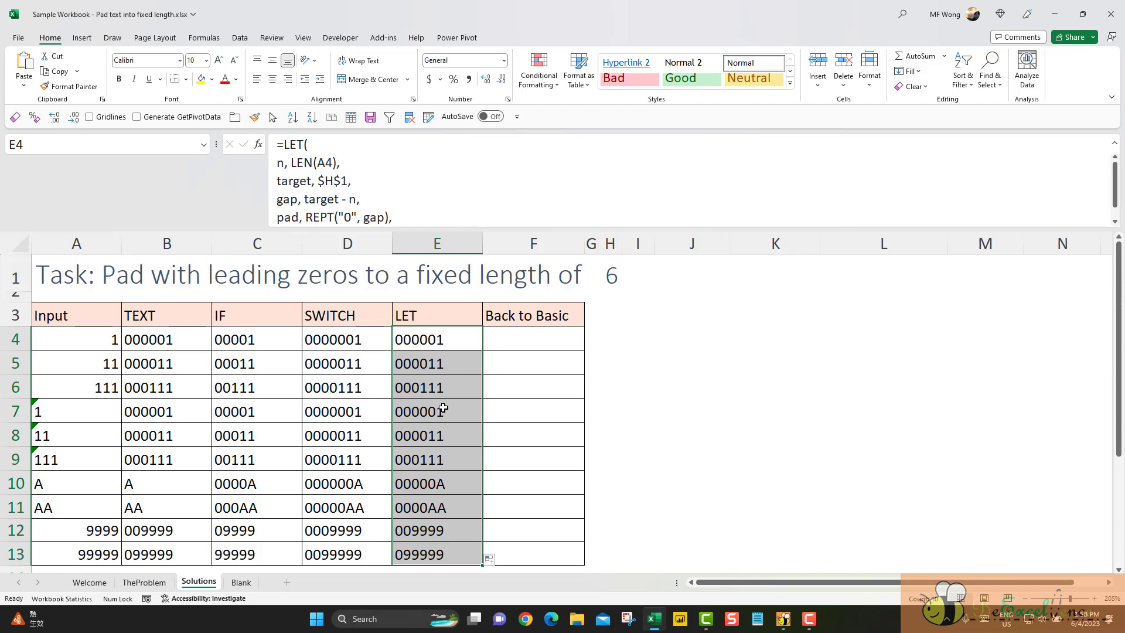
left_click(610, 273)
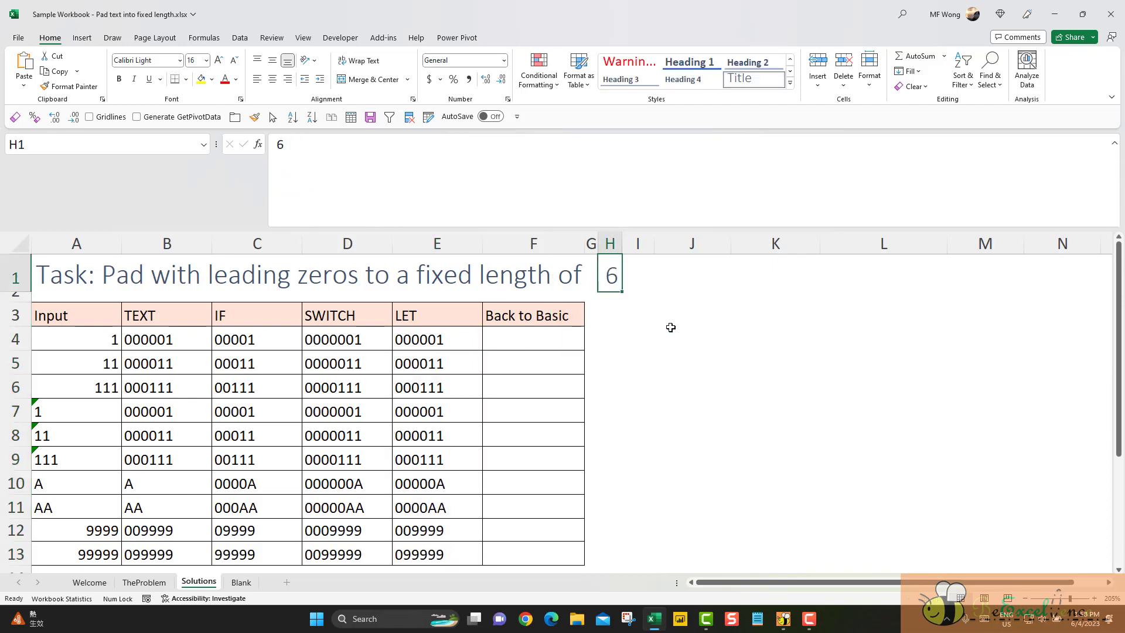
type("5")
key("ctrl+Return")
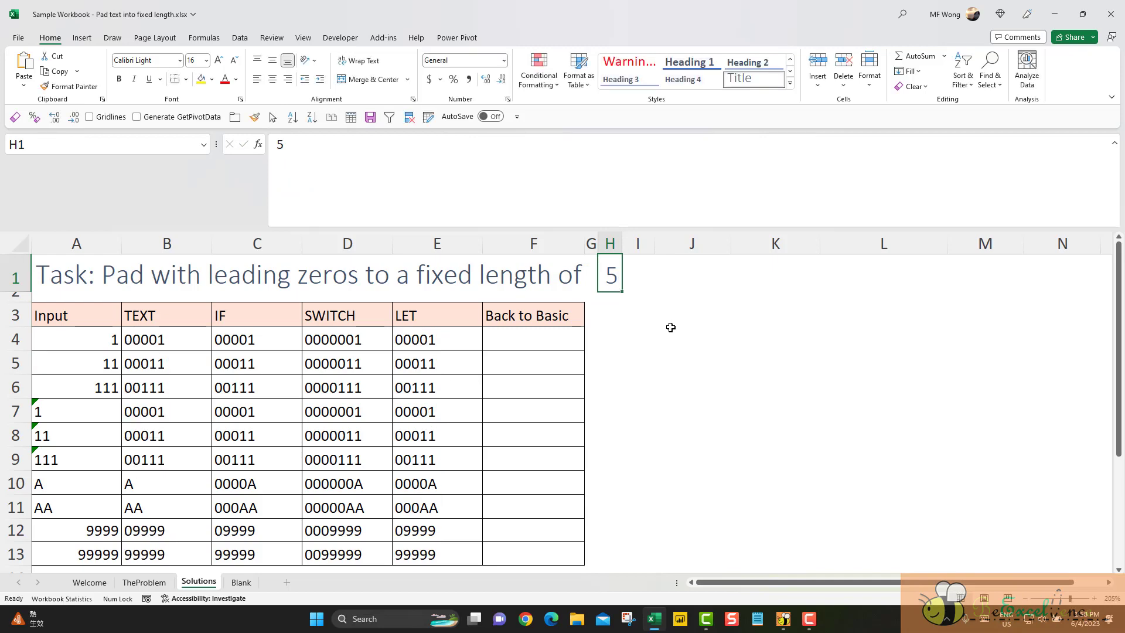
type("9")
key("ctrl+Return")
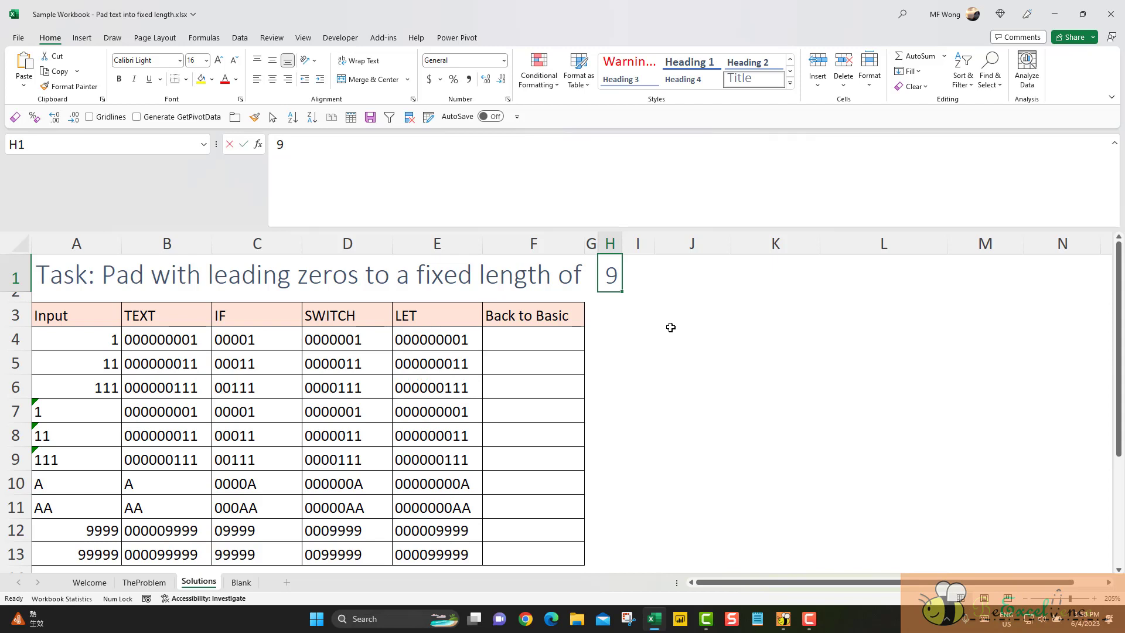
type("7")
key("ctrl+Return")
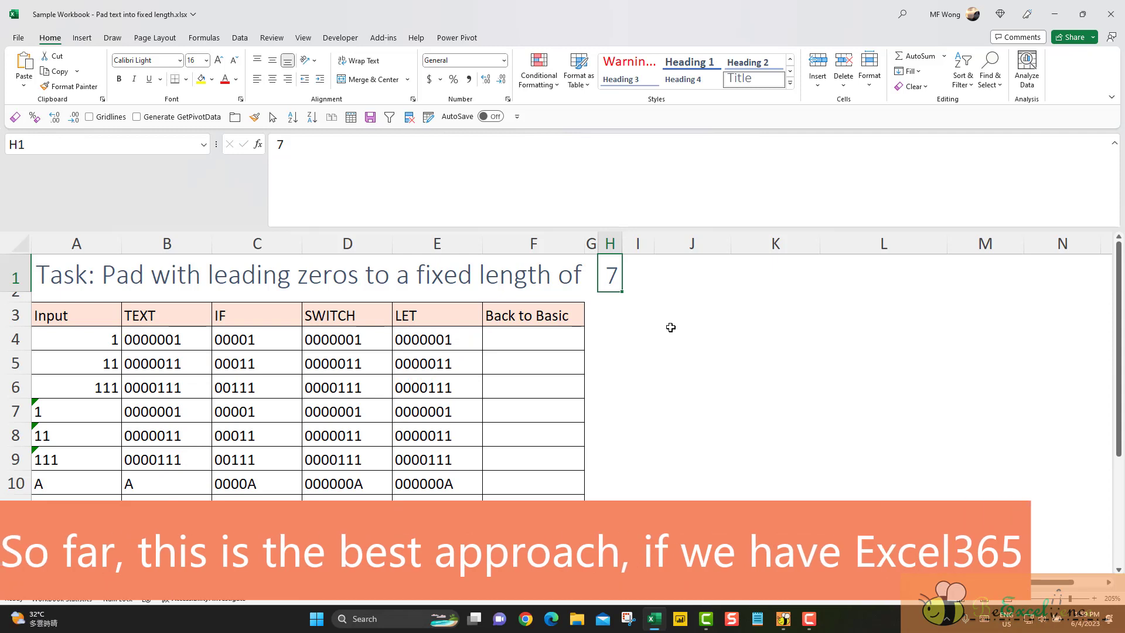
- Review each line of E4's LET formula in the formula bar, then select F4
left_click(460, 339)
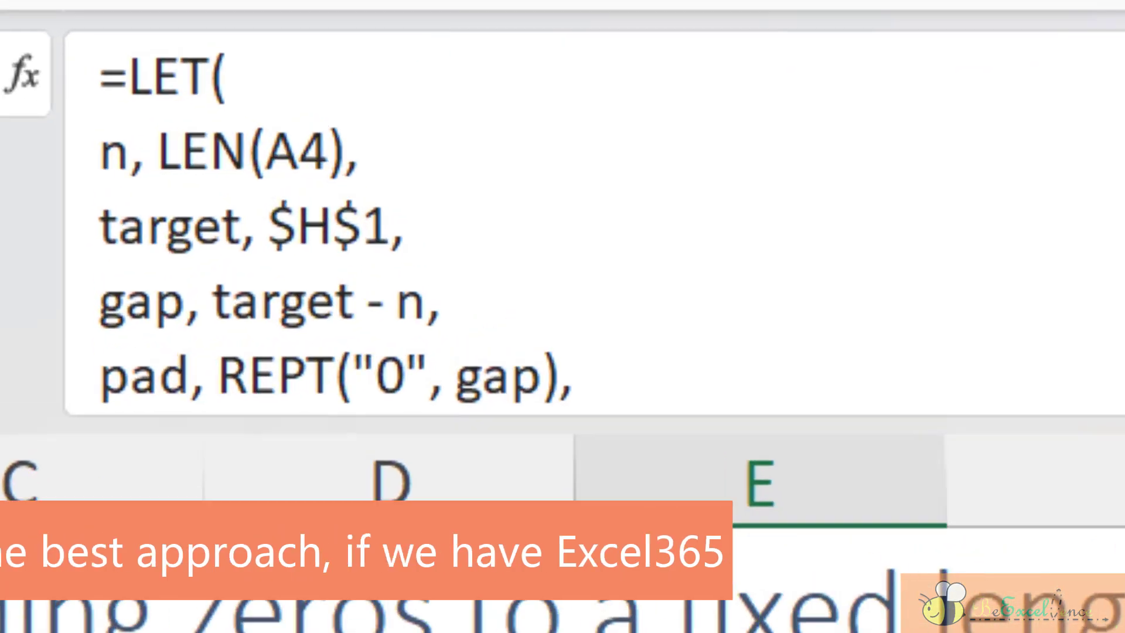
left_click(380, 79)
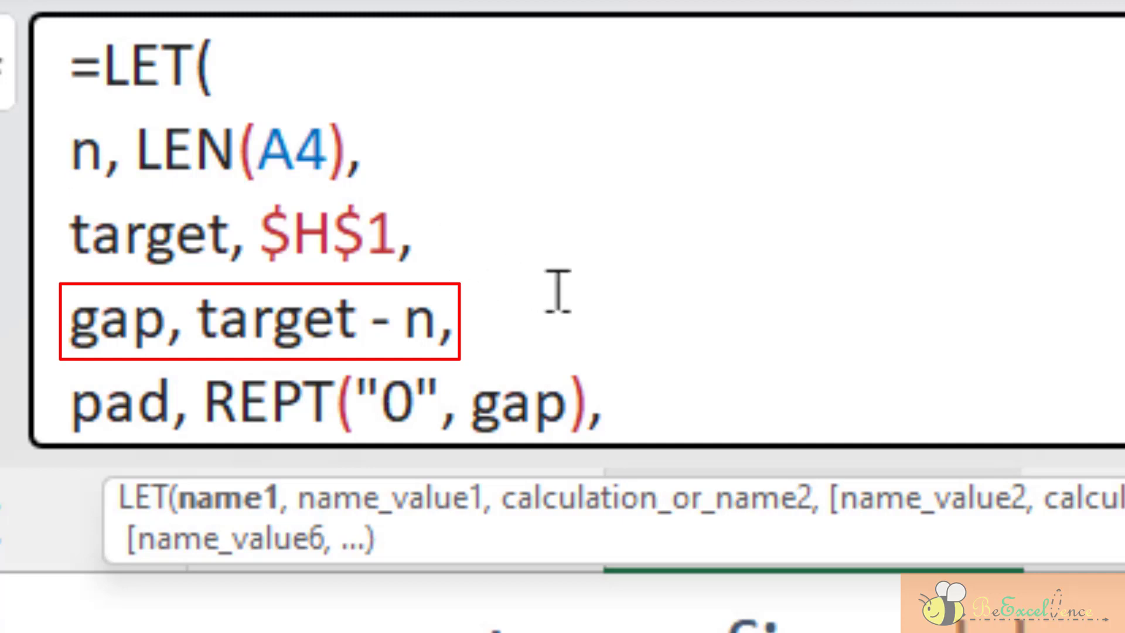
scroll(560, 292, "down", 1)
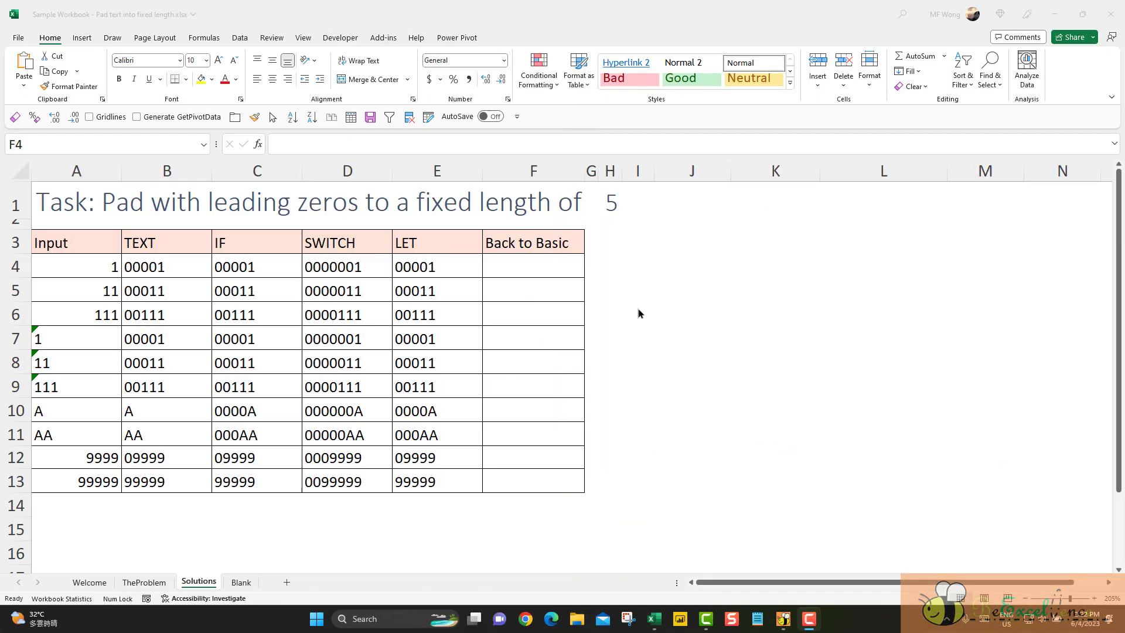
left_click(564, 262)
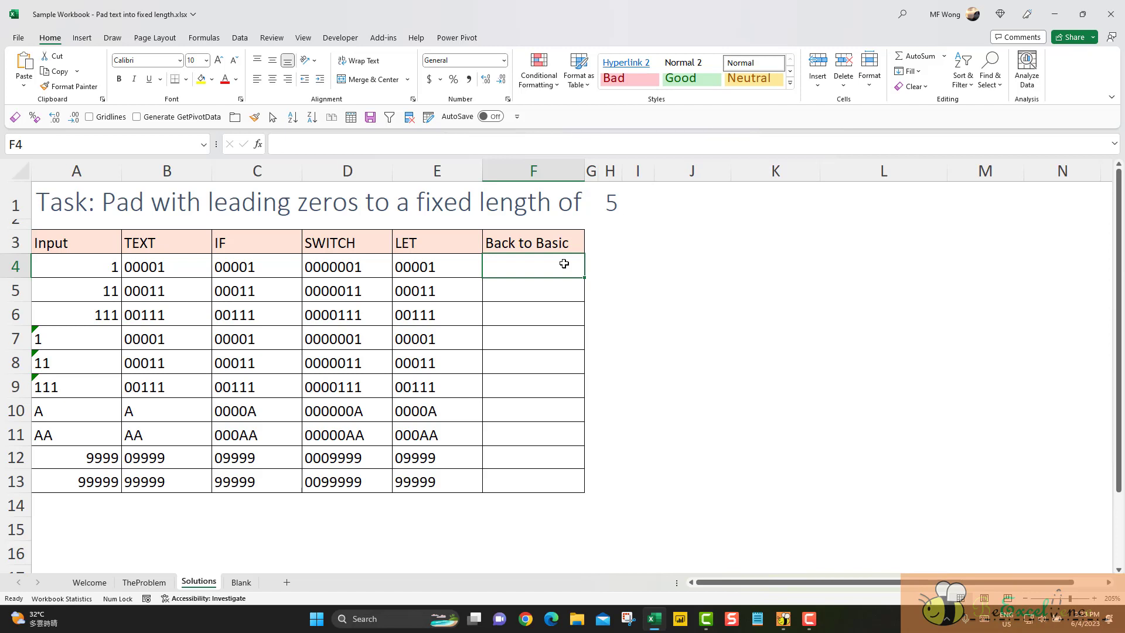
- Enter ="00000"&A4 in F4 and fill it down to F13
type("=")
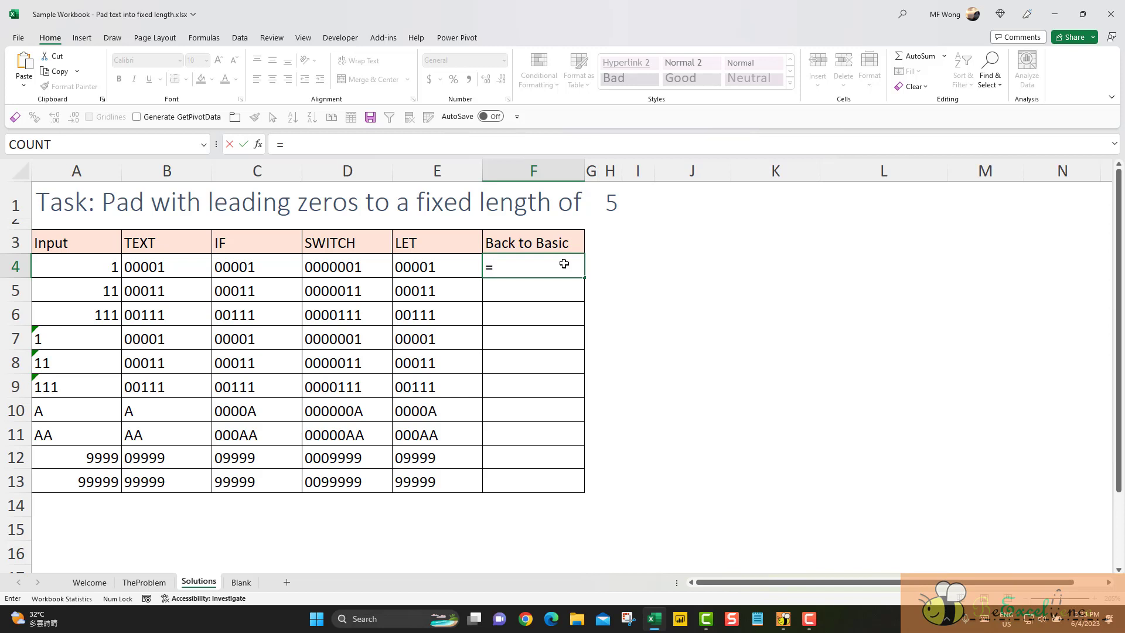
type("\"00000")
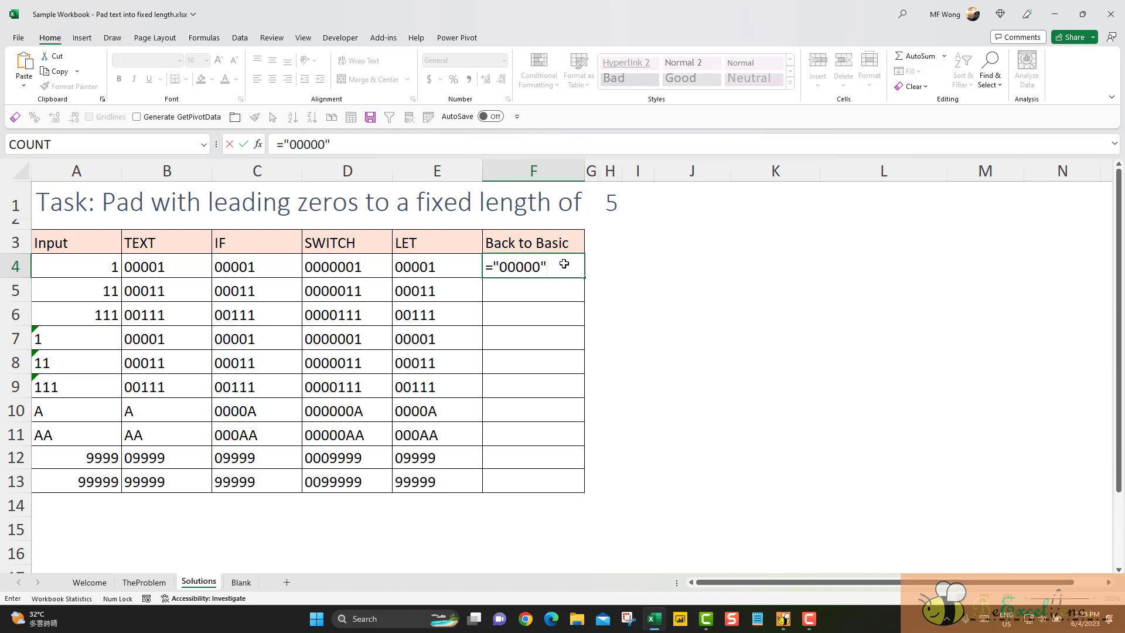
type("\"&")
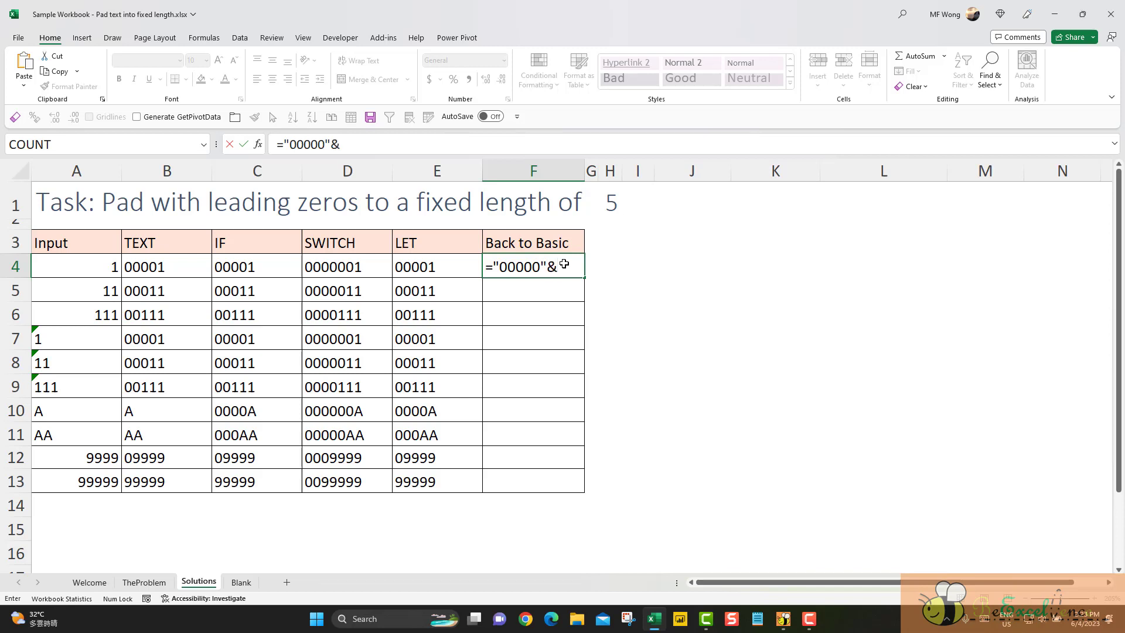
left_click(68, 260)
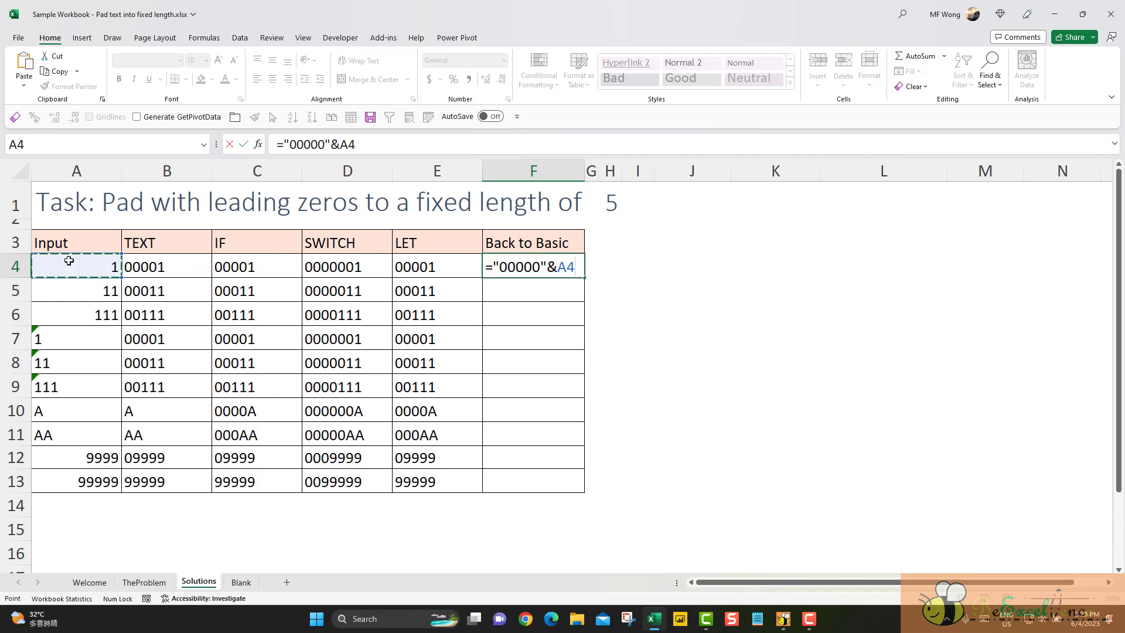
key("Return")
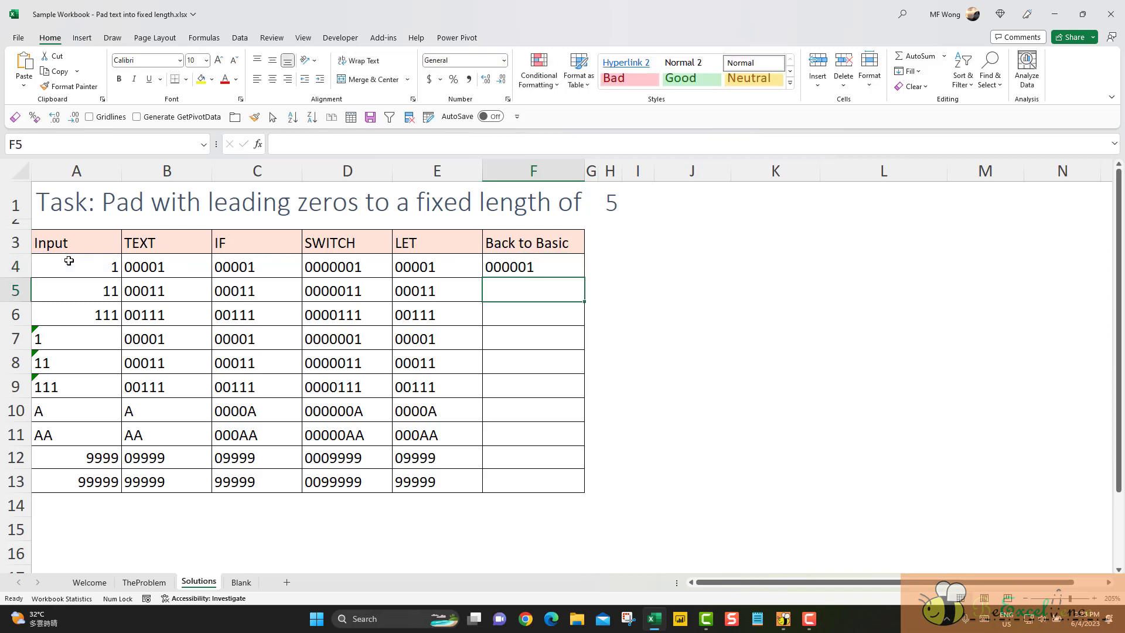
key("Up")
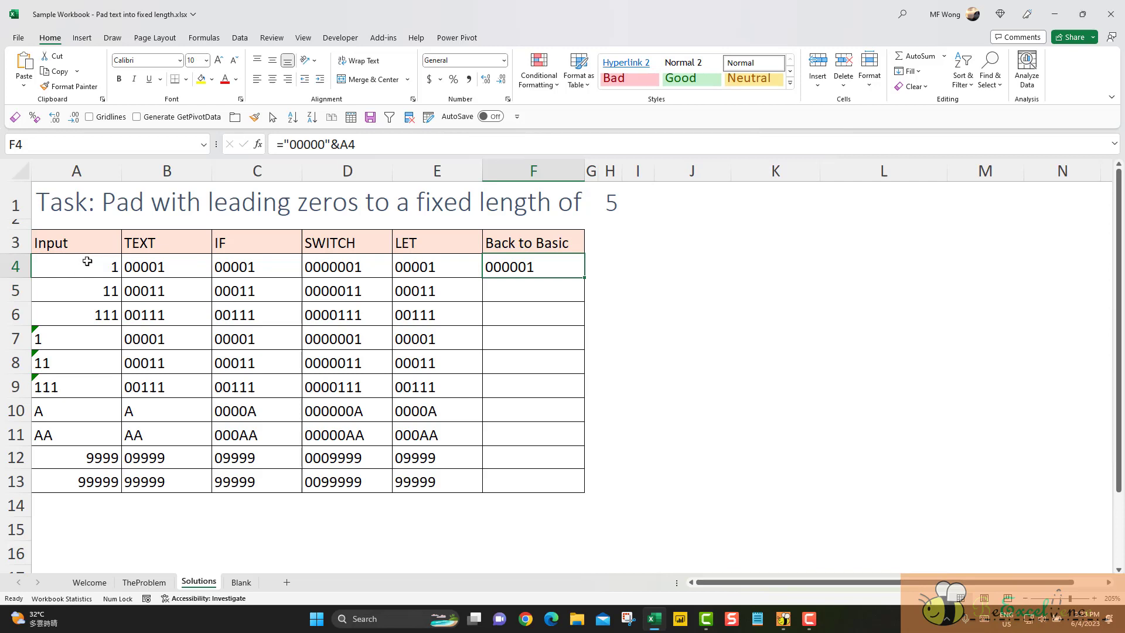
double_click(585, 276)
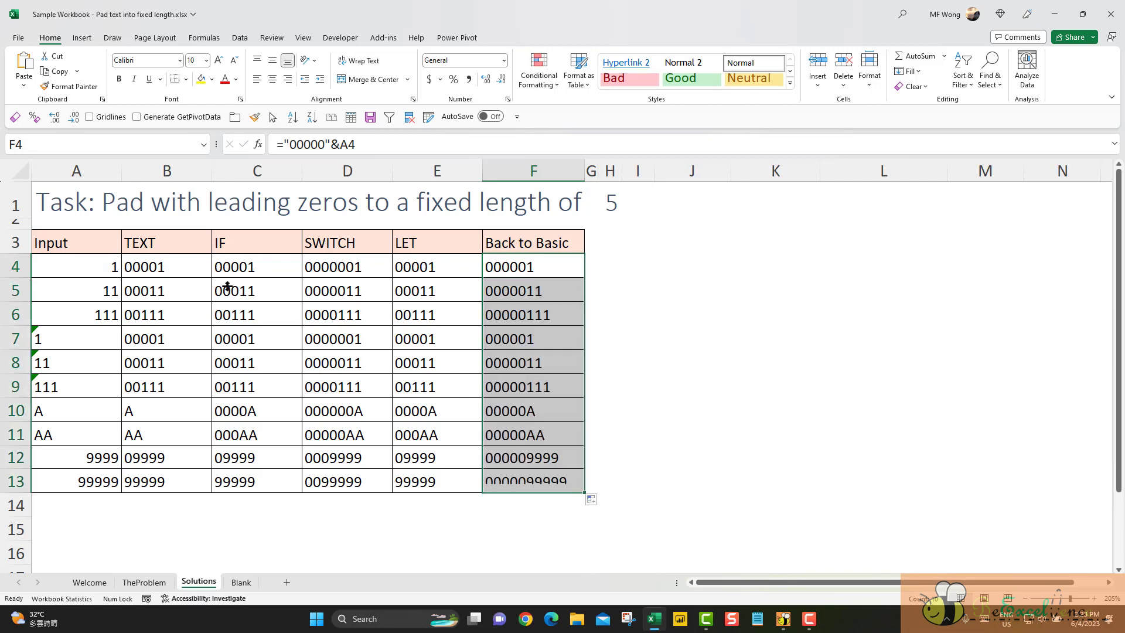
- Inspect the filled formulas in F5 and F6, then return to F4
left_click(88, 287)
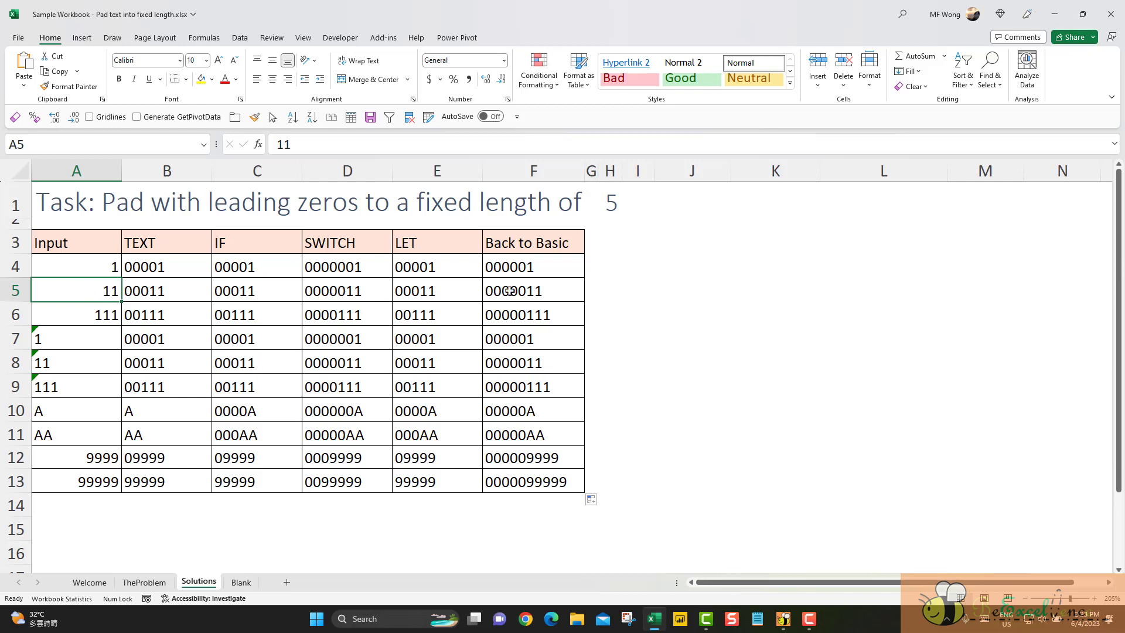
left_click(531, 291)
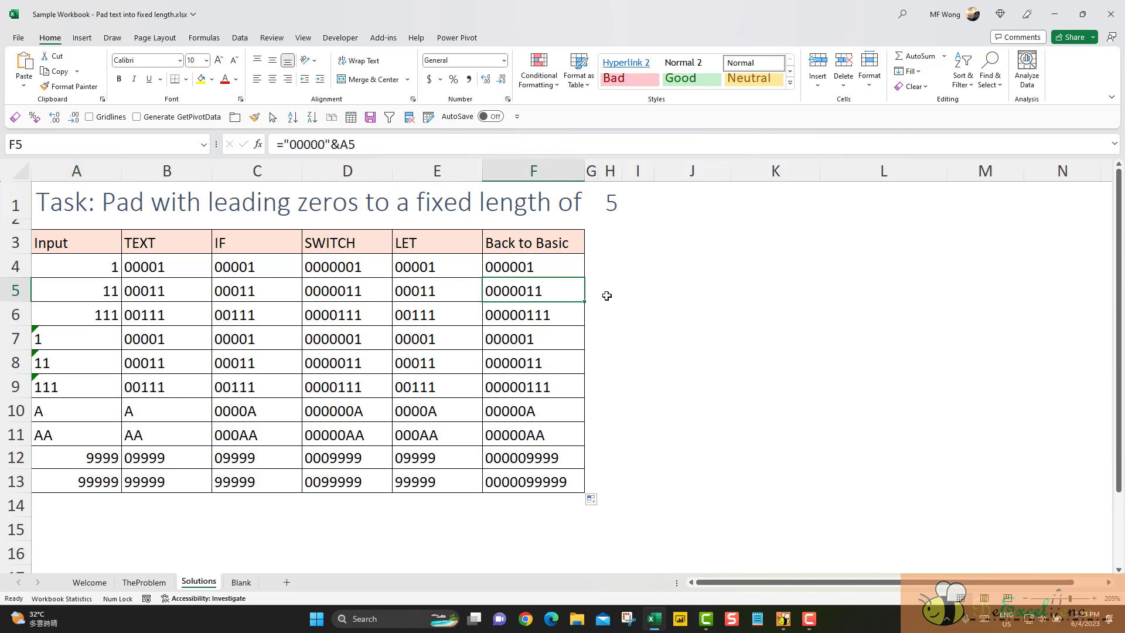
left_click(529, 316)
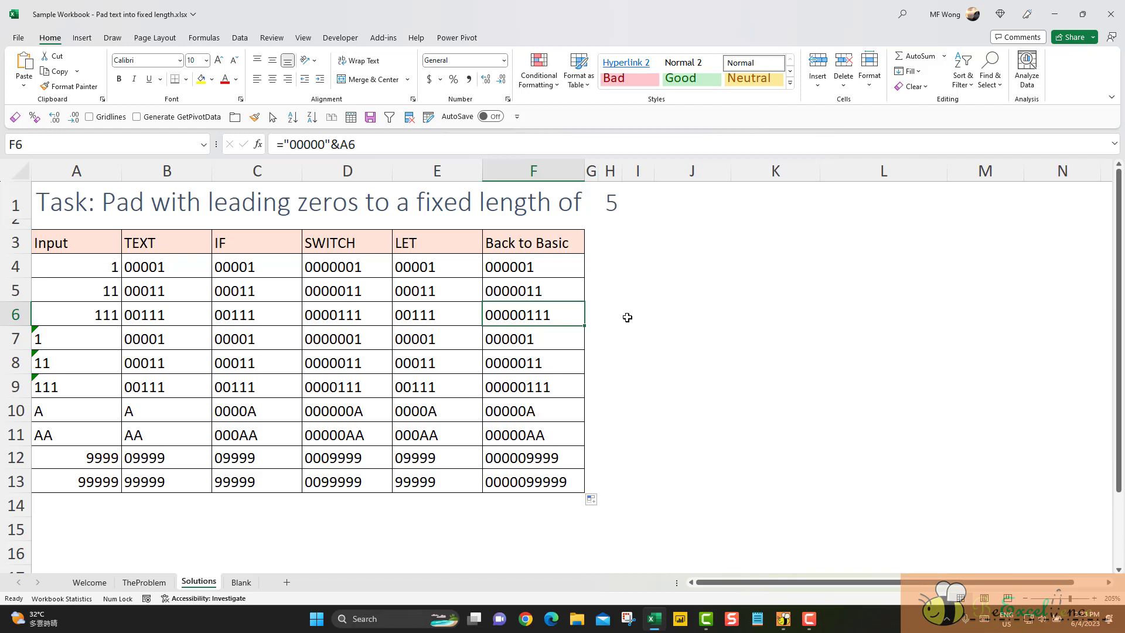
left_click(537, 267)
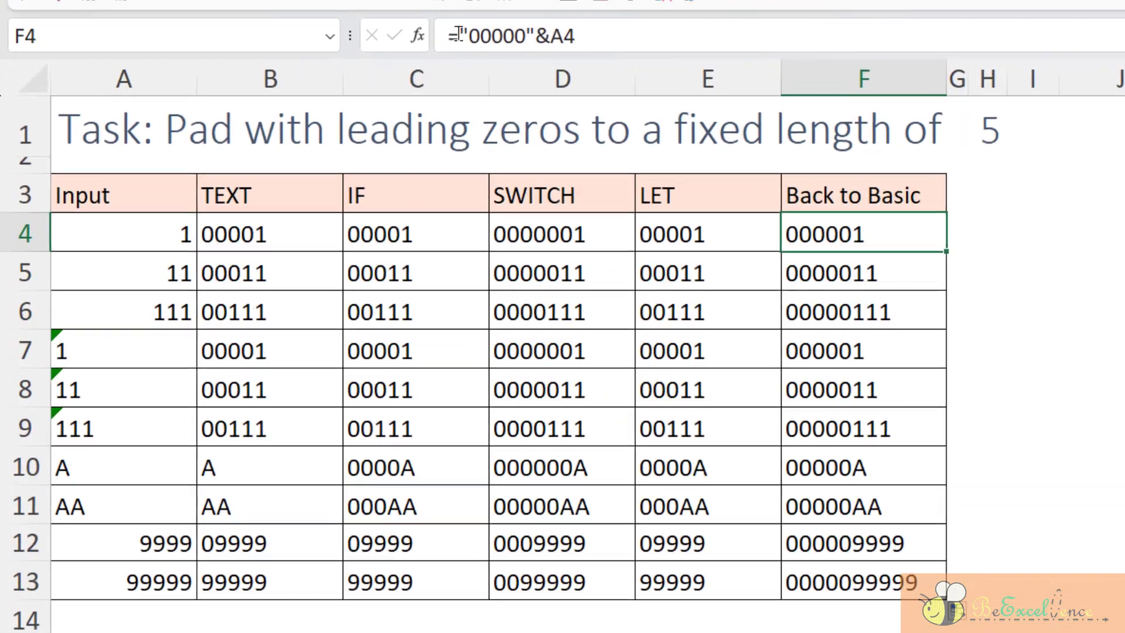
- Enter =RIGHT("00000"&A4, 5) in F4 and fill it down to F13
left_click(284, 144)
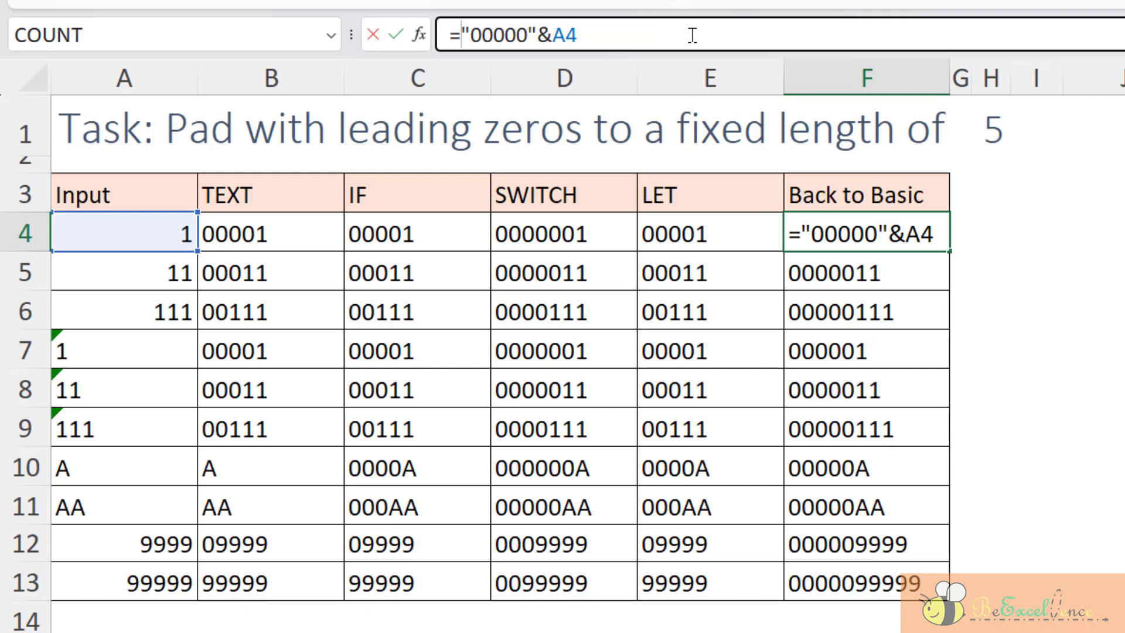
type("RIGHT(\"00000\"&A4")
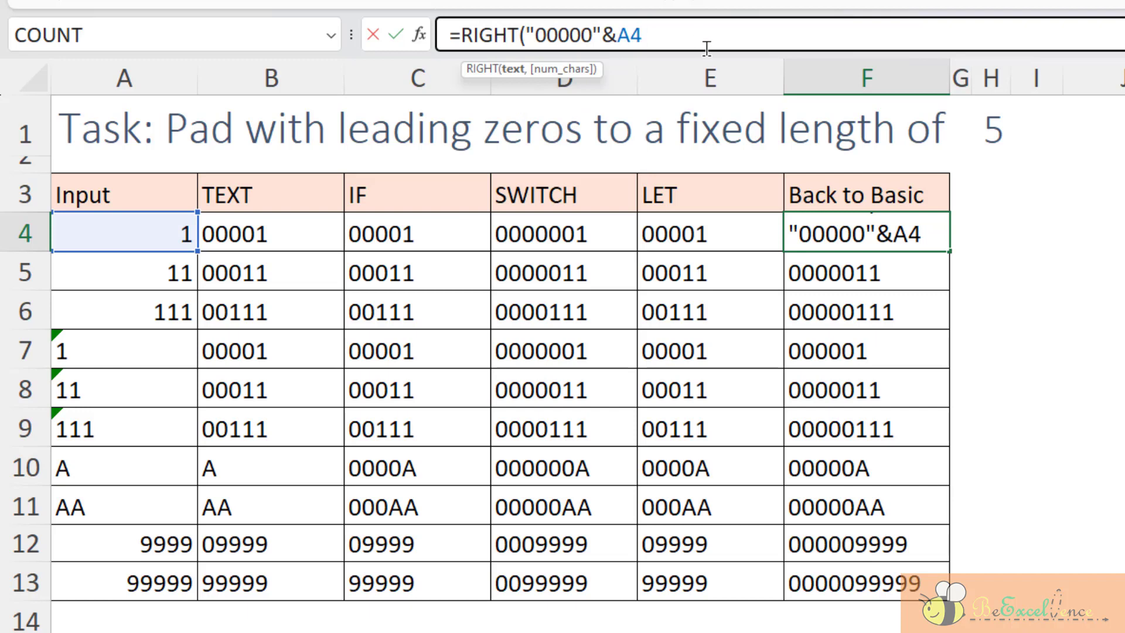
type(", 5")
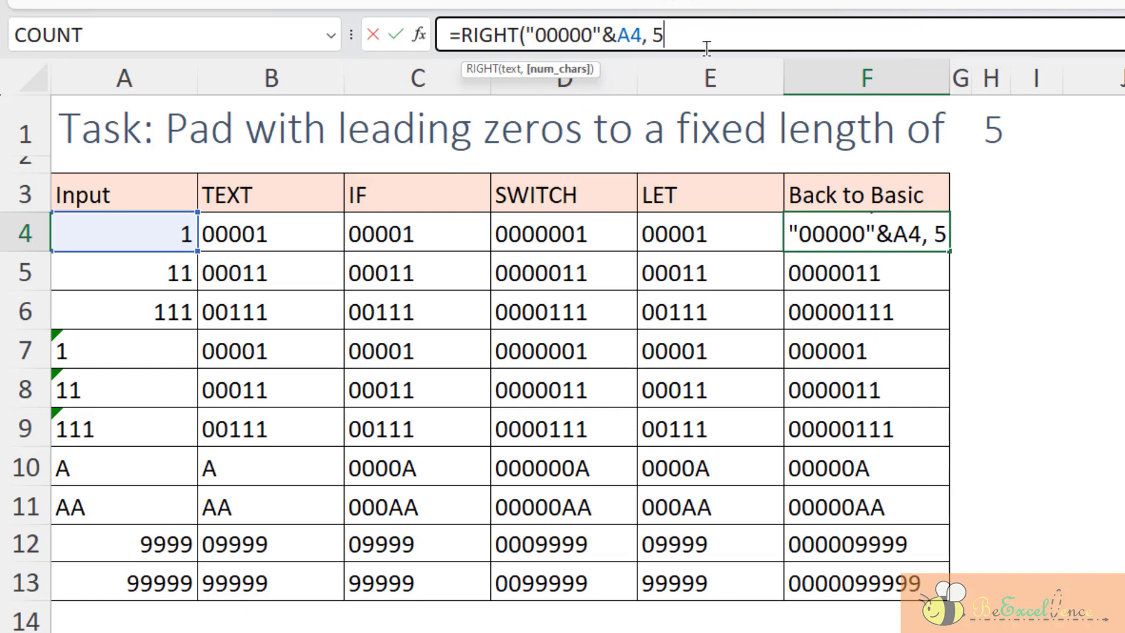
type(")")
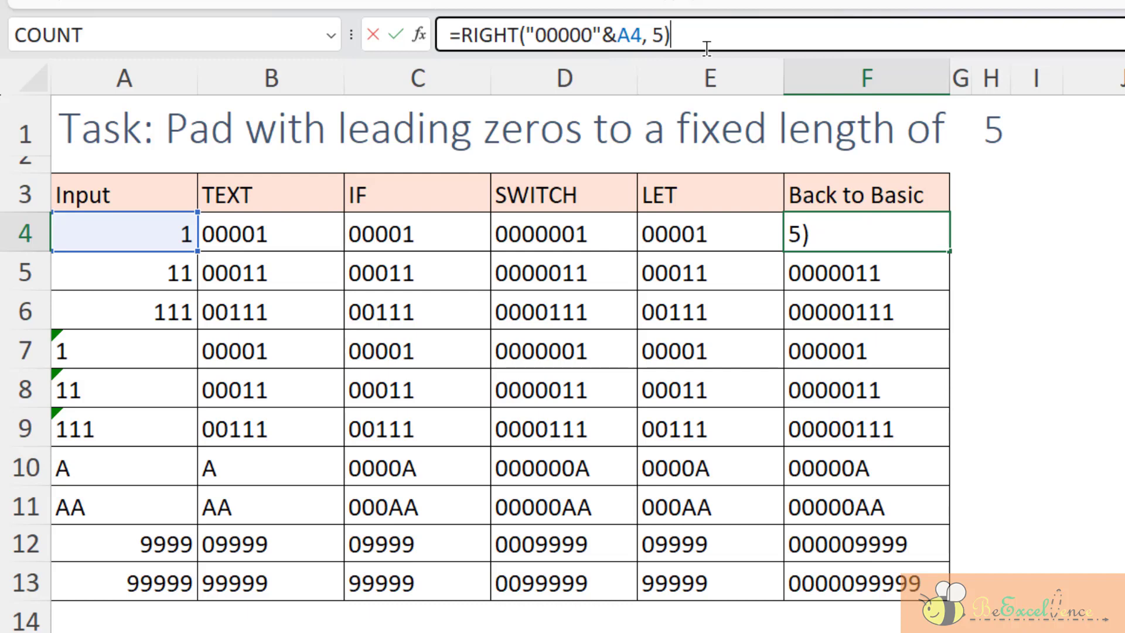
key("Return")
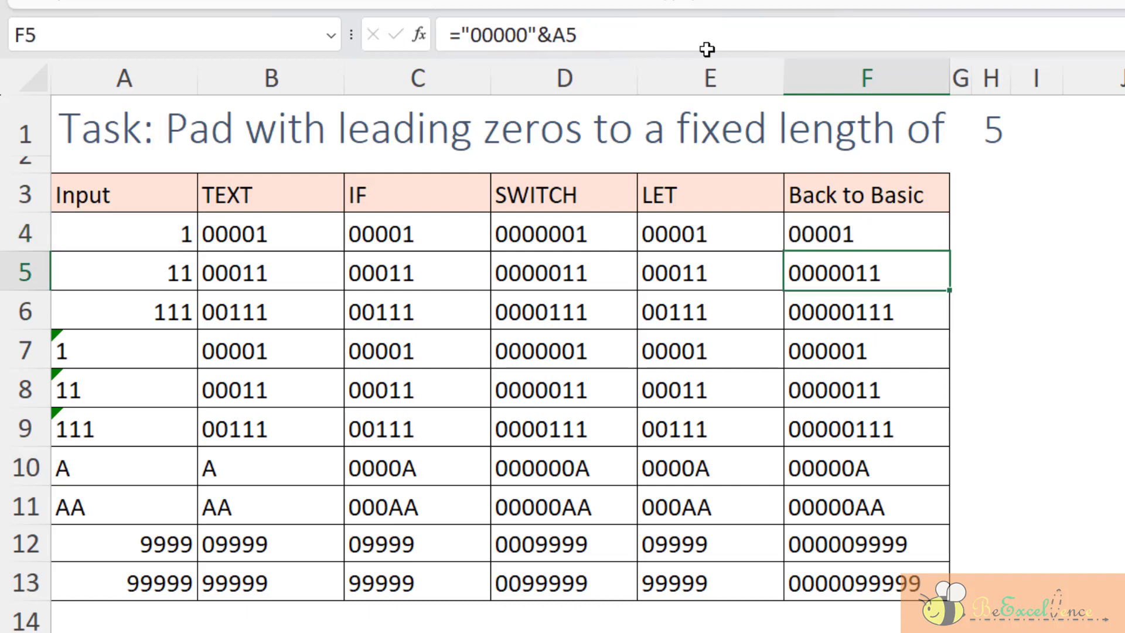
left_click(906, 221)
double_click(949, 251)
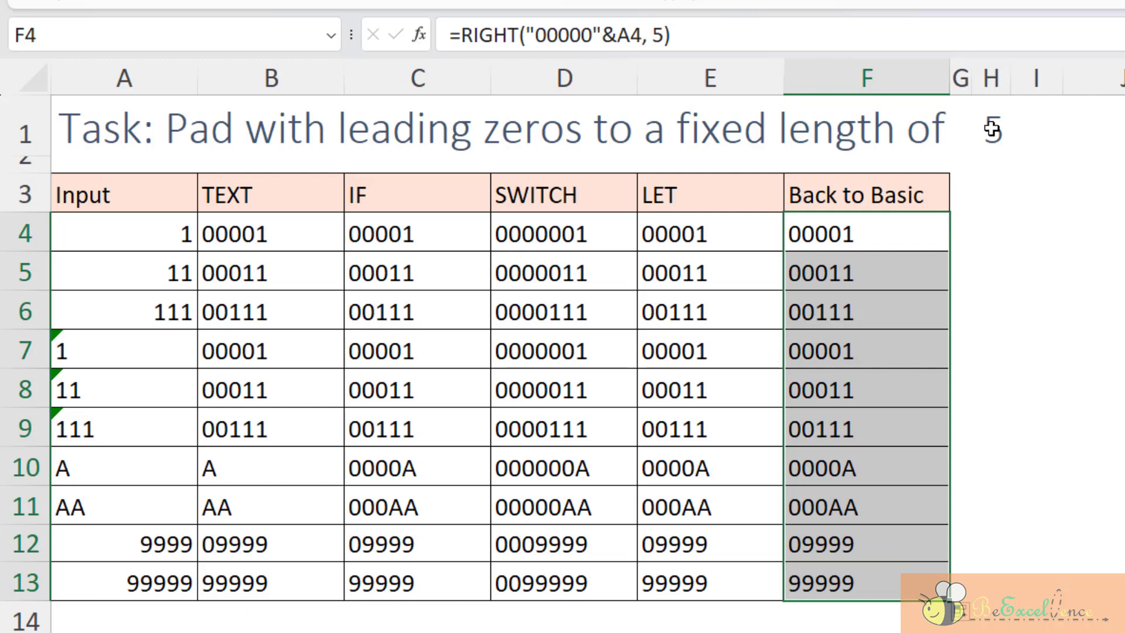
double_click(930, 236)
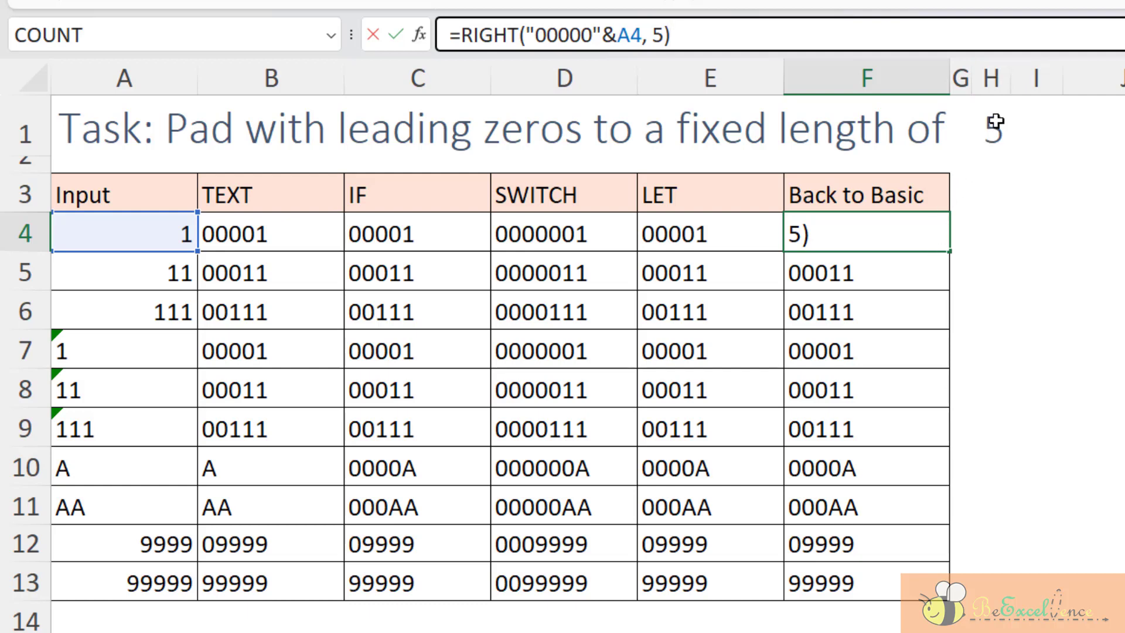
- Replace the fixed length 5 in F4's formula with the absolute reference $H$1
key("Left")
key("shift+Left")
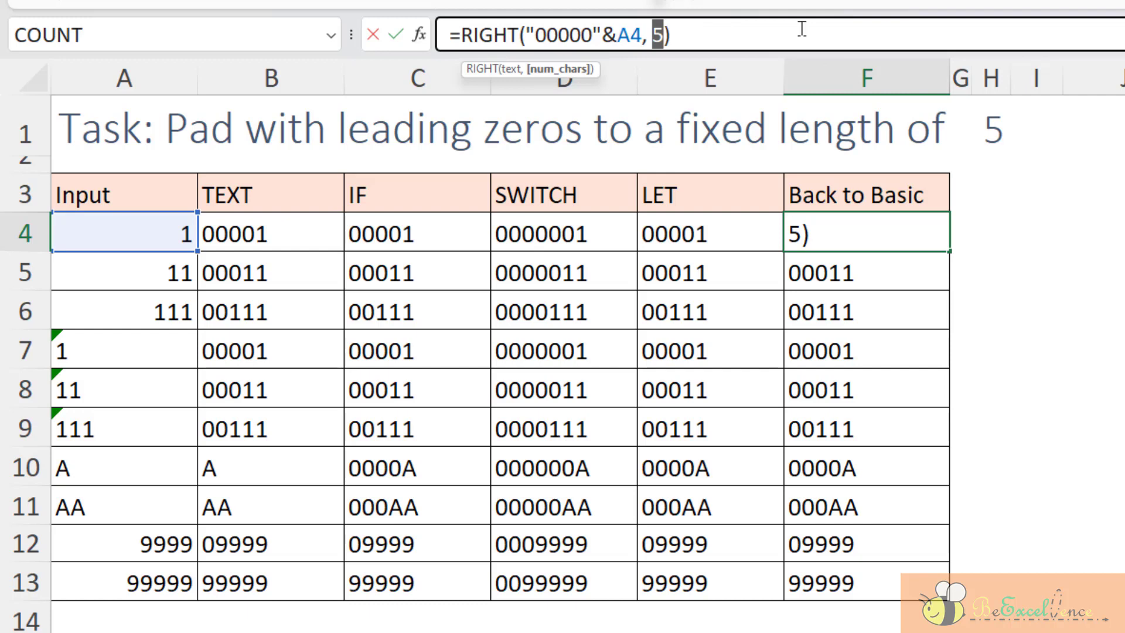
type("H1")
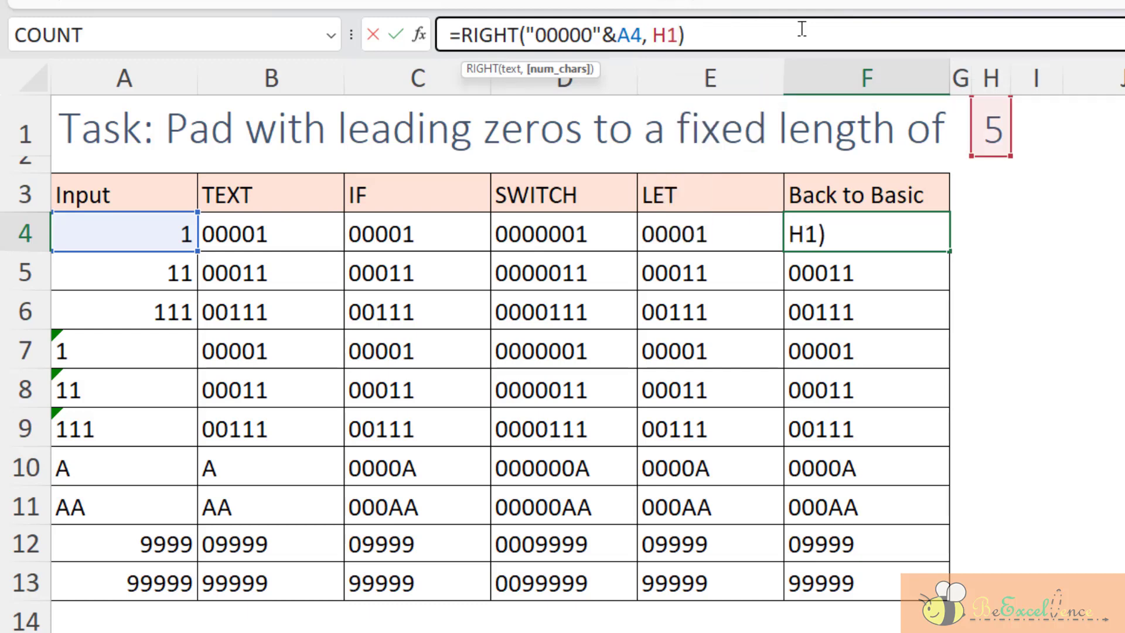
key("F4")
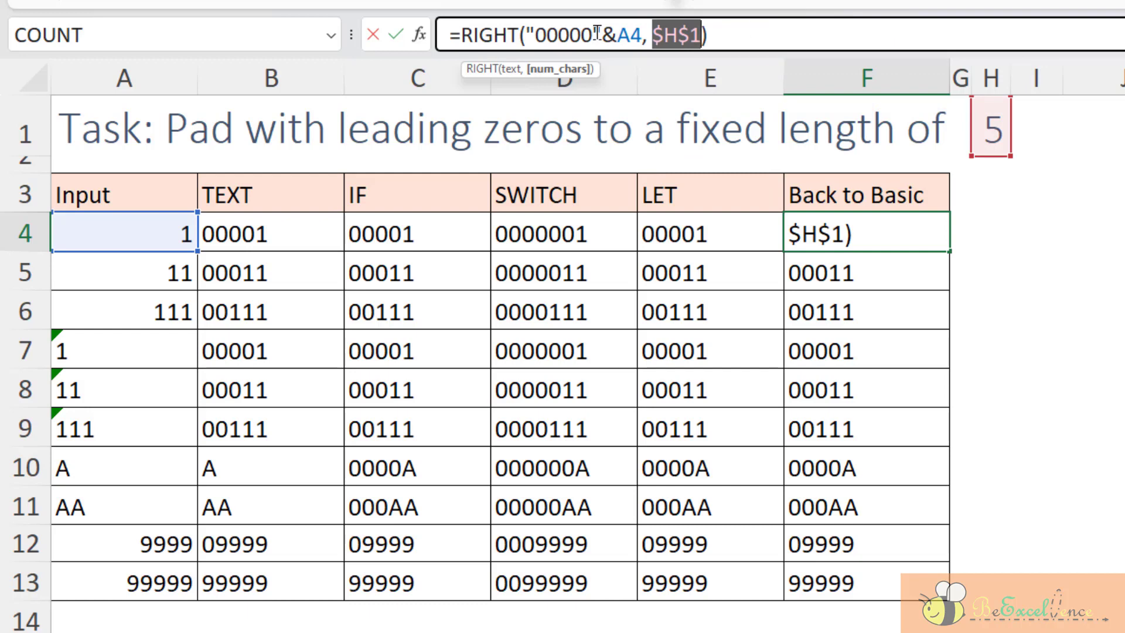
- Swap "00000" for REPT("0",$H$1), confirm, and fill the formula down to F13
key("Left")
key("Left")
key("Left")
key("Left")
key("Left")
key("Left")
key("shift+Left")
key("shift+Left")
key("shift+Left")
key("shift+Left")
key("shift+Left")
key("shift+Left")
key("shift+Left")
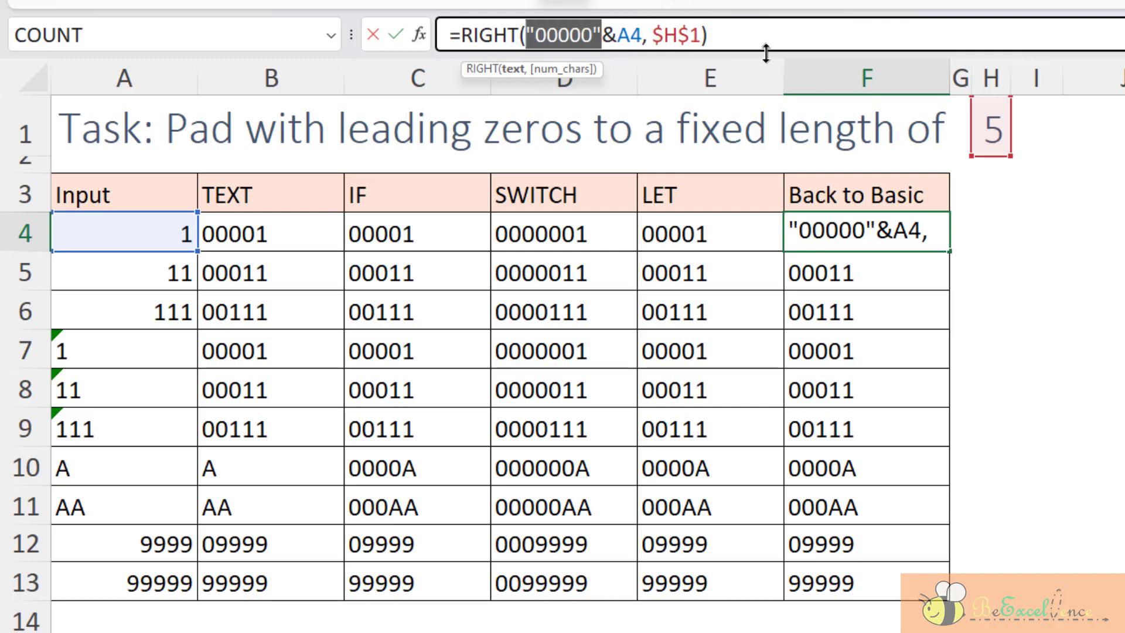
type("REPT(")
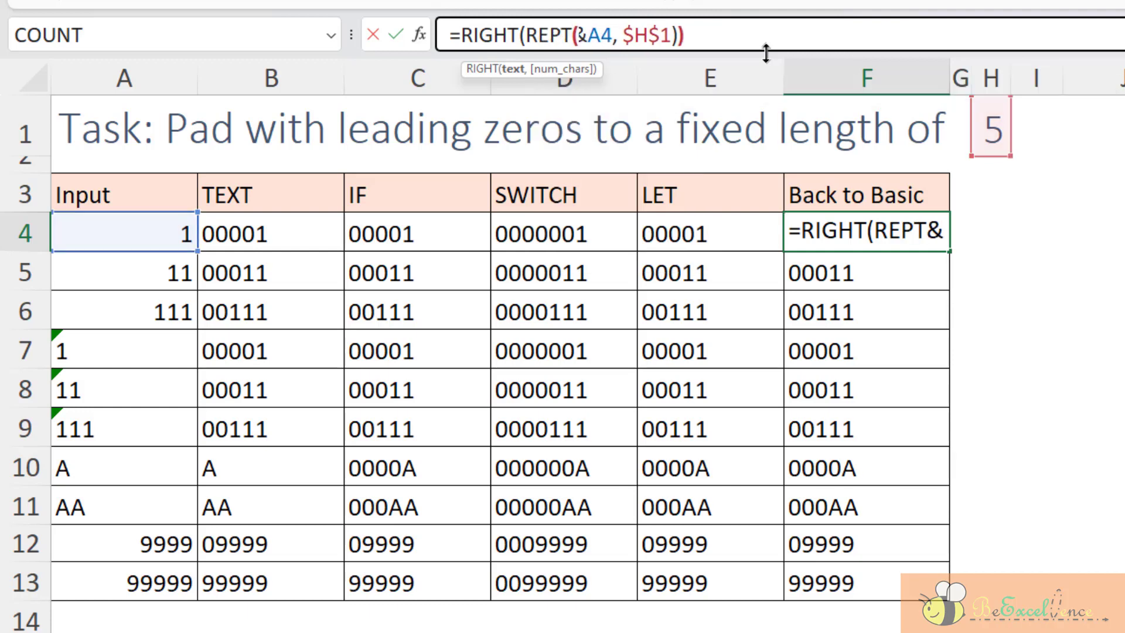
type(")")
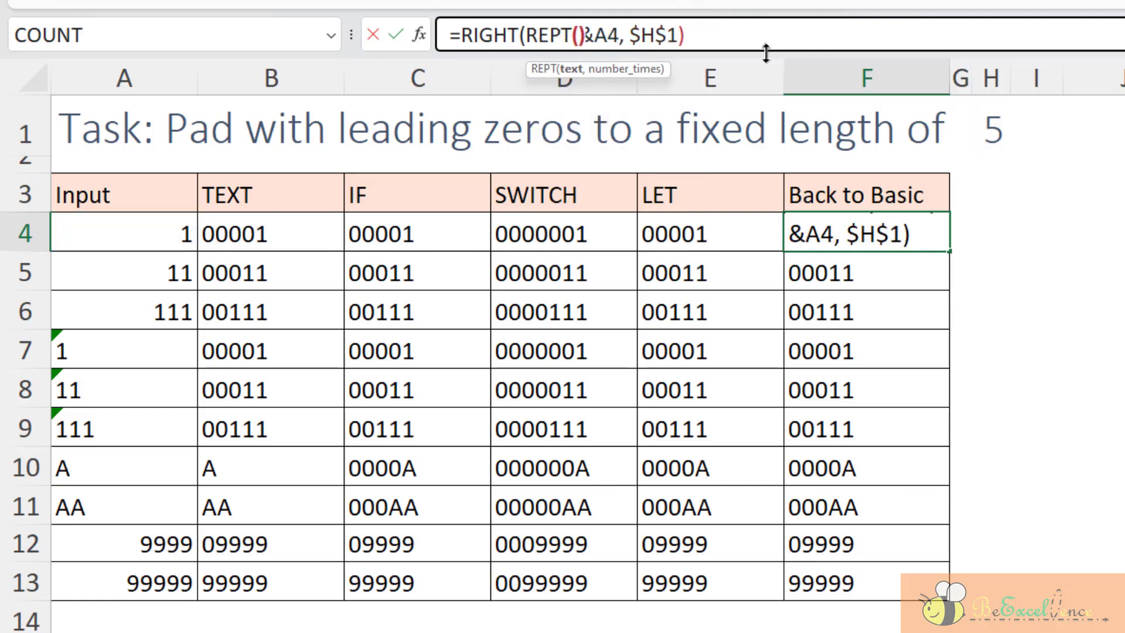
key("Left")
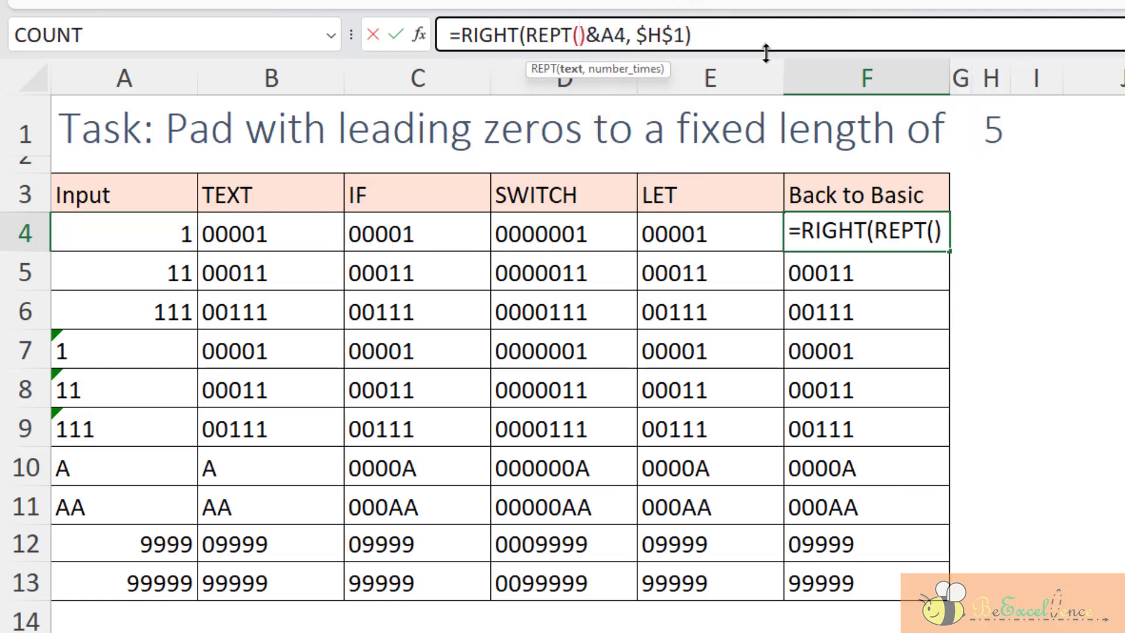
type("\"0")
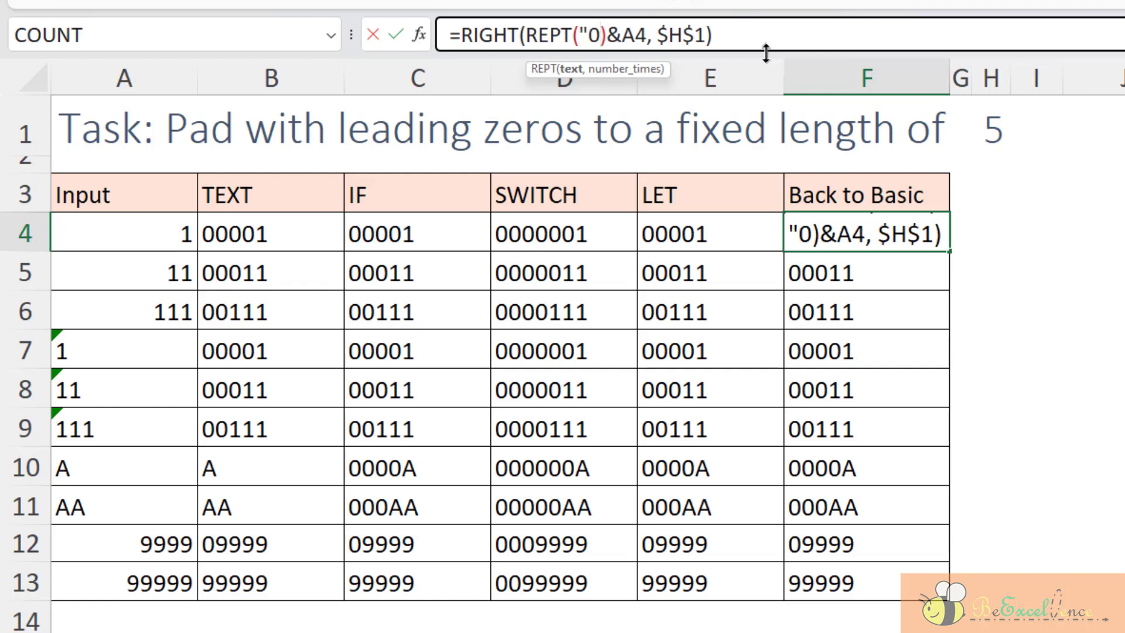
type("\",")
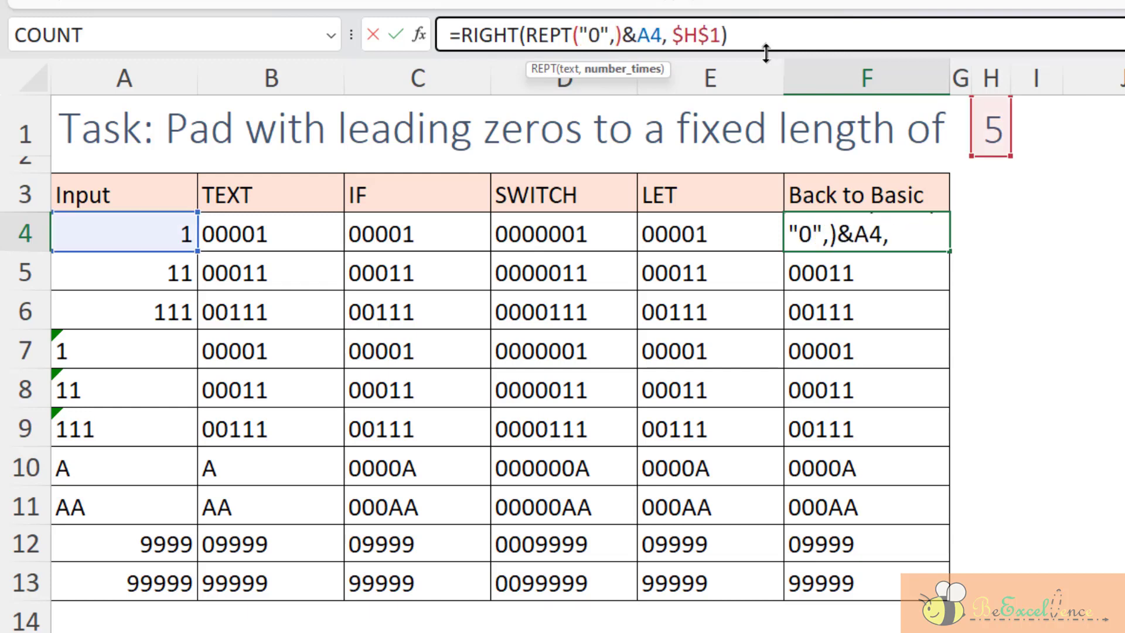
left_click(991, 125)
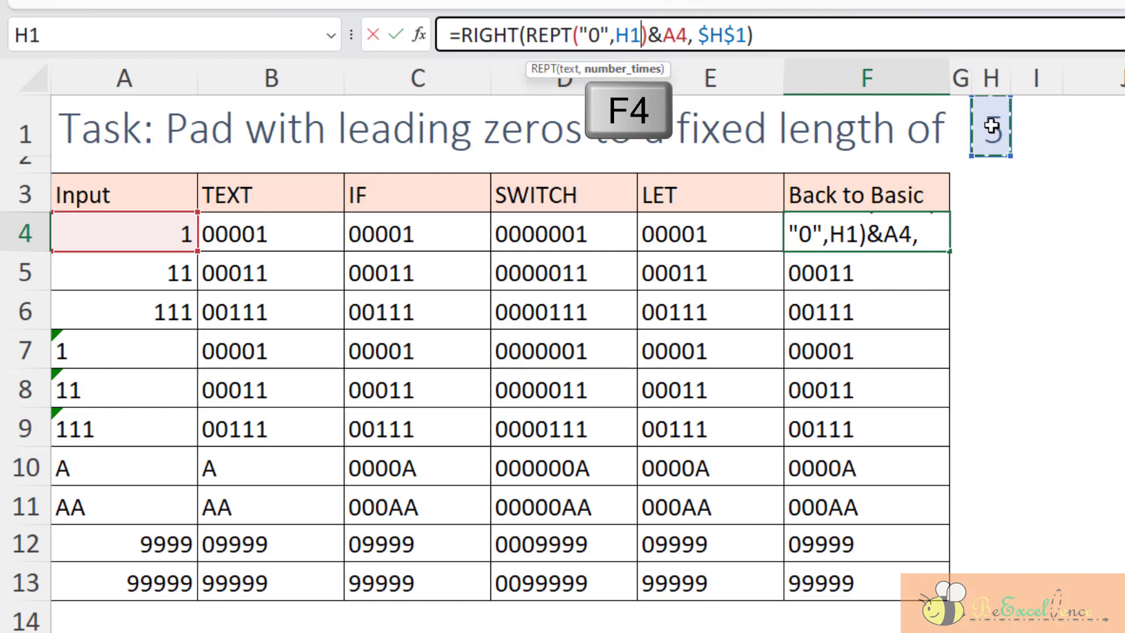
key("F4")
key("Return")
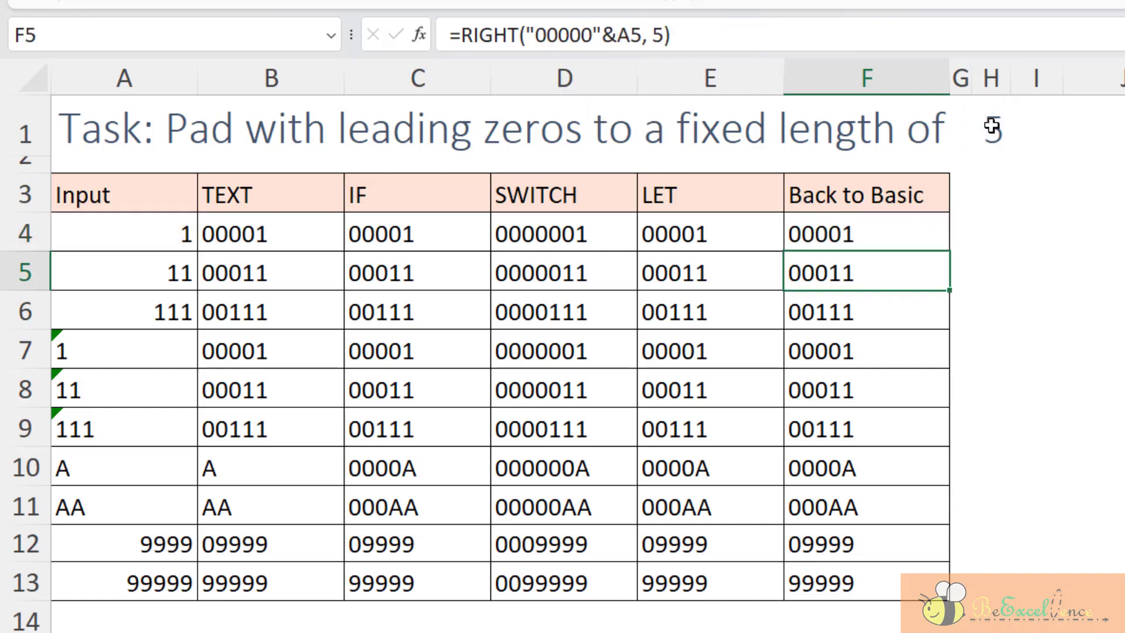
key("Up")
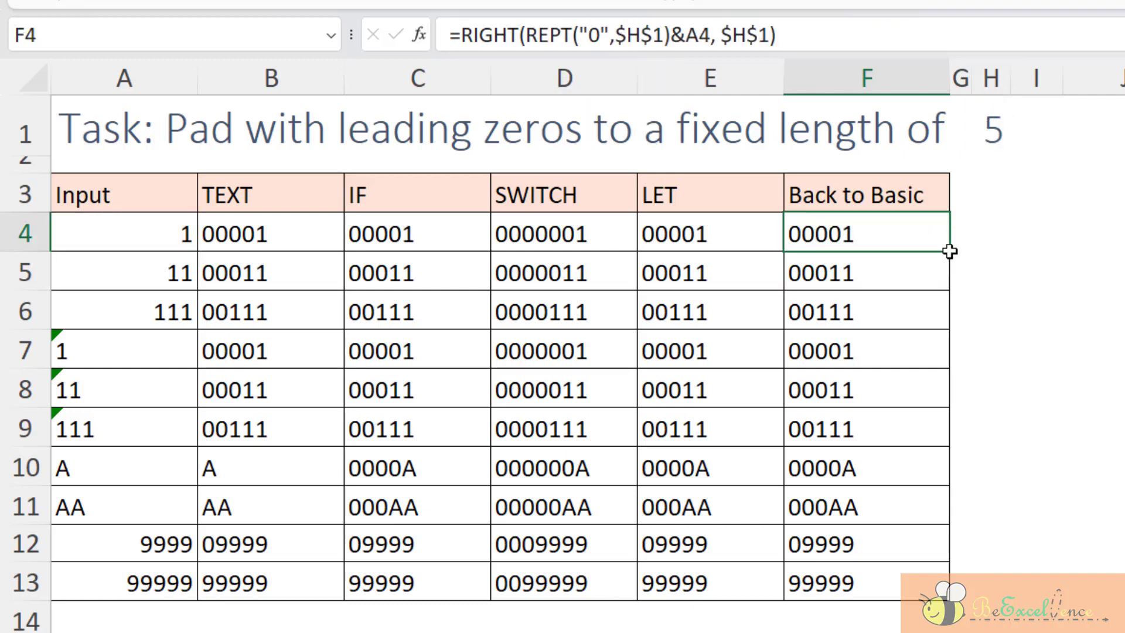
double_click(951, 252)
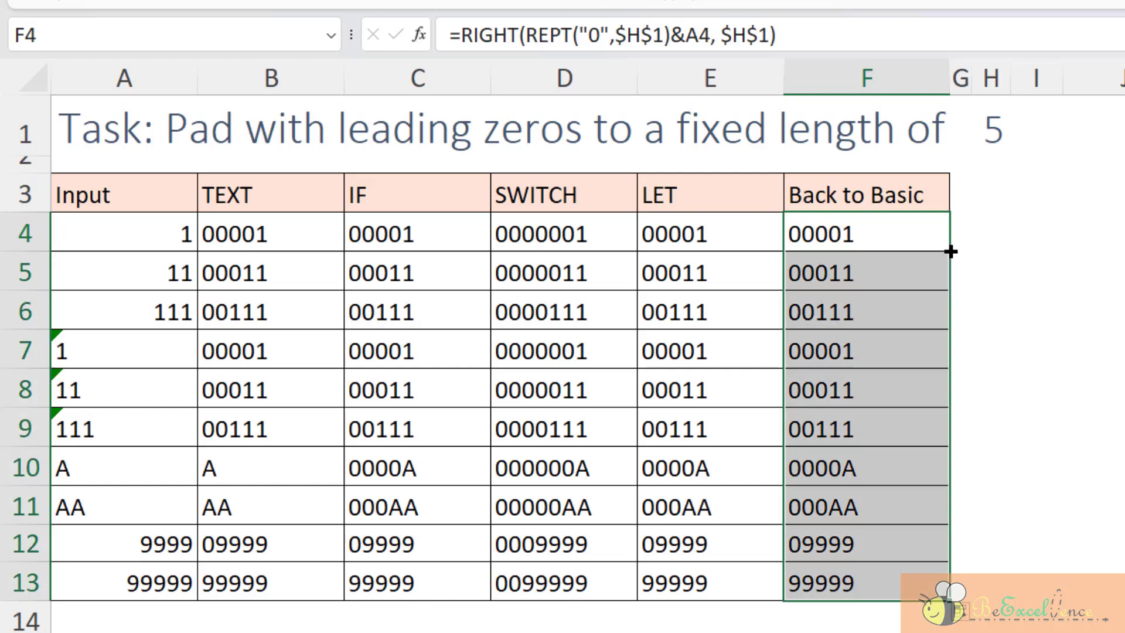
- Try target lengths of 6 and then 7 in H1
left_click(1000, 128)
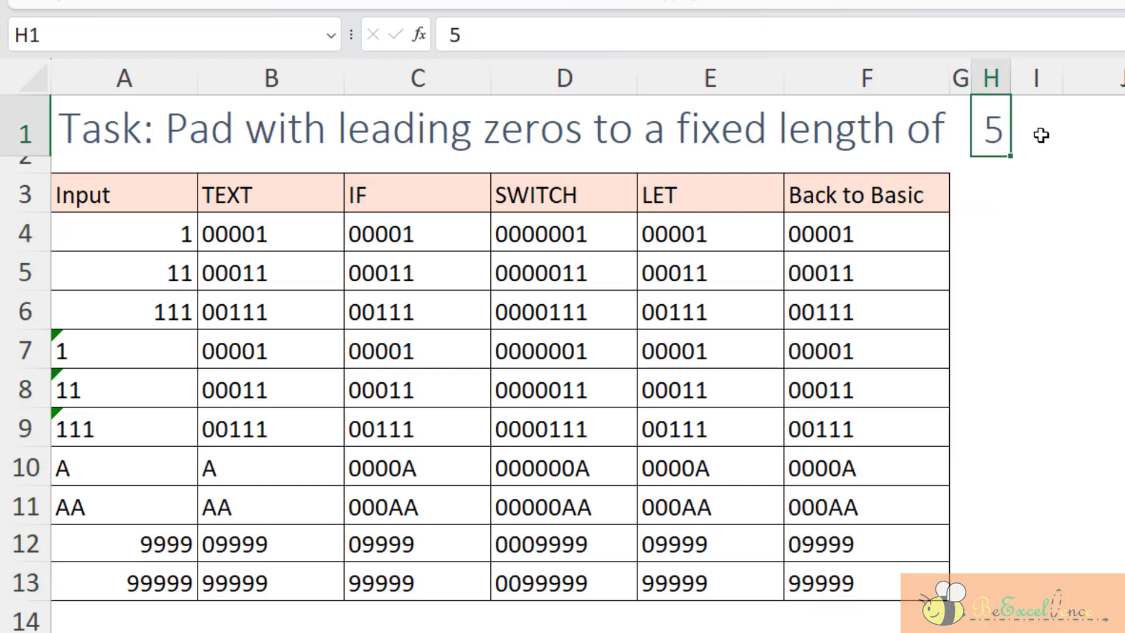
type("6")
key("ctrl+Return")
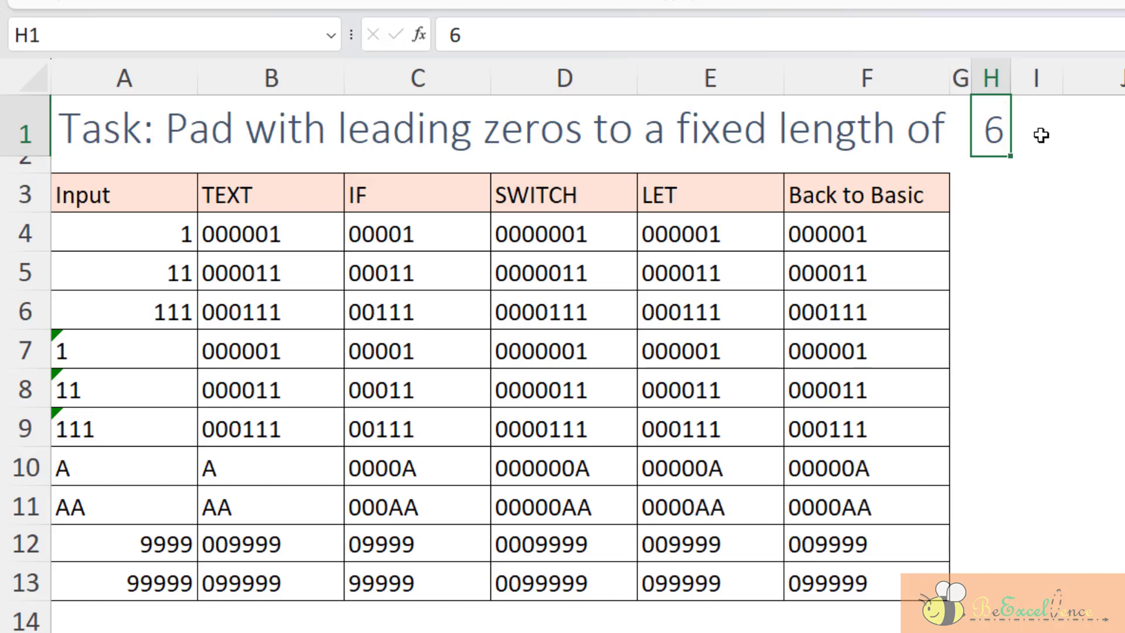
type("7")
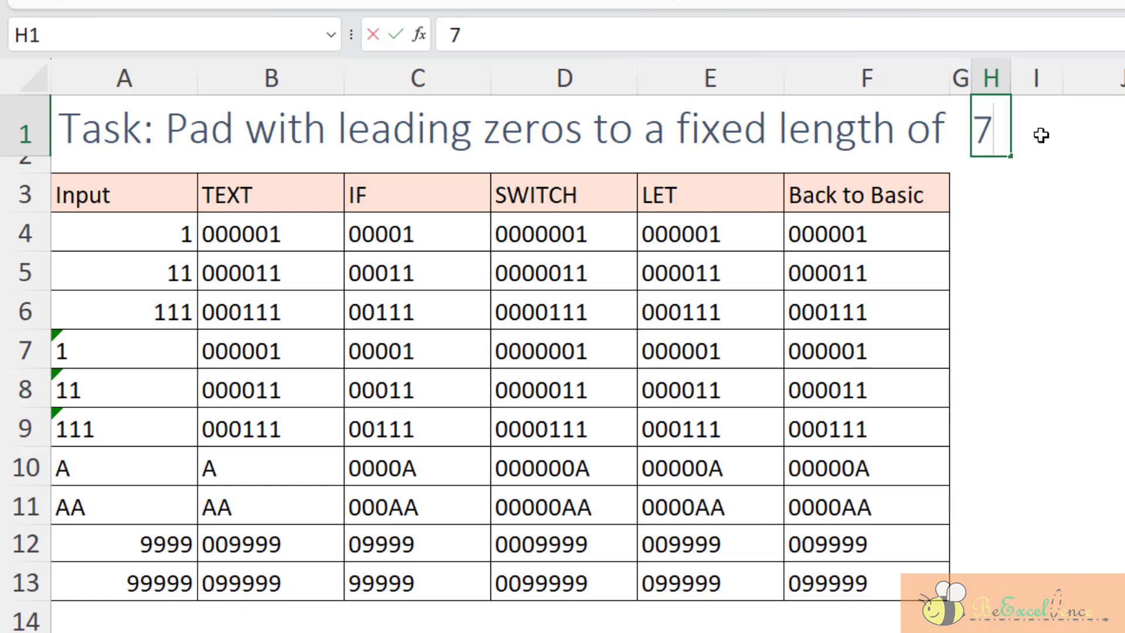
key("ctrl+Return")
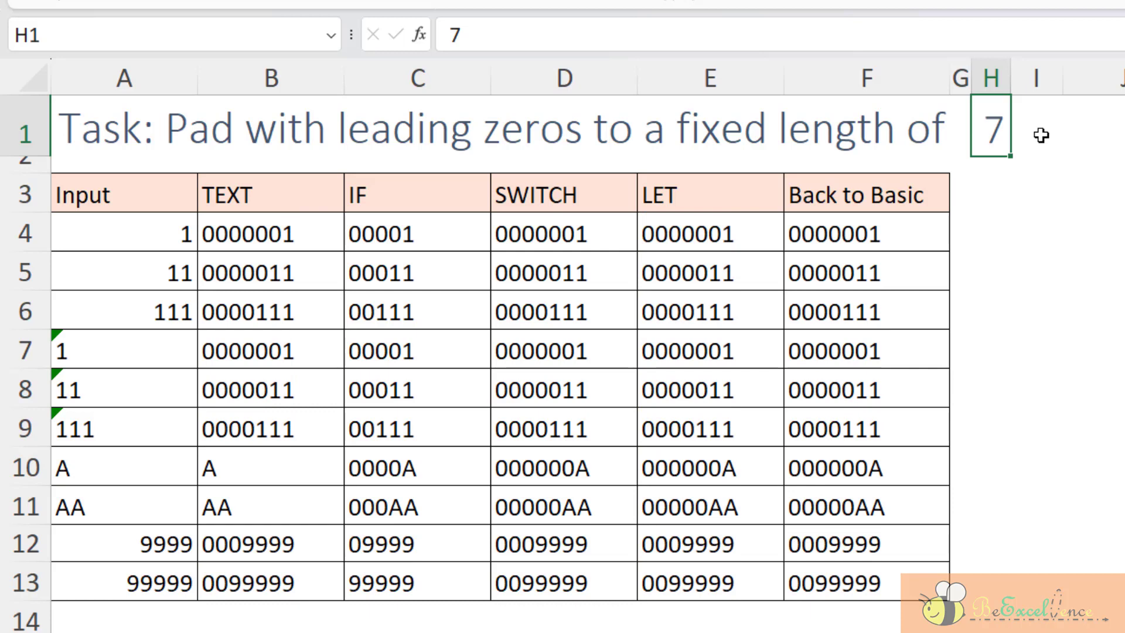
- Set H1 to 9 and select F4 to review the nine-character results
key("BackSpace")
type("9")
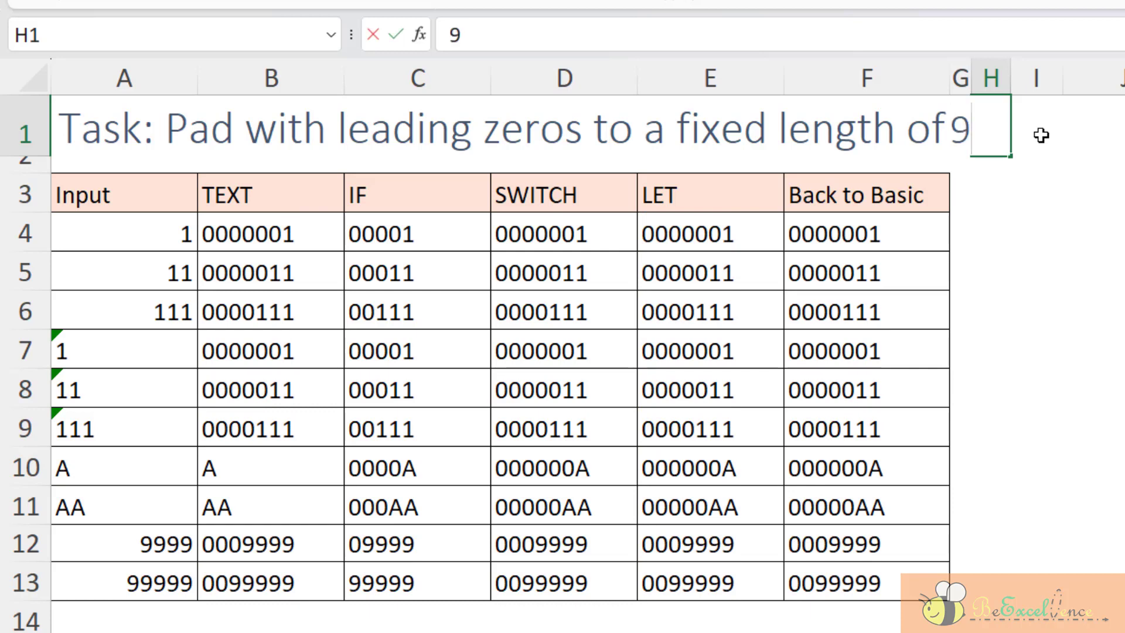
key("ctrl+Return")
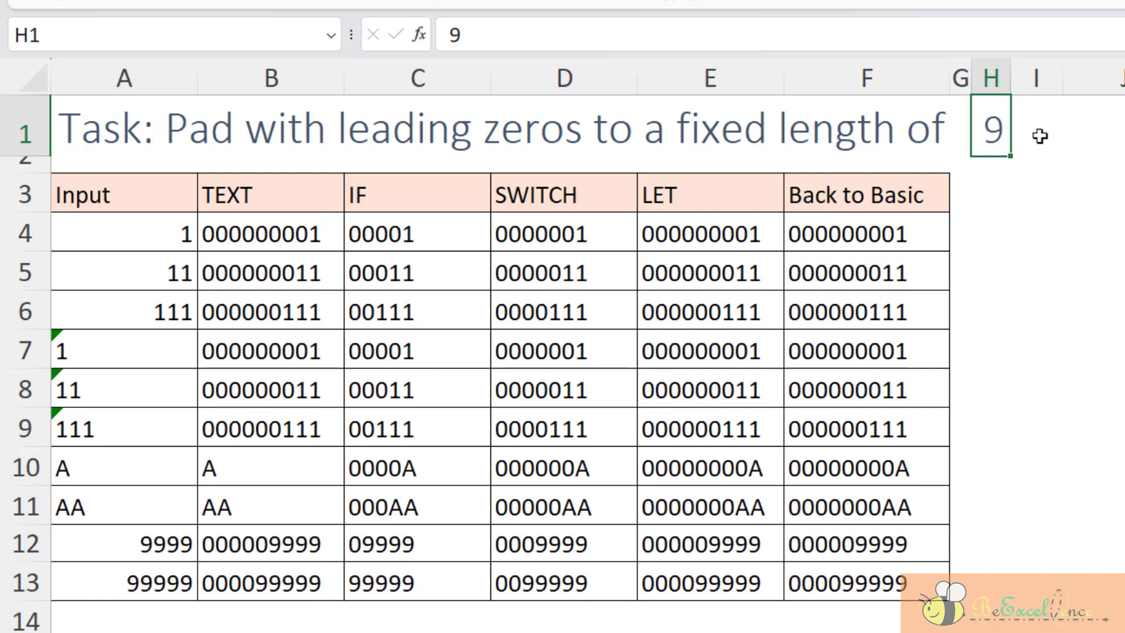
left_click(896, 234)
left_click(495, 36)
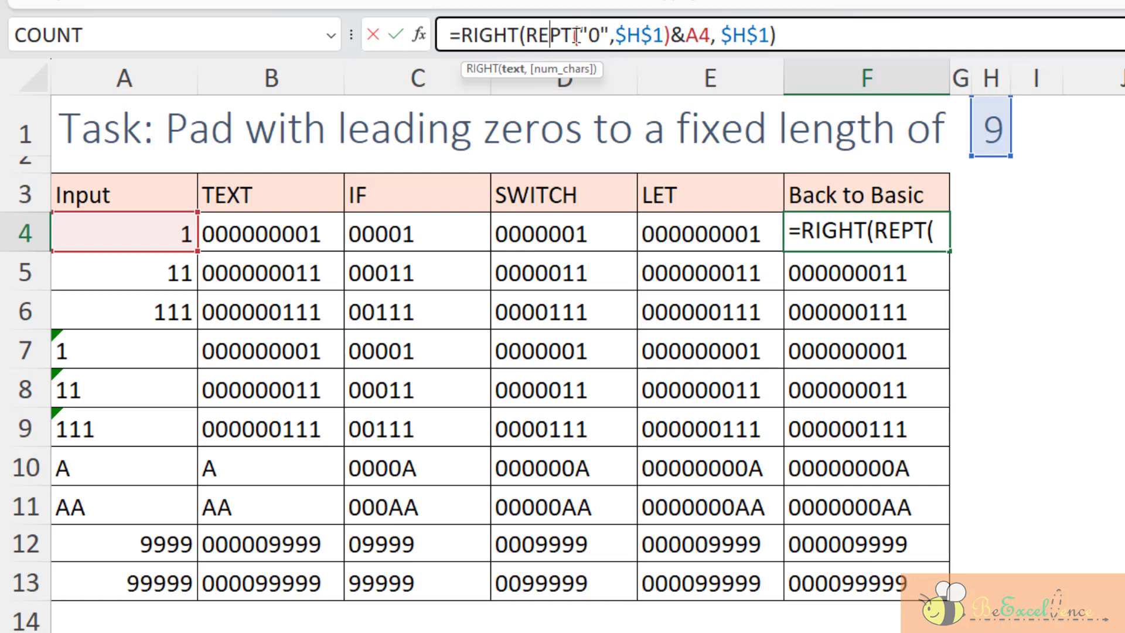
left_click(686, 35)
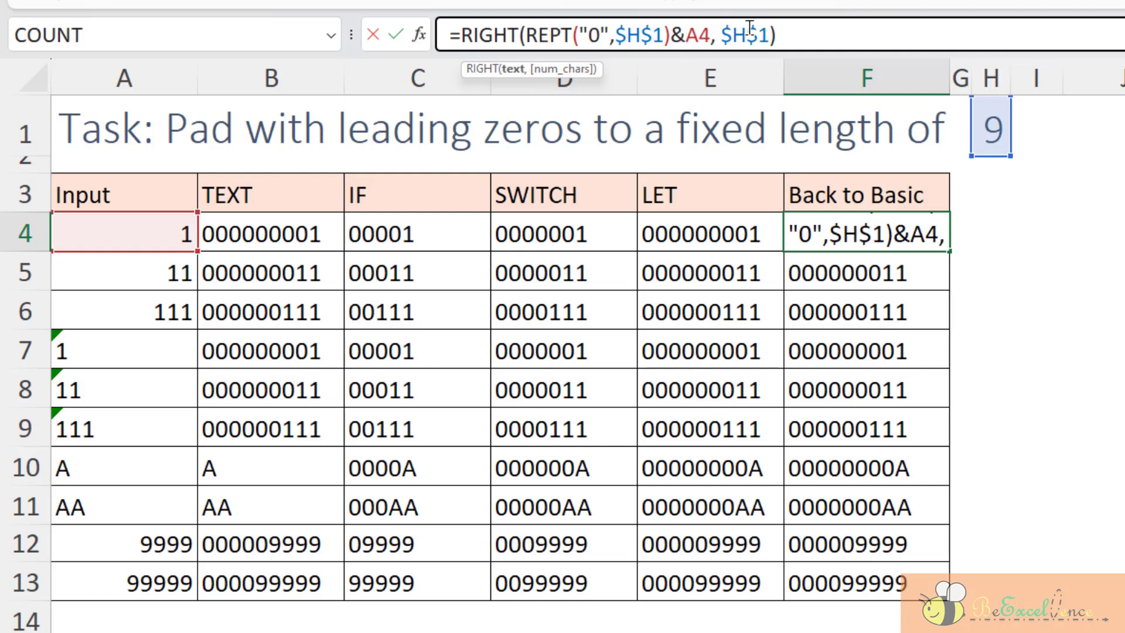
left_click(495, 37)
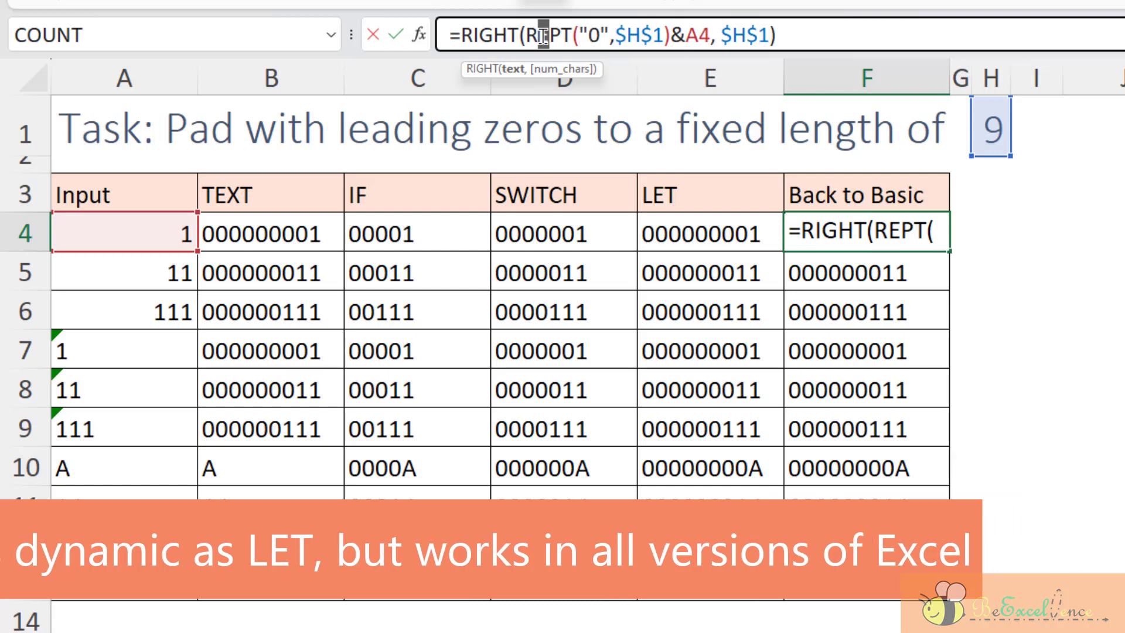
key("Return")
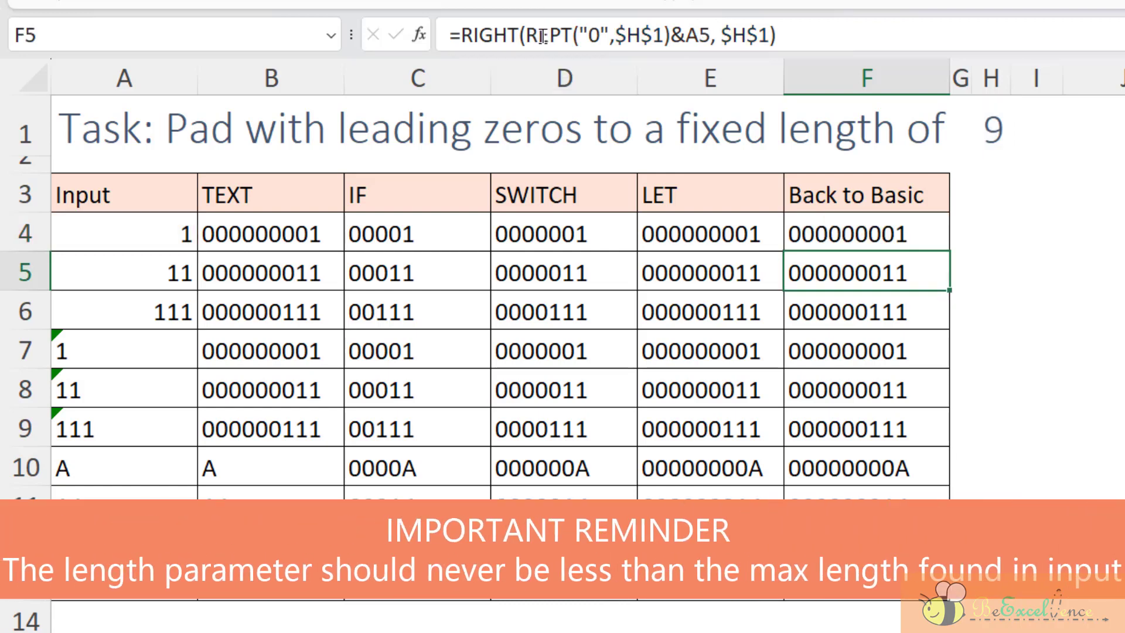